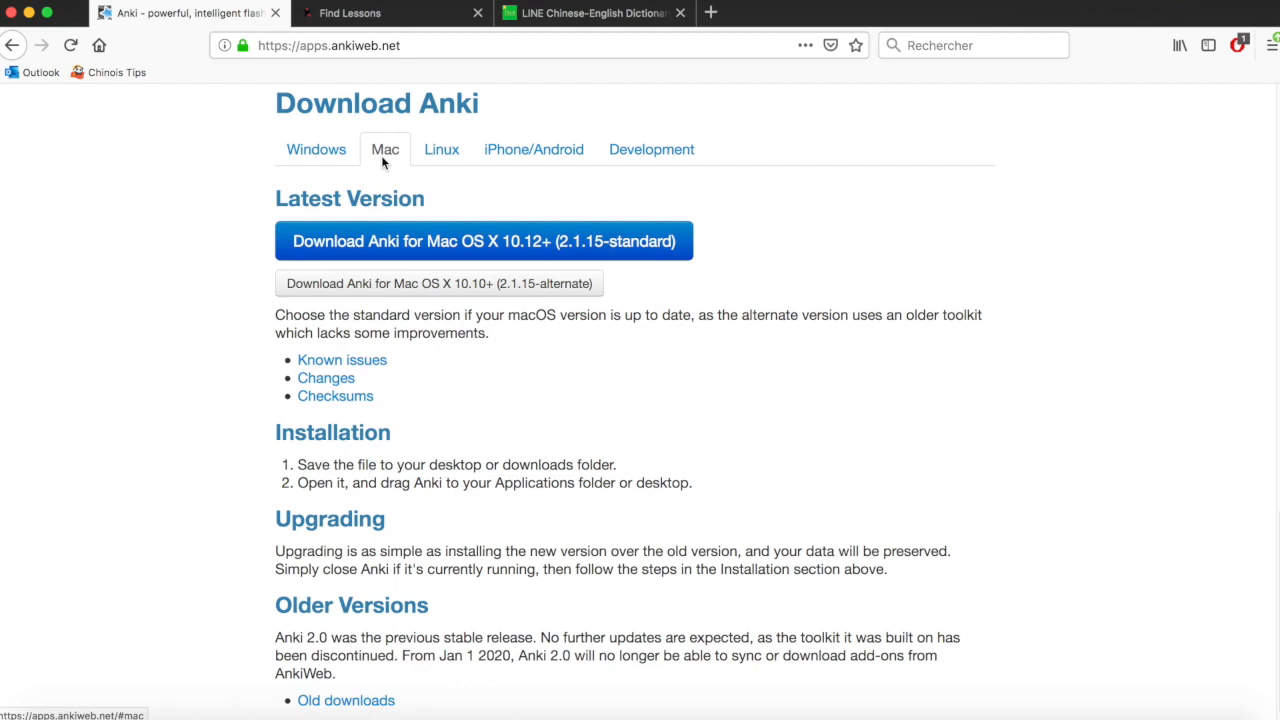
Step: View the Anki download options for Windows and for Mac
{"action": "left_click", "coordinate": [316, 160]}
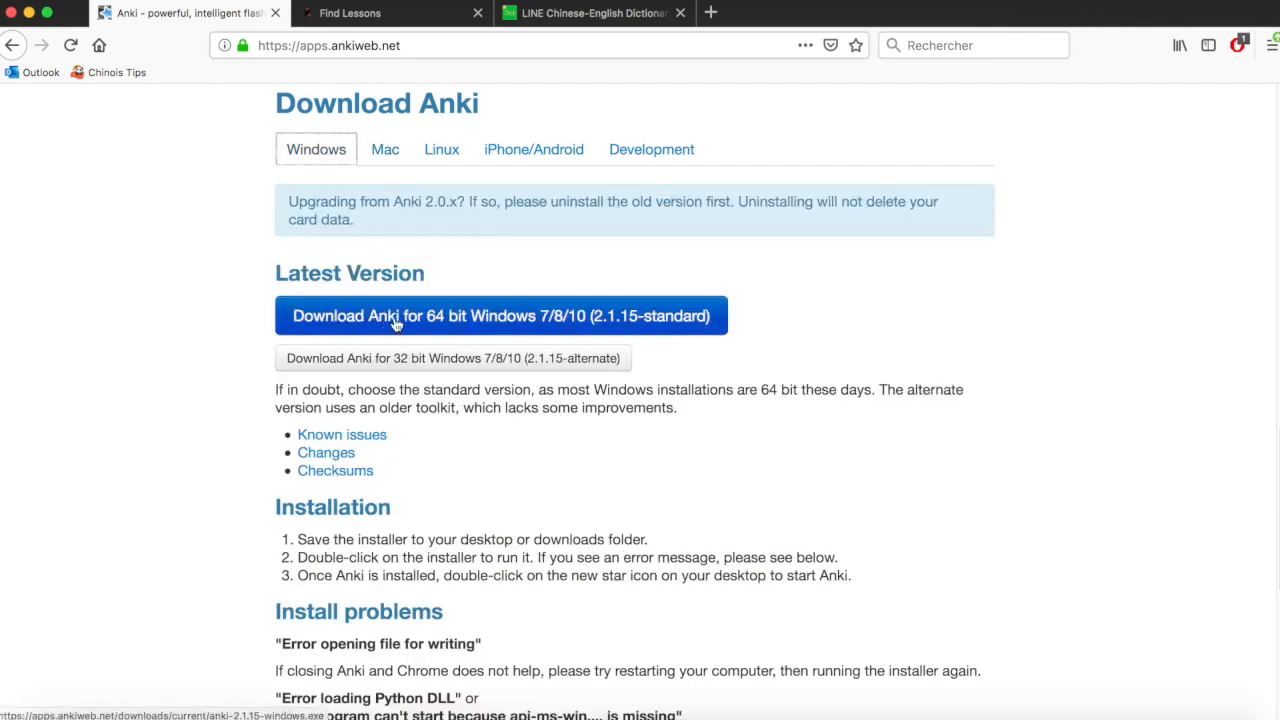
{"action": "left_click", "coordinate": [386, 150]}
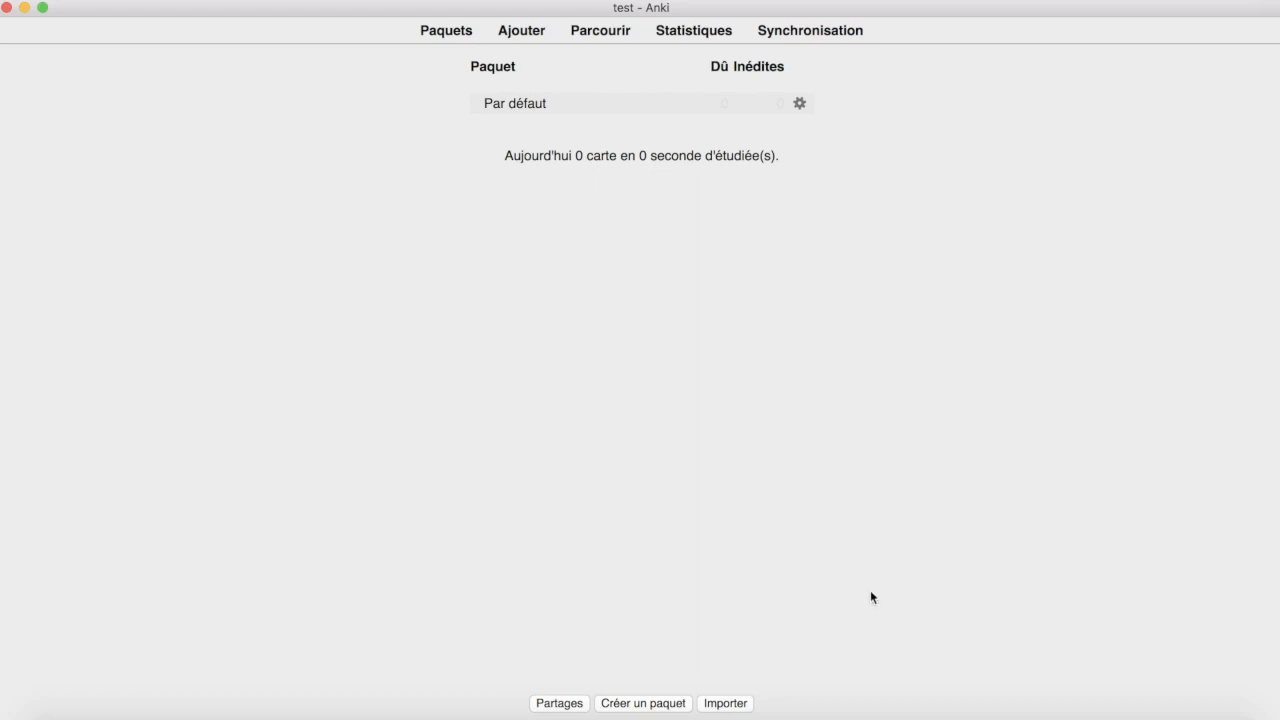
Step: Create a deck named "Premier paquet" and start adding a note to it
{"action": "left_click", "coordinate": [631, 708]}
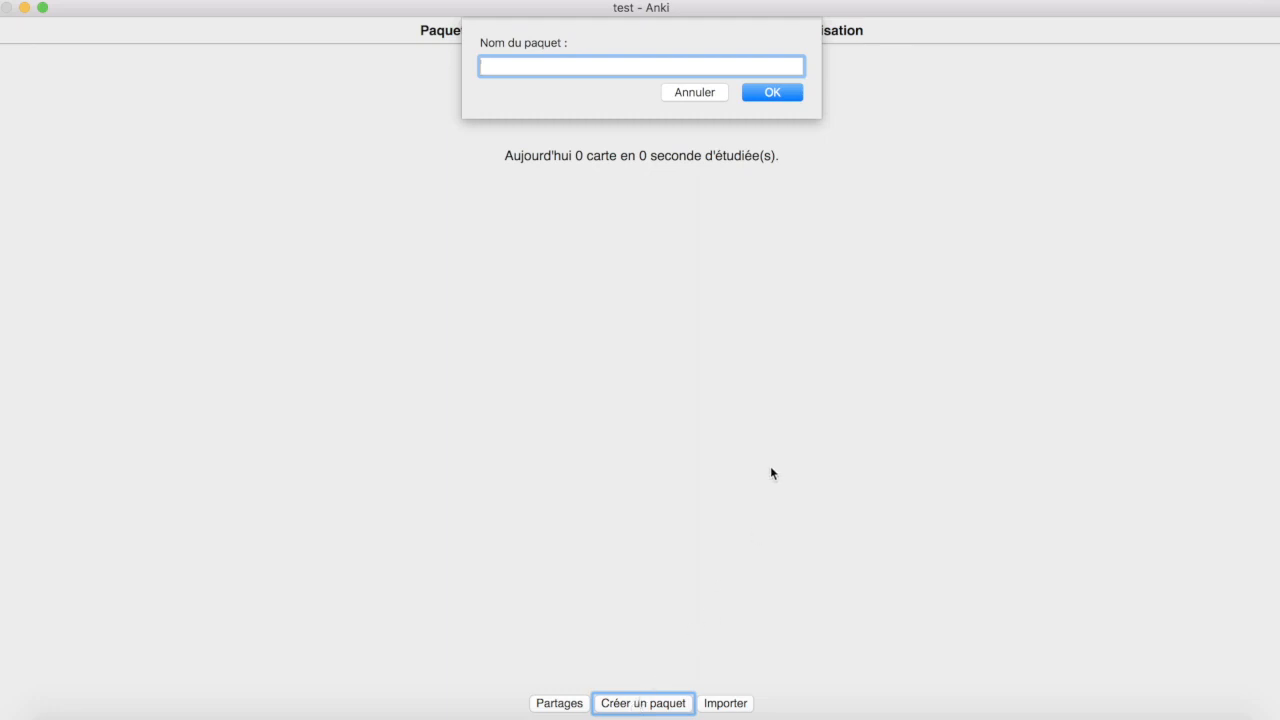
{"action": "type", "text": "Premier paquet"}
{"action": "left_click", "coordinate": [771, 92]}
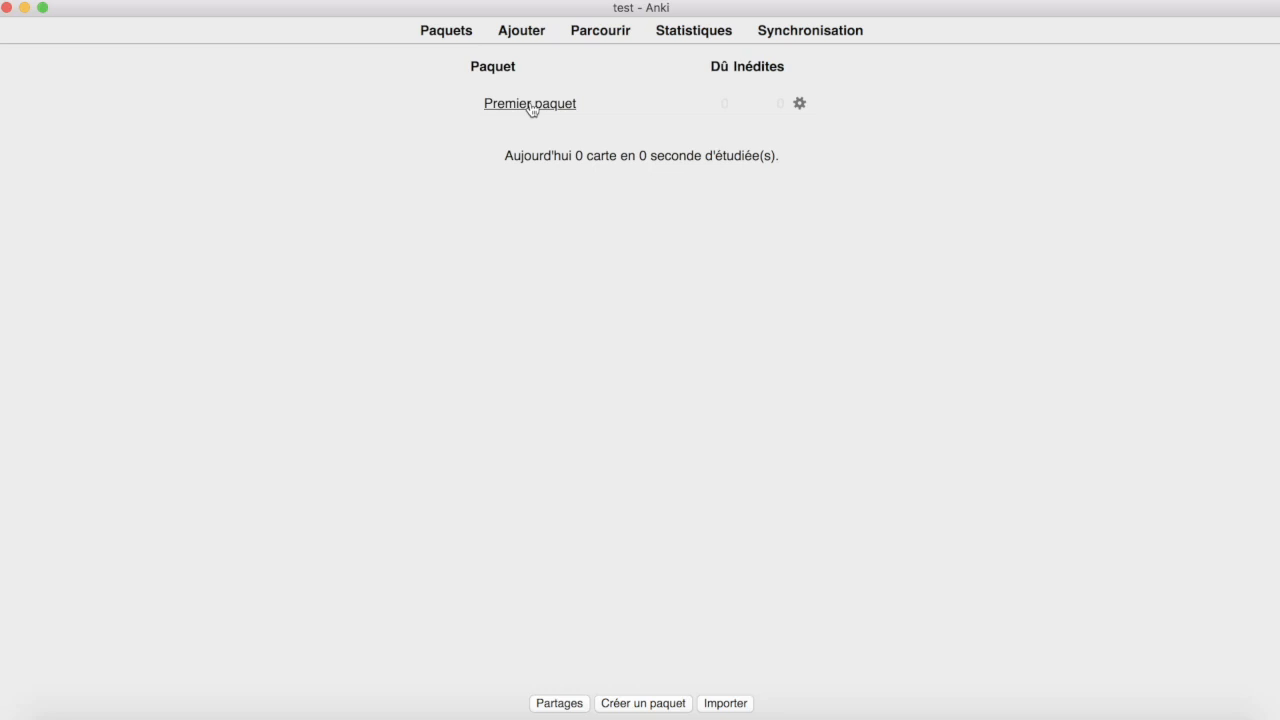
{"action": "left_click", "coordinate": [530, 104]}
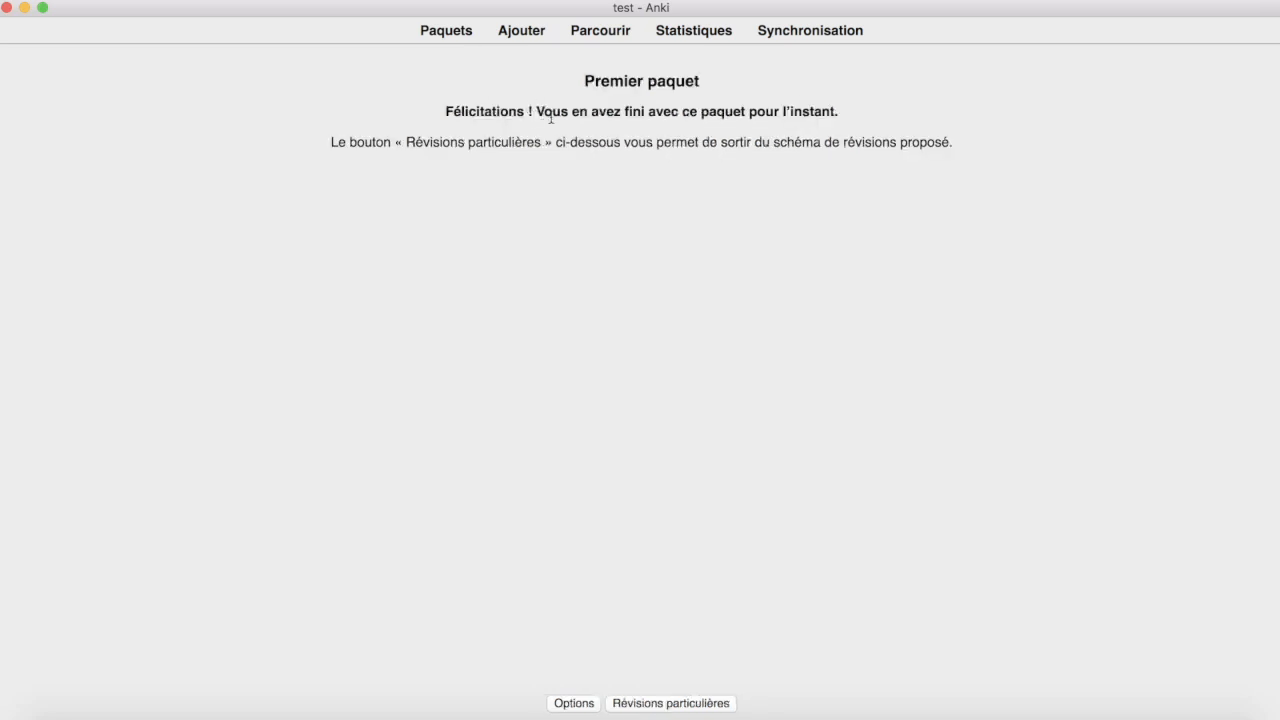
{"action": "left_click", "coordinate": [510, 32]}
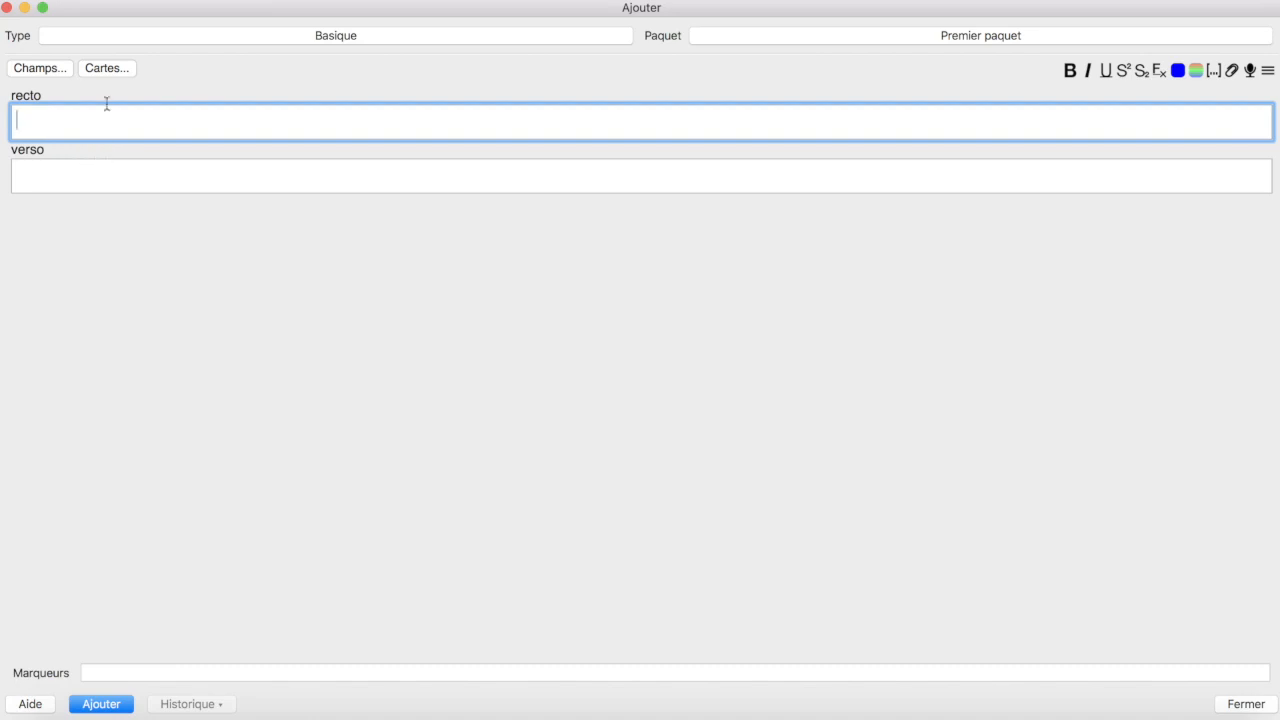
Step: Examine the front and back templates and previews of the Basique note type's card
{"action": "left_click", "coordinate": [101, 69]}
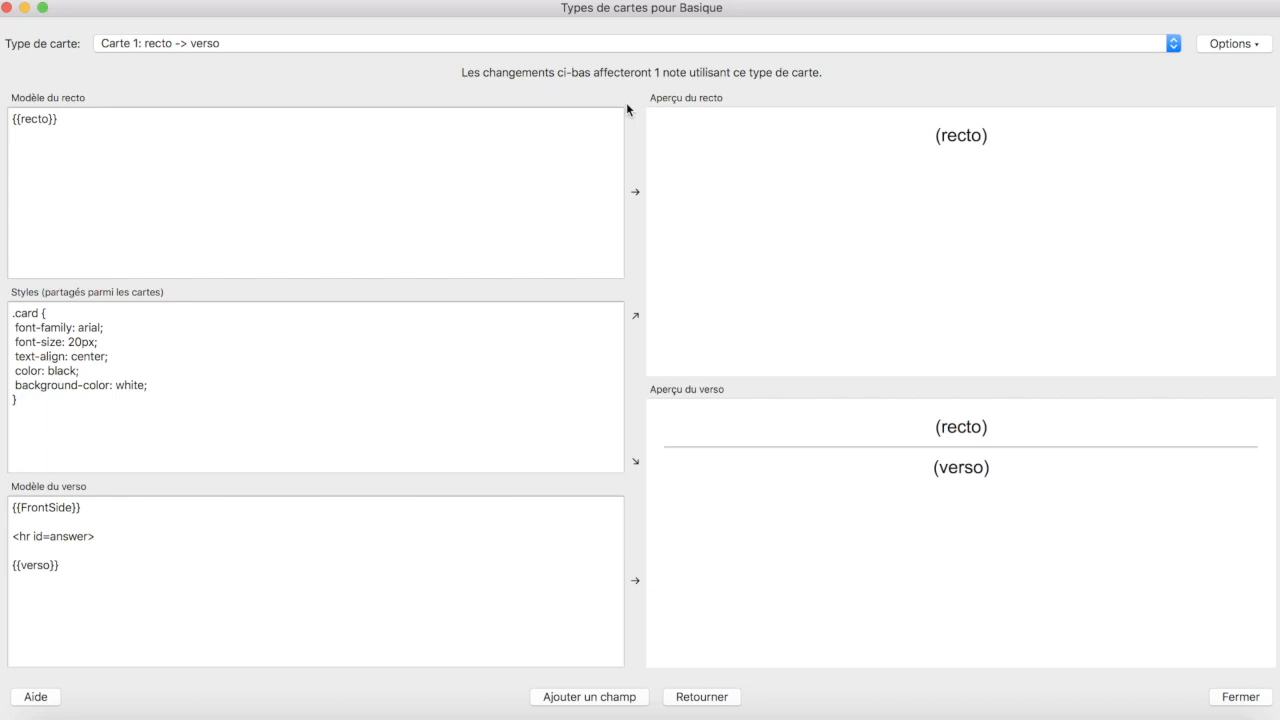
{"action": "double_click", "coordinate": [953, 138]}
{"action": "left_click_drag", "start_coordinate": [952, 428], "coordinate": [1006, 491]}
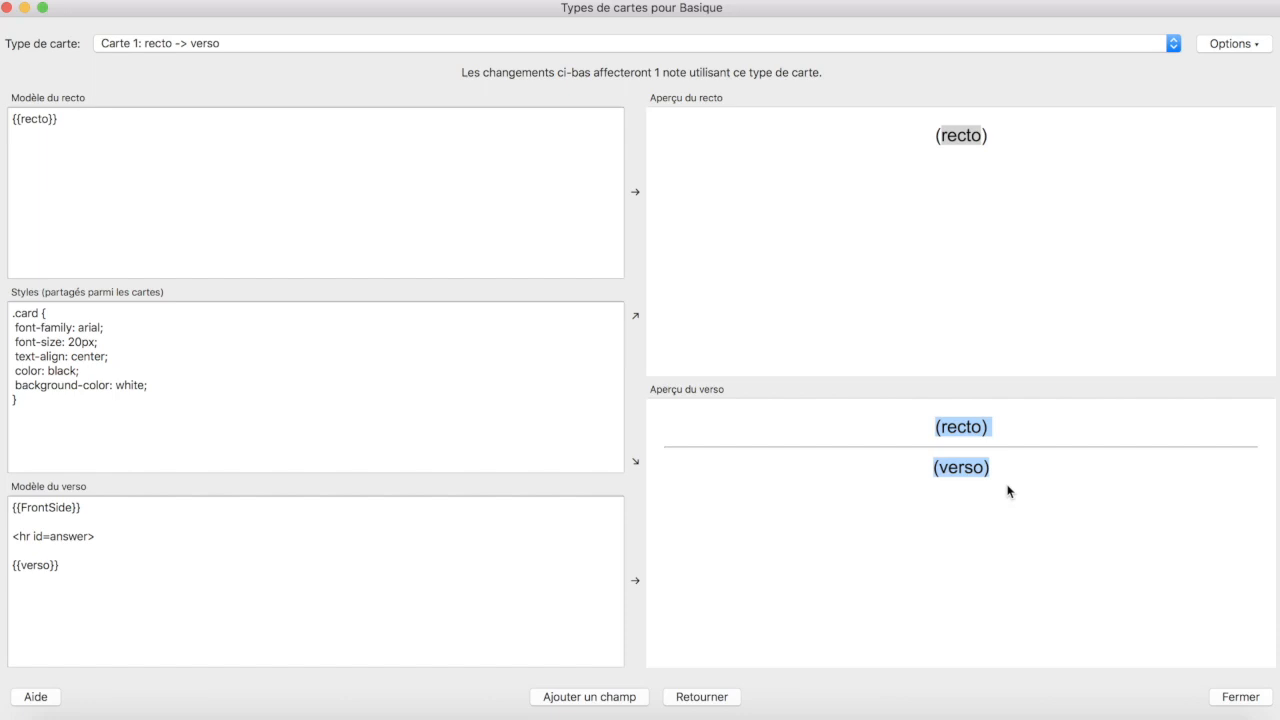
{"action": "left_click", "coordinate": [808, 196]}
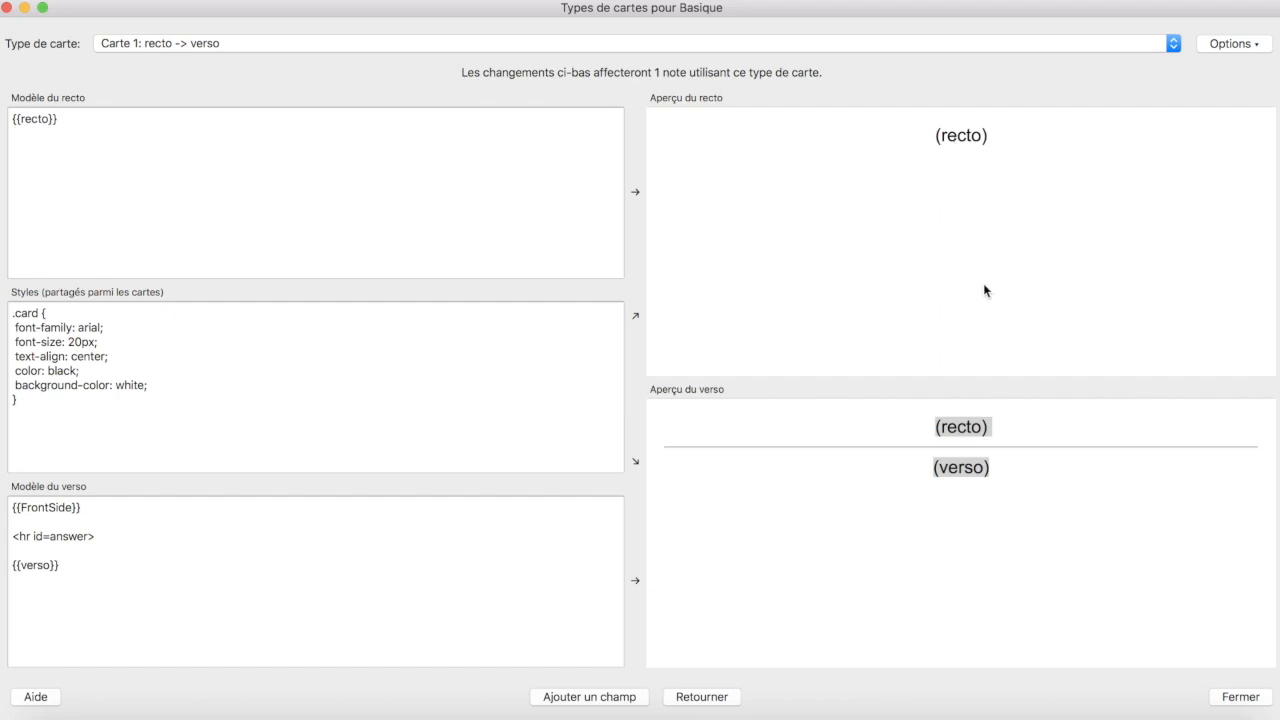
{"action": "left_click", "coordinate": [979, 480]}
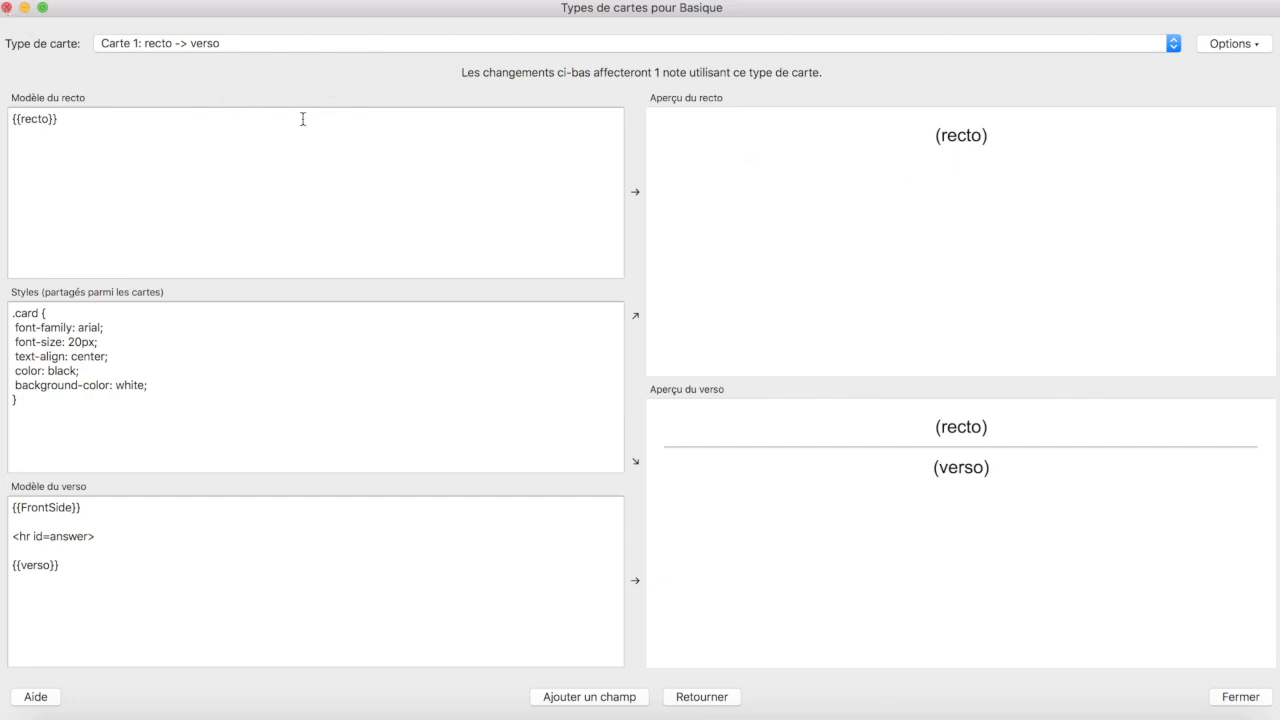
{"action": "left_click", "coordinate": [7, 12]}
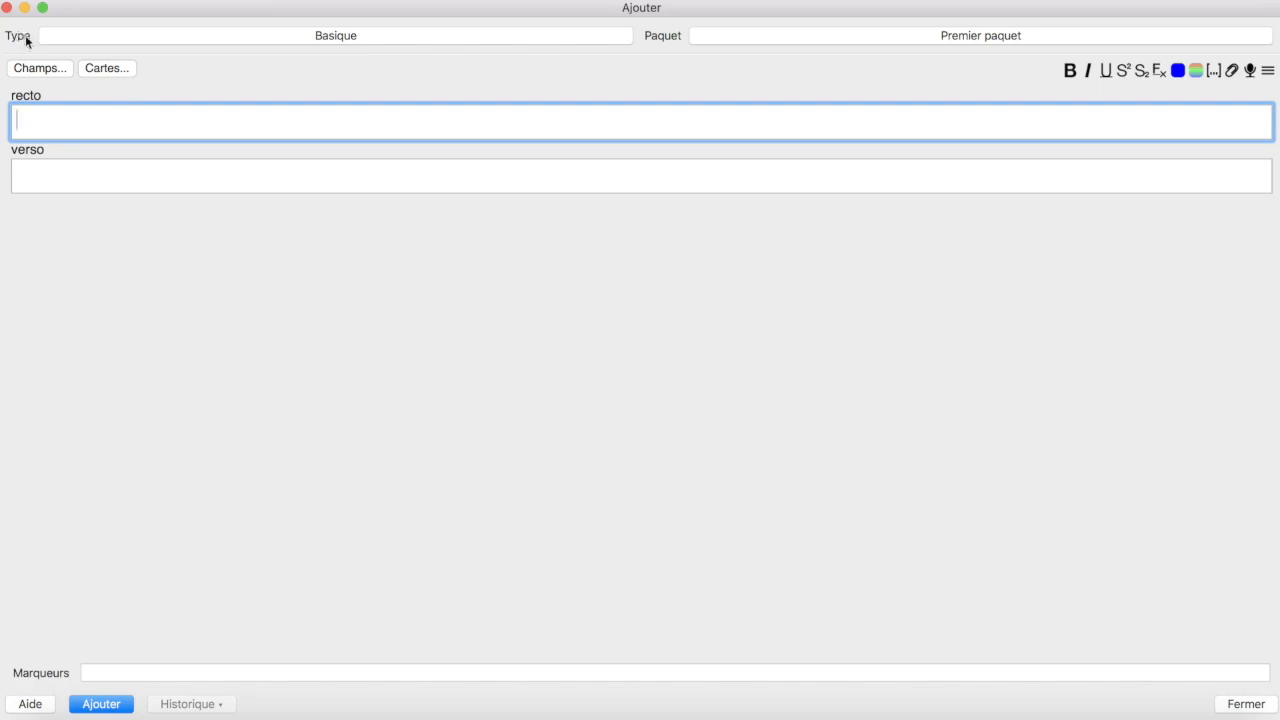
Step: Create a note type named "Chinois 3 sens" from the Basique type and choose it for the new note
{"action": "left_click", "coordinate": [363, 44]}
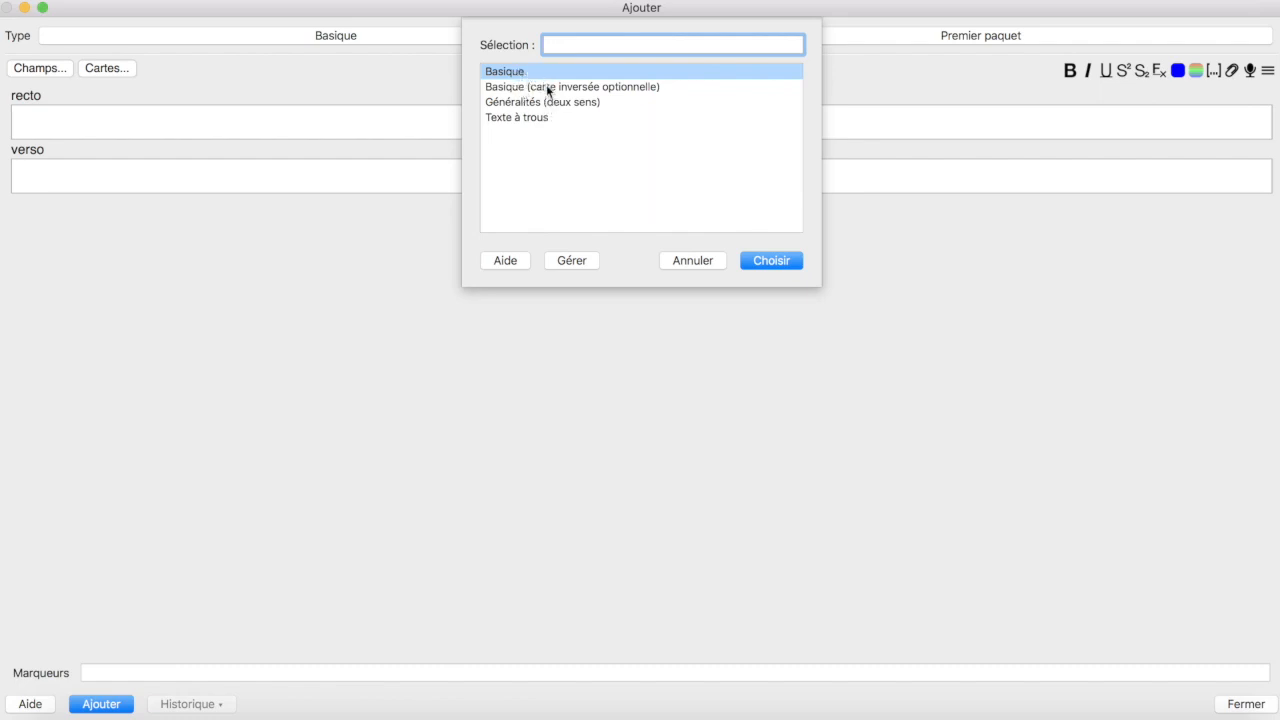
{"action": "left_click", "coordinate": [547, 88]}
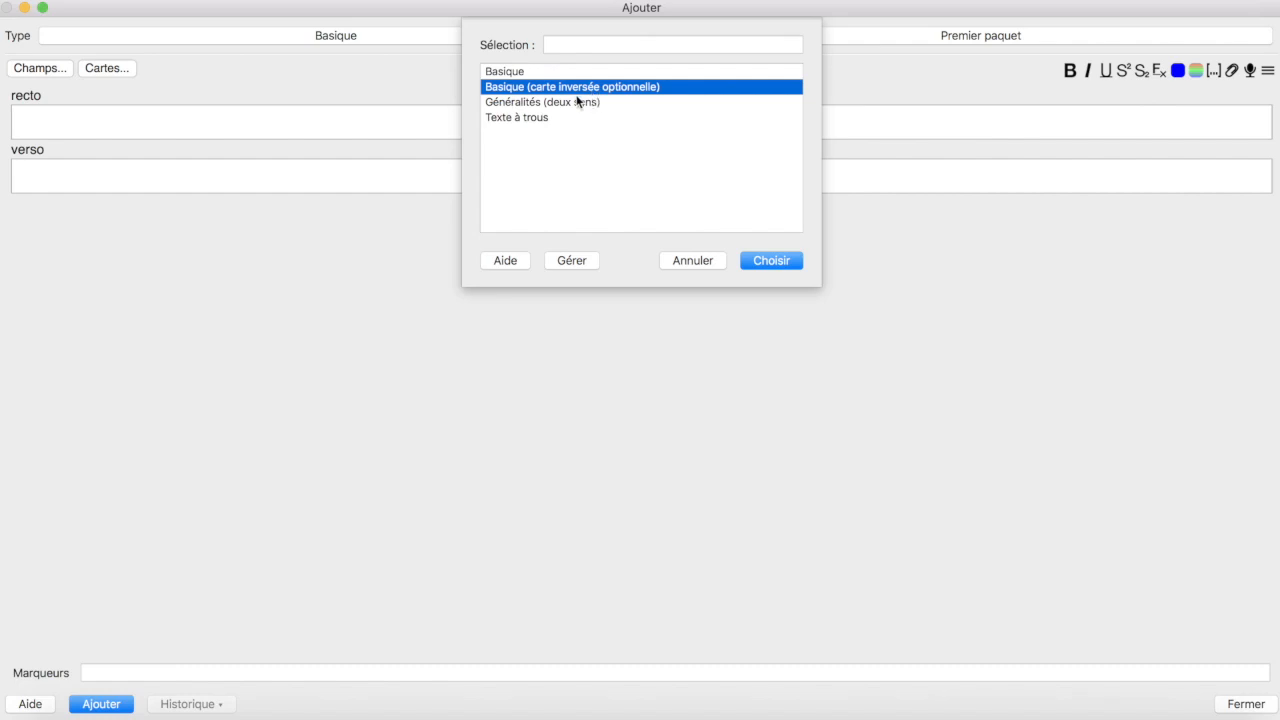
{"action": "left_click", "coordinate": [563, 104]}
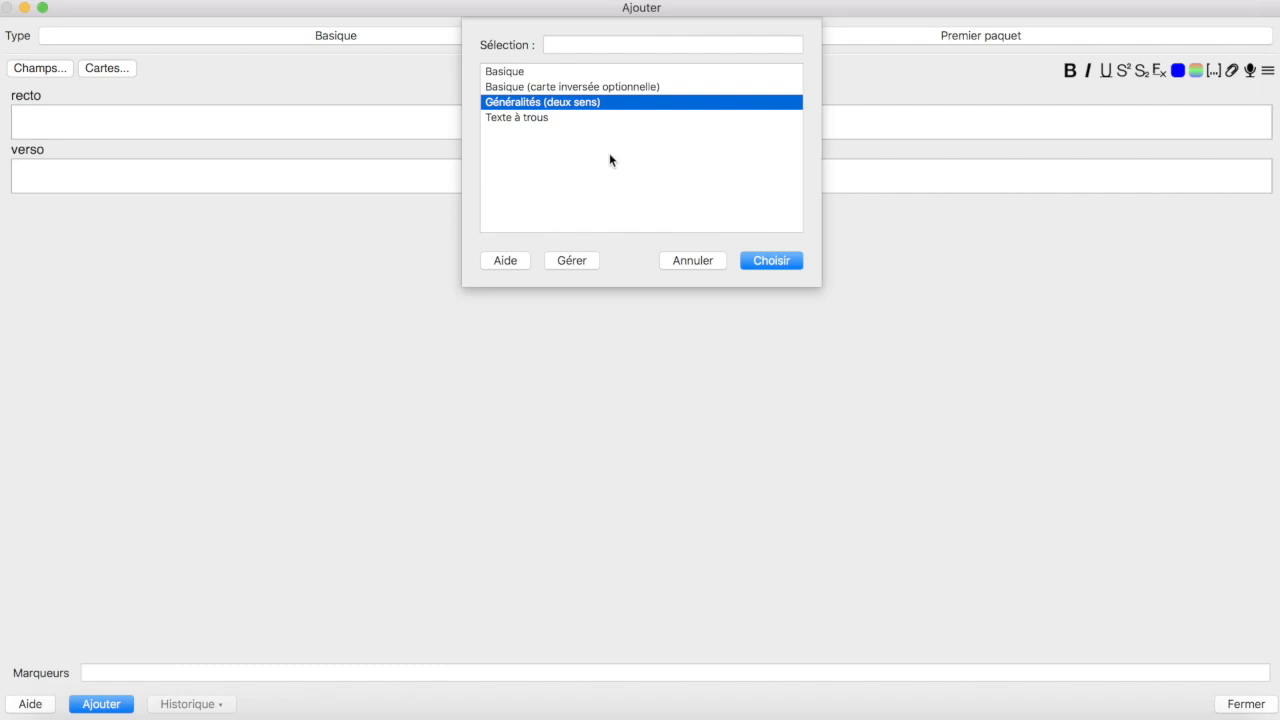
{"action": "left_click", "coordinate": [569, 263]}
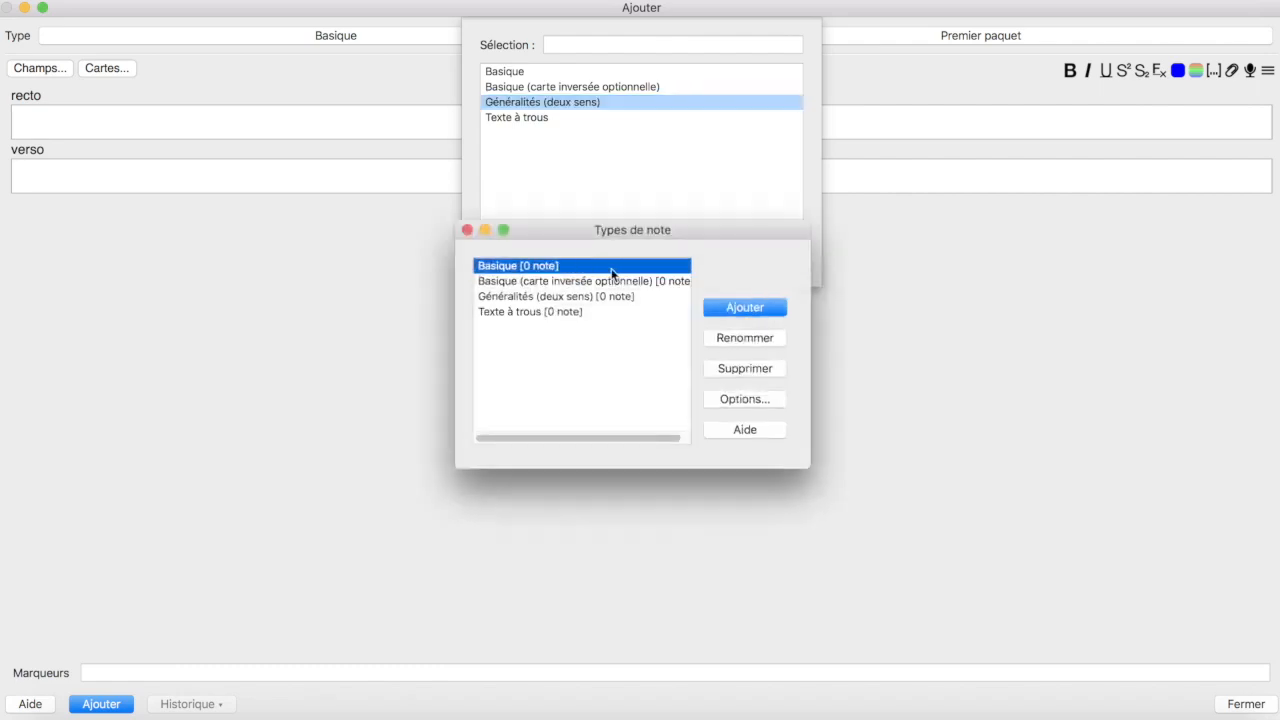
{"action": "left_click", "coordinate": [728, 306]}
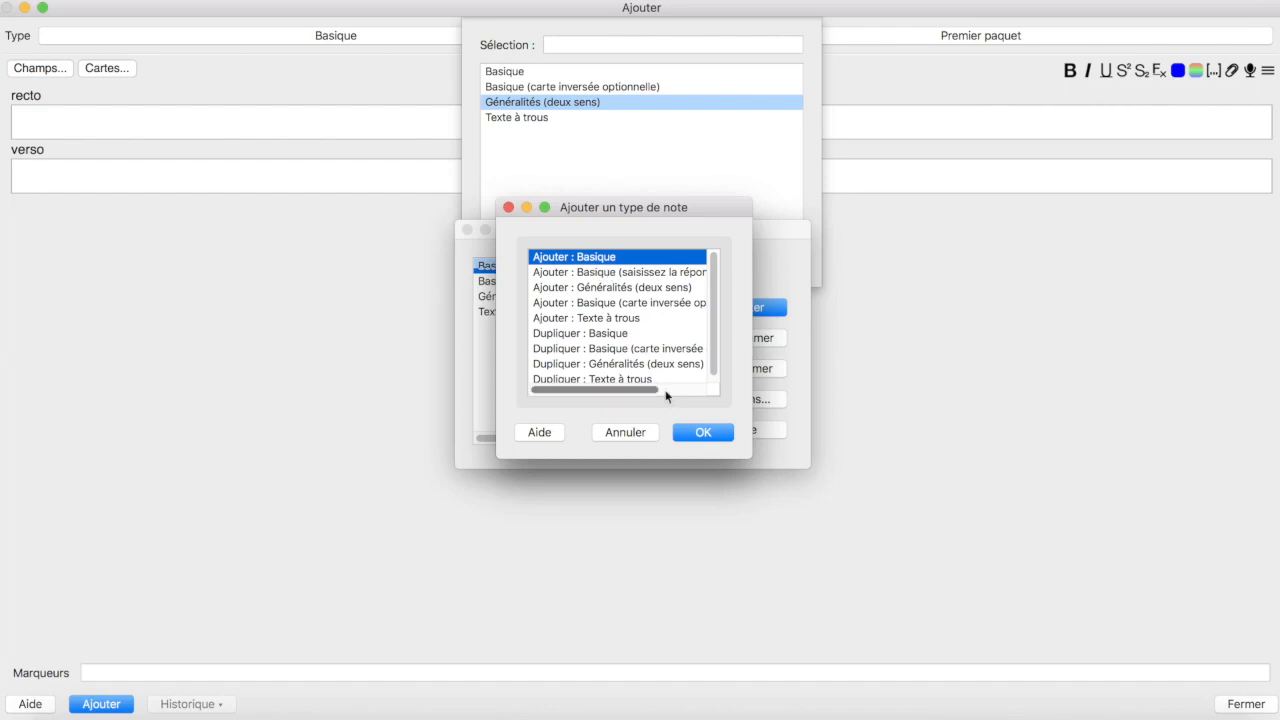
{"action": "left_click", "coordinate": [702, 433]}
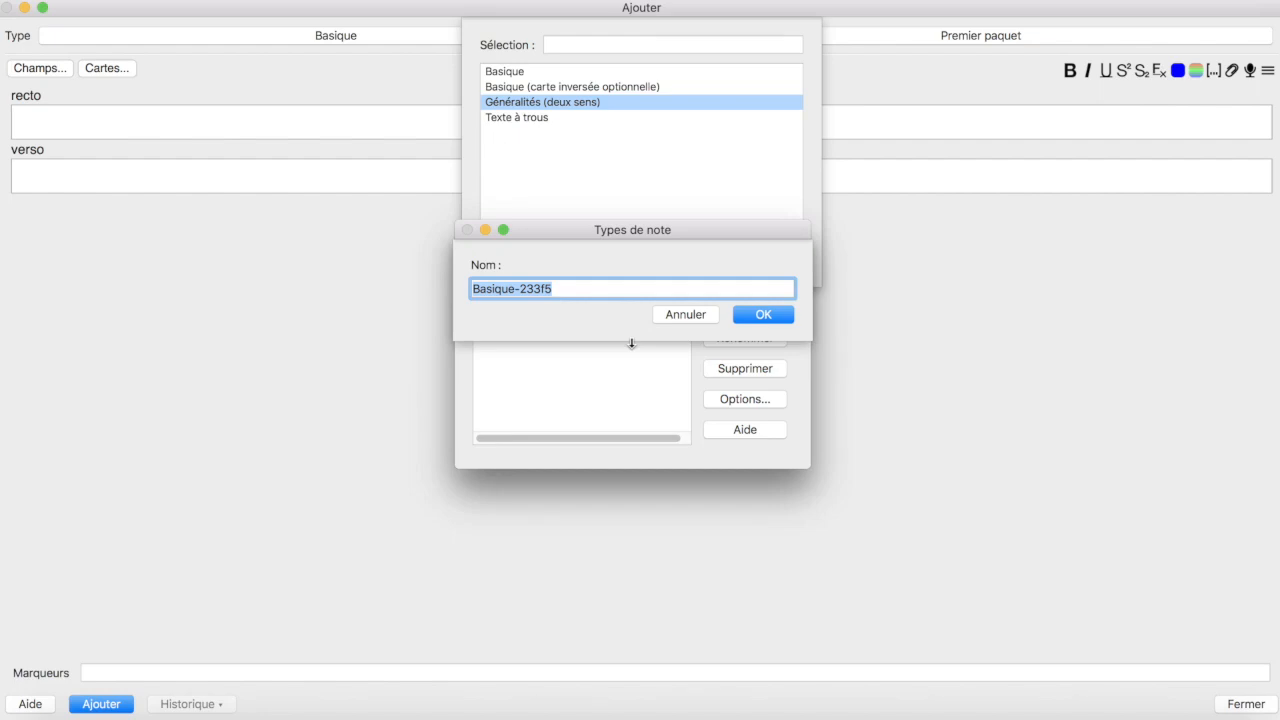
{"action": "type", "text": "Chinois 3 sens"}
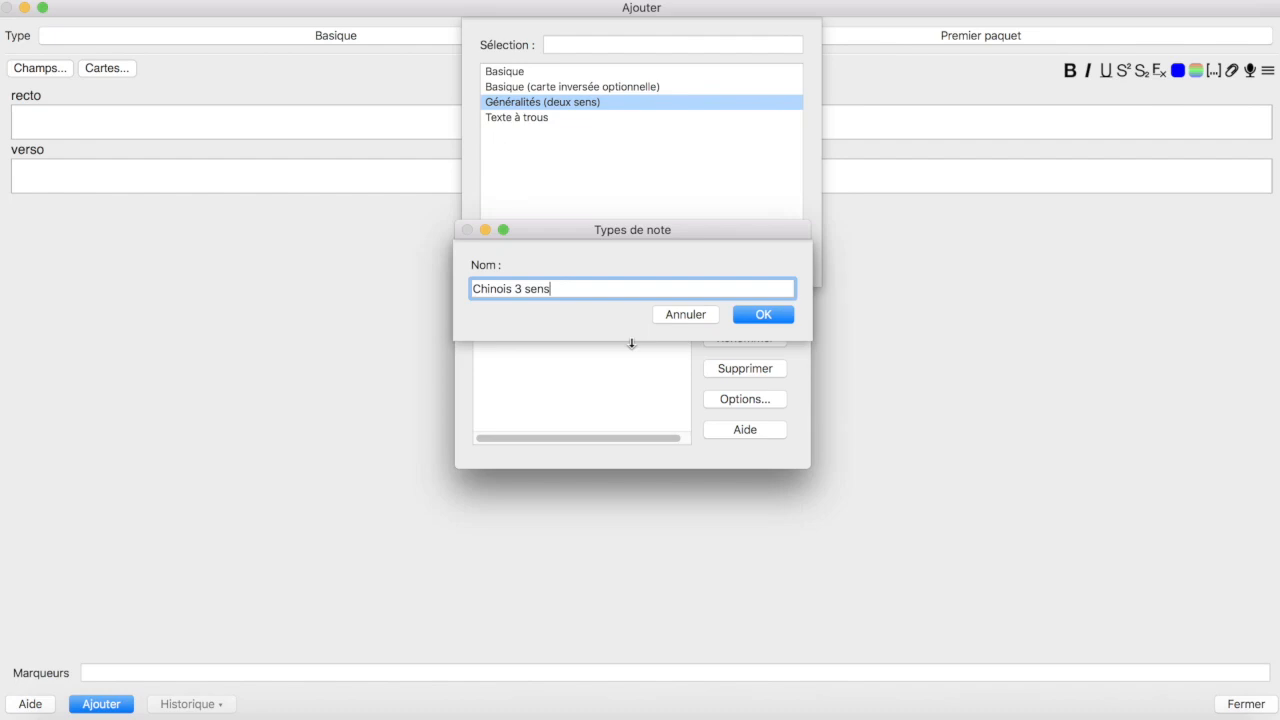
{"action": "left_click", "coordinate": [760, 316]}
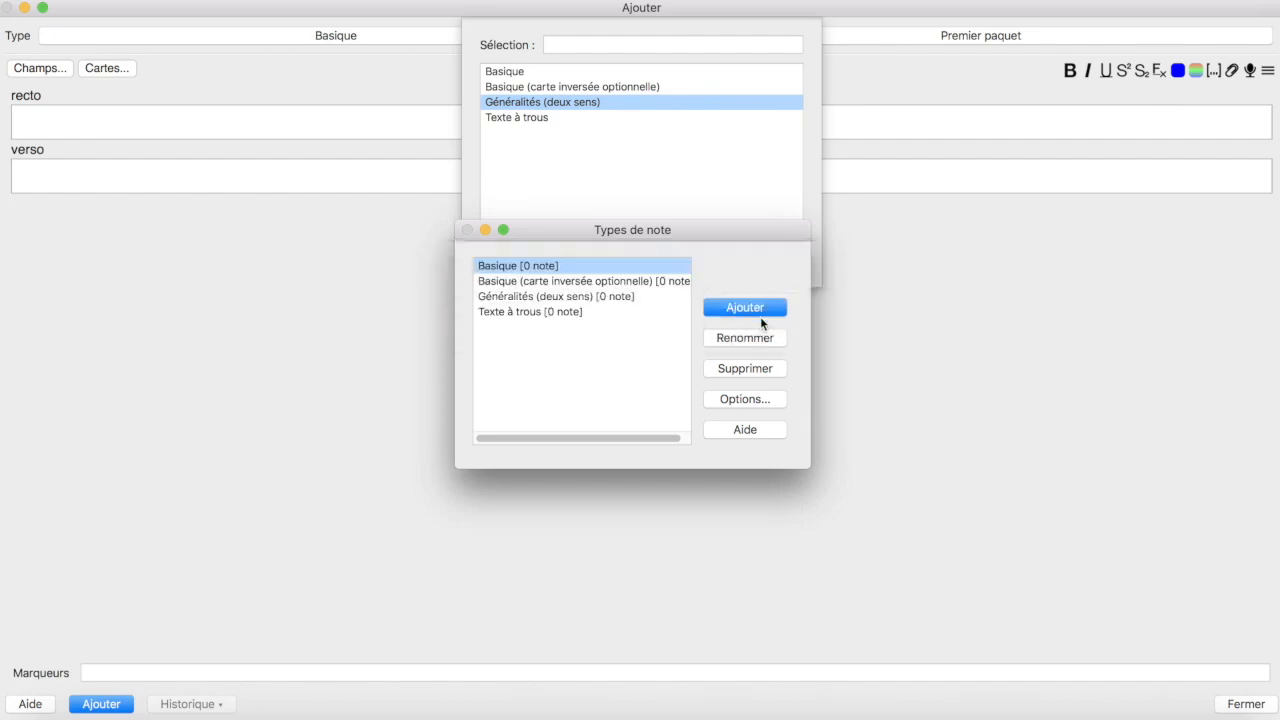
{"action": "left_click", "coordinate": [466, 230]}
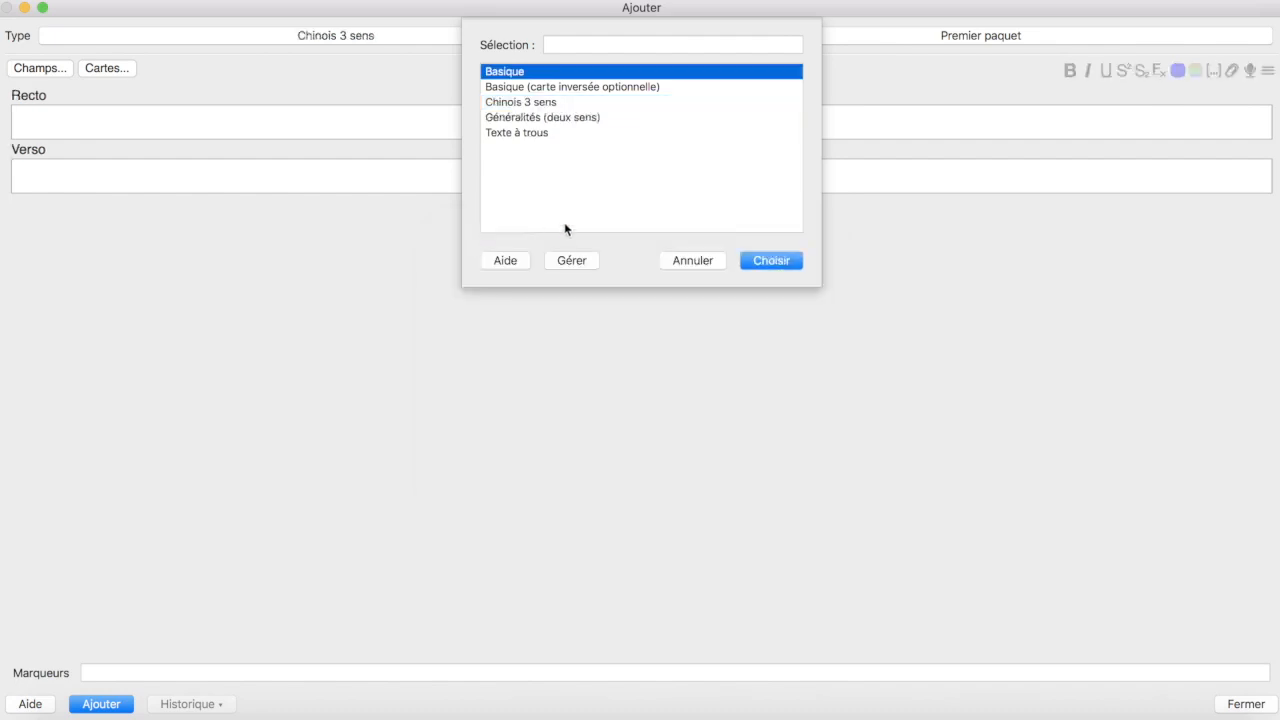
{"action": "left_click", "coordinate": [525, 104]}
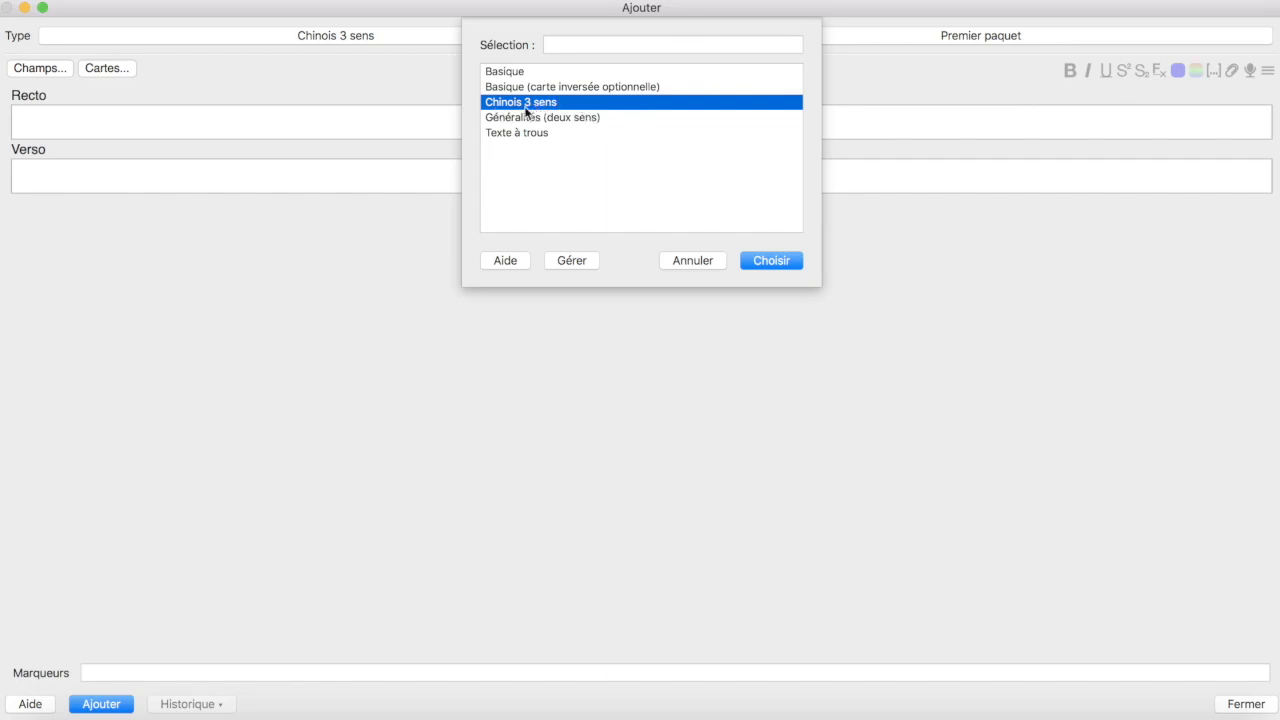
{"action": "left_click", "coordinate": [768, 262]}
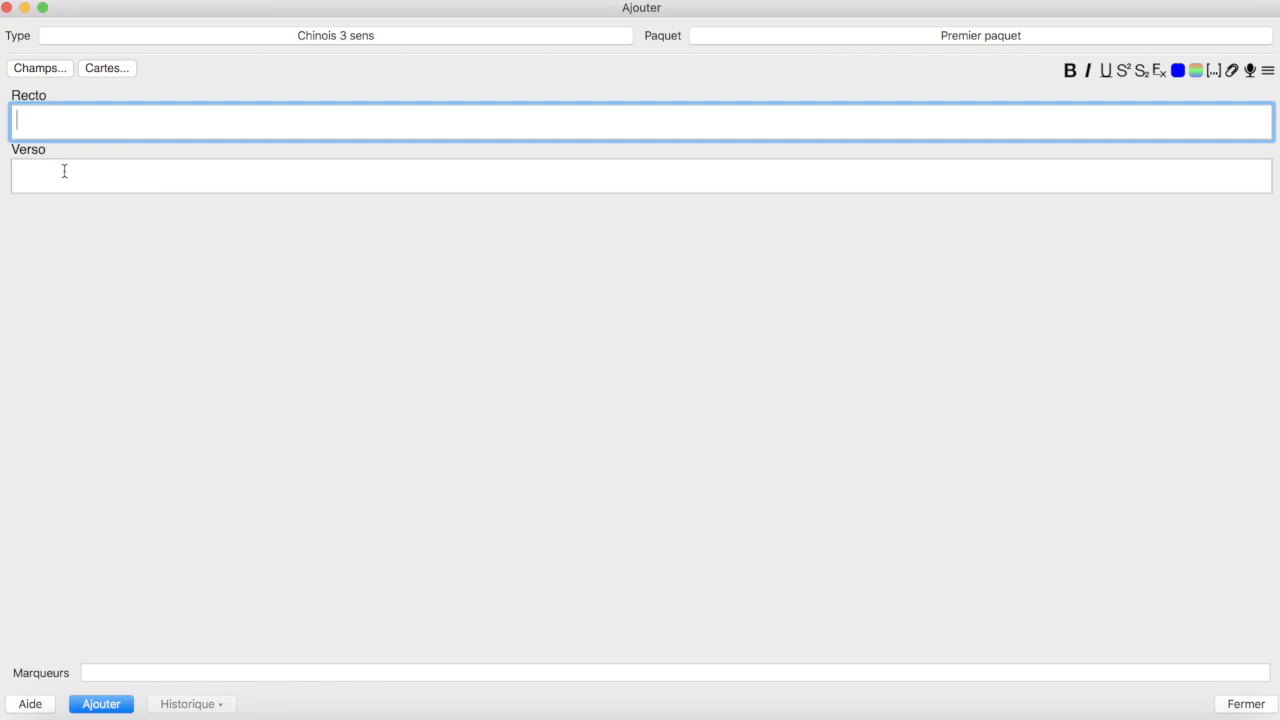
Step: Rename the first field of the Chinois 3 sens note type to "Caracteres" and the second to "Pinyins"
{"action": "left_click", "coordinate": [46, 76]}
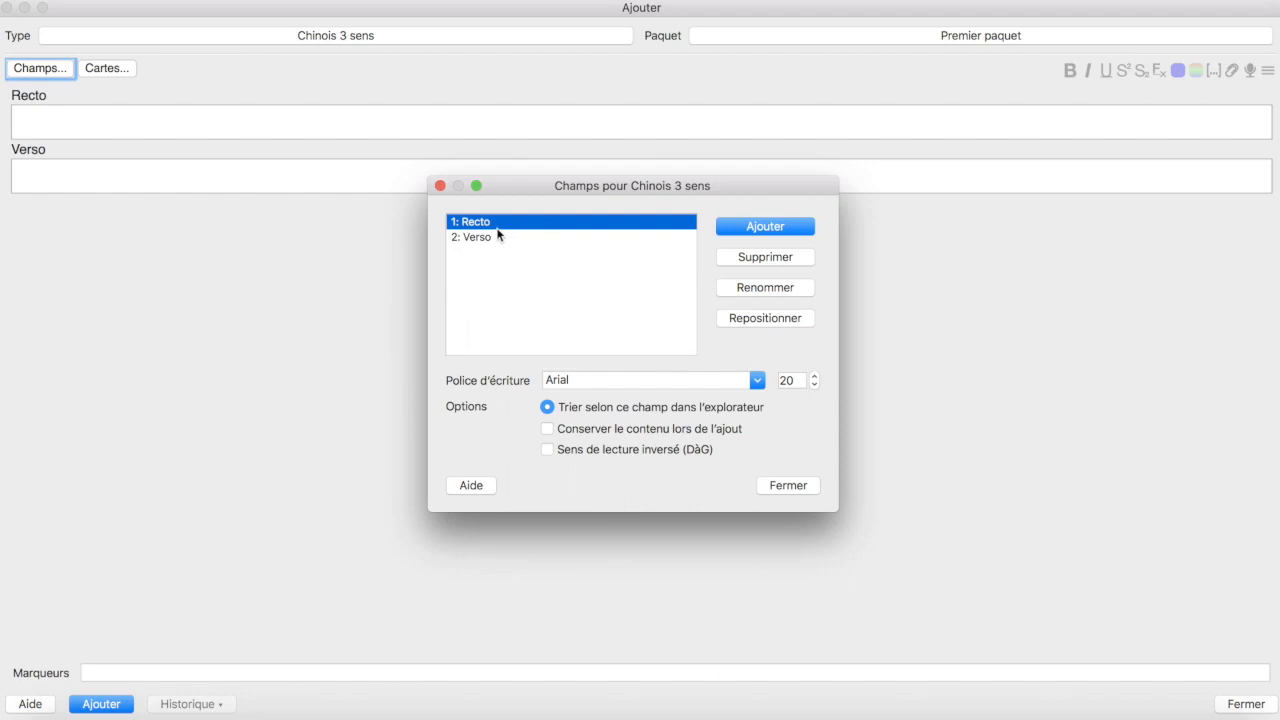
{"action": "left_click", "coordinate": [745, 287]}
{"action": "type", "text": "Caracteres"}
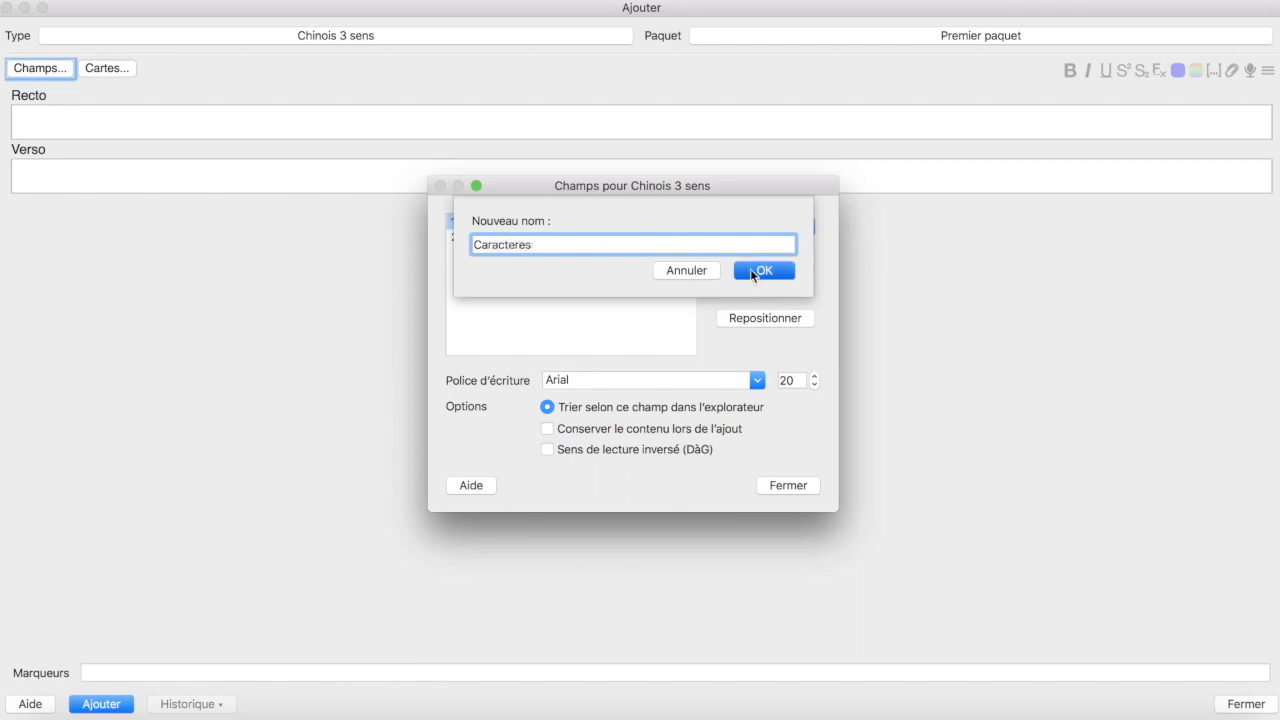
{"action": "left_click", "coordinate": [755, 272]}
{"action": "left_click", "coordinate": [494, 240]}
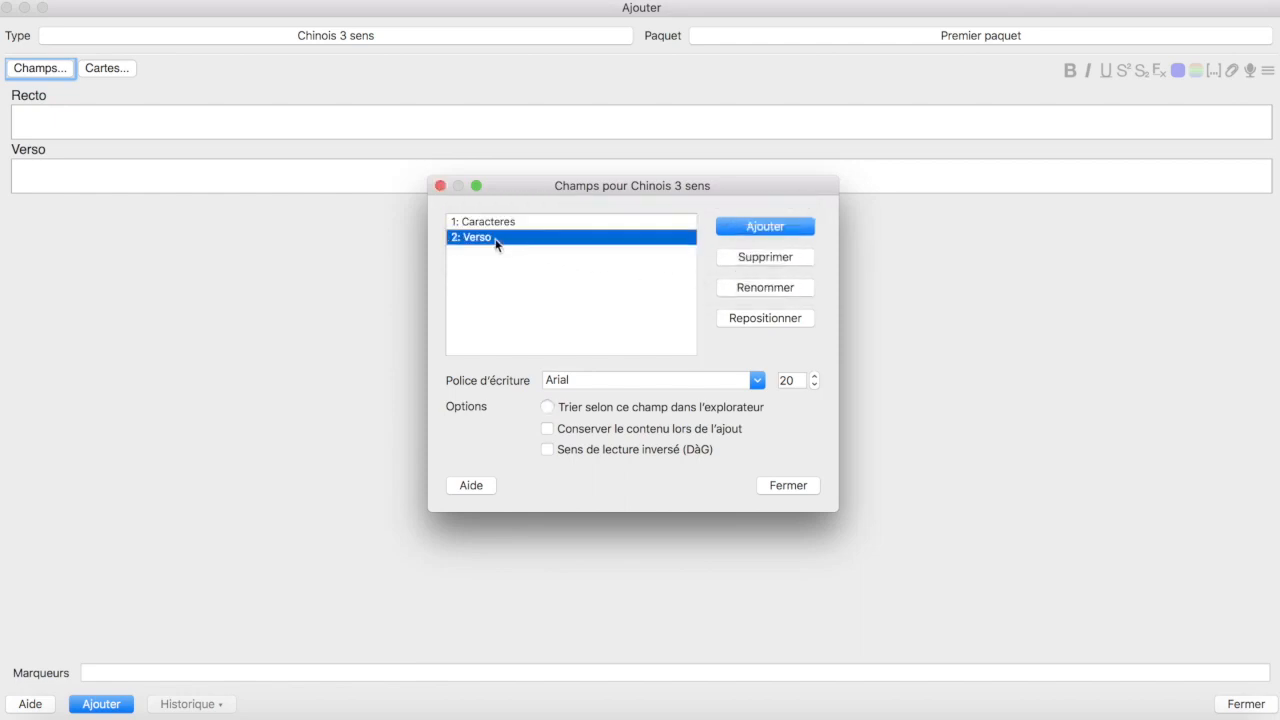
{"action": "left_click", "coordinate": [741, 289]}
{"action": "type", "text": "Pinyins"}
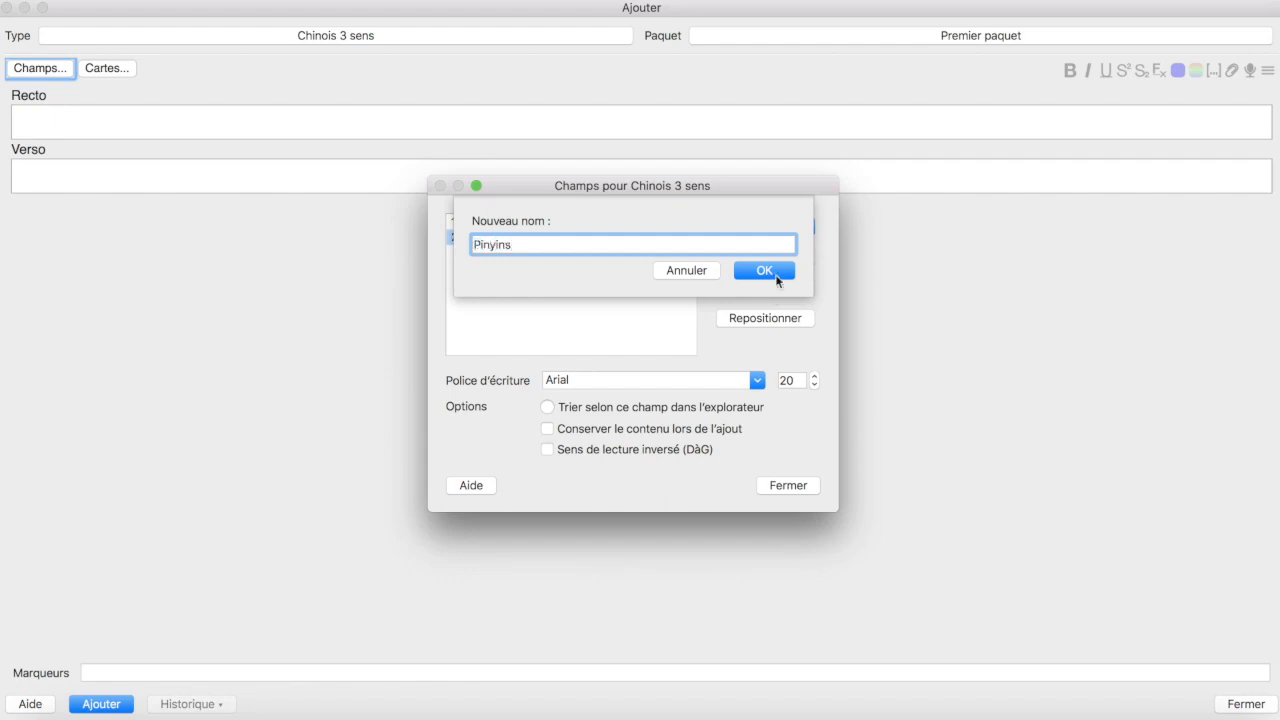
{"action": "left_click", "coordinate": [764, 271]}
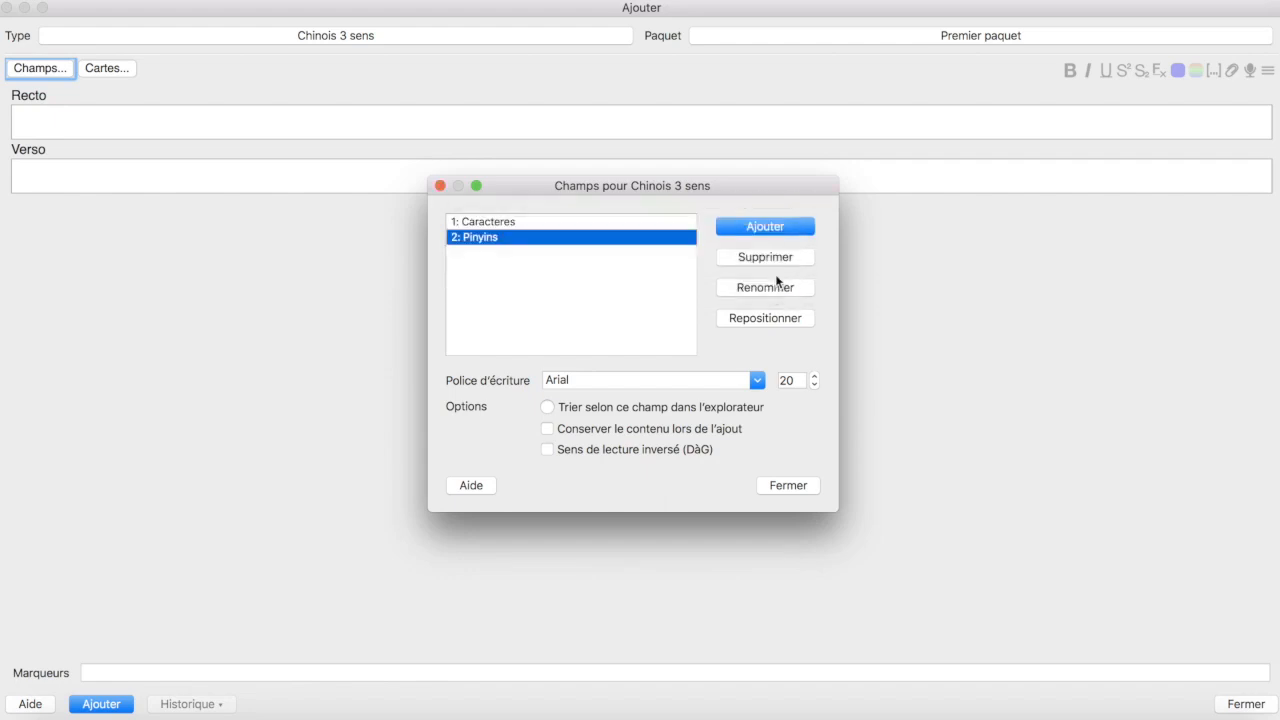
Step: Add the fields "Audio", "Definition" and "Exemple" to the Chinois 3 sens note type
{"action": "left_click", "coordinate": [751, 228]}
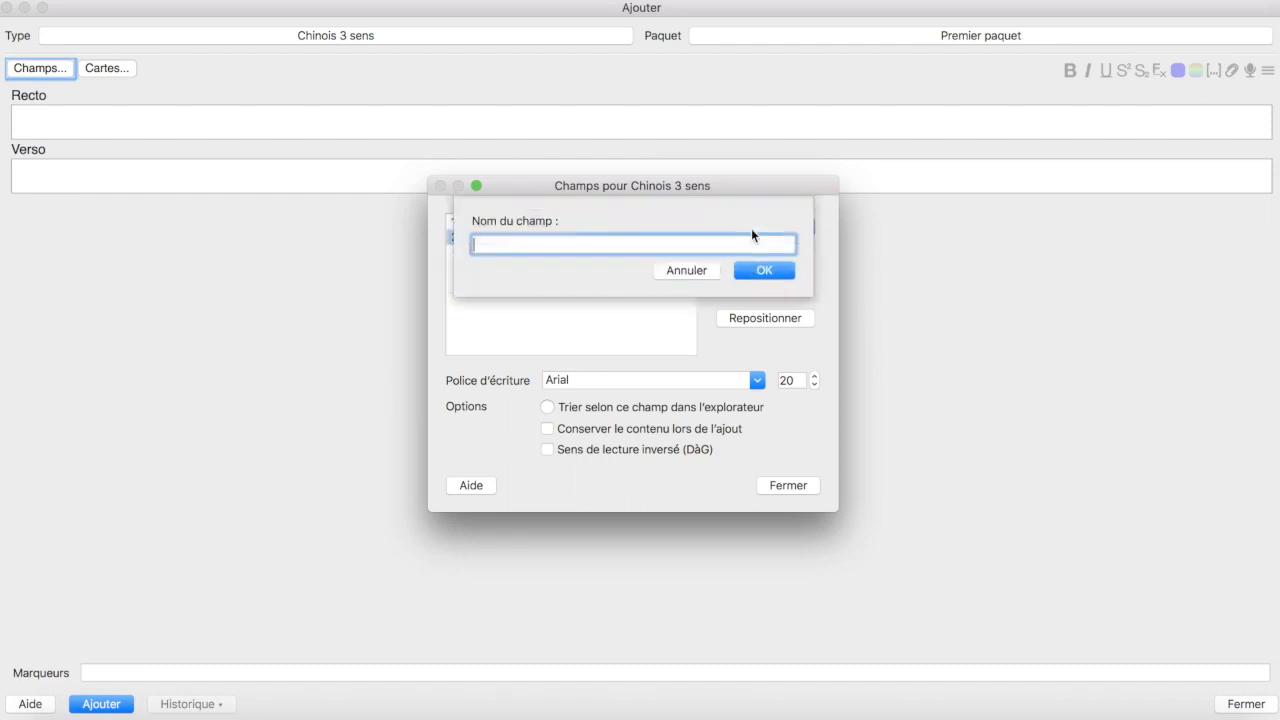
{"action": "type", "text": "Audio"}
{"action": "left_click", "coordinate": [757, 266]}
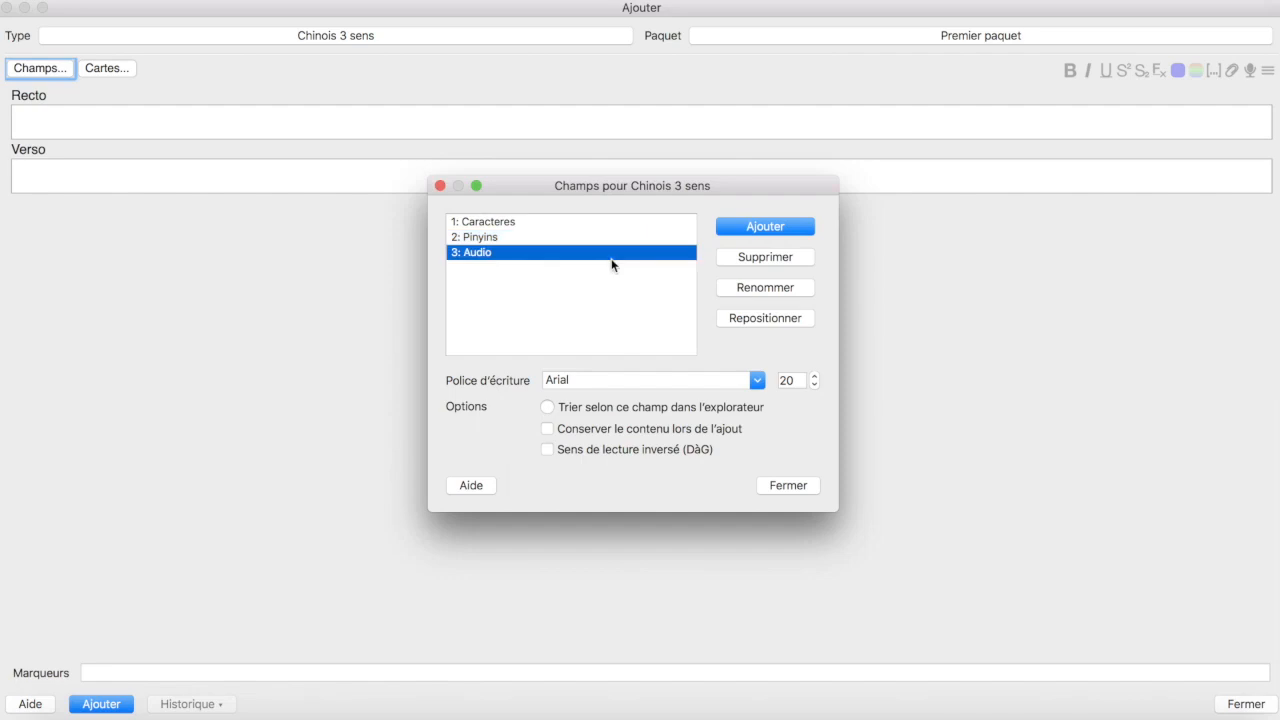
{"action": "left_click", "coordinate": [742, 230]}
{"action": "type", "text": "Def"}
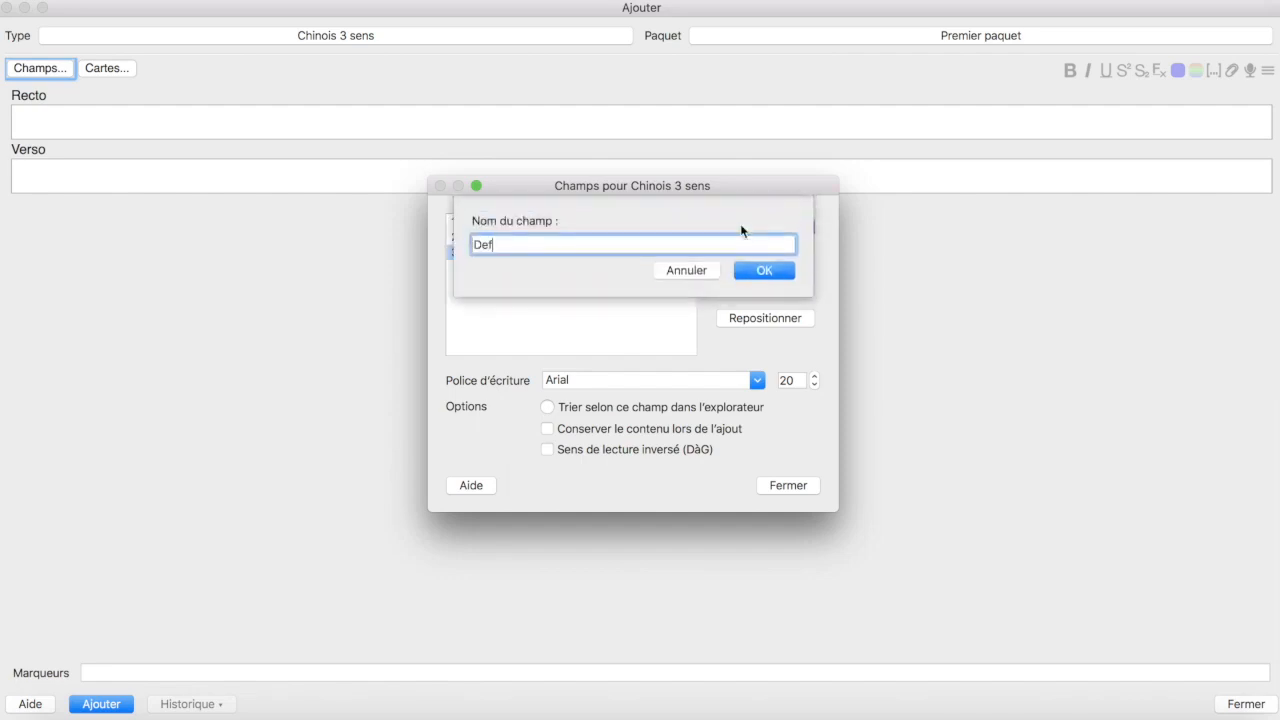
{"action": "type", "text": "inition"}
{"action": "left_click", "coordinate": [748, 267]}
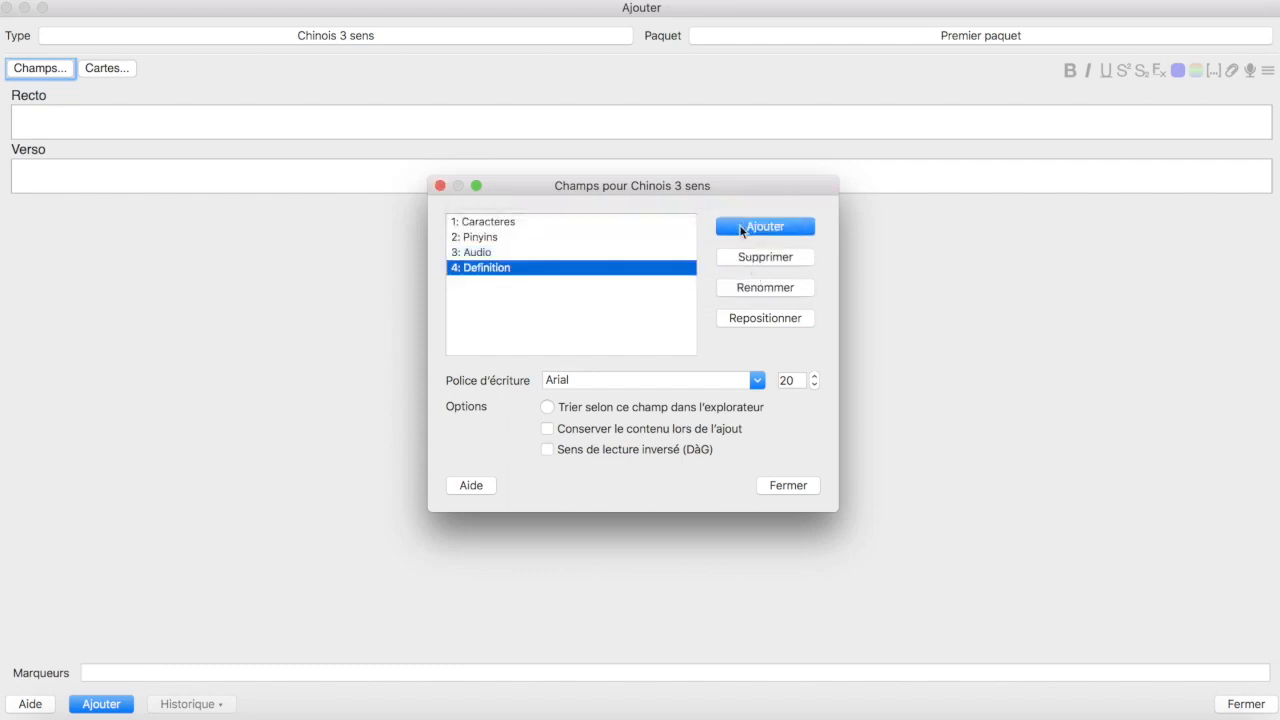
{"action": "left_click", "coordinate": [740, 228]}
{"action": "type", "text": "Ex"}
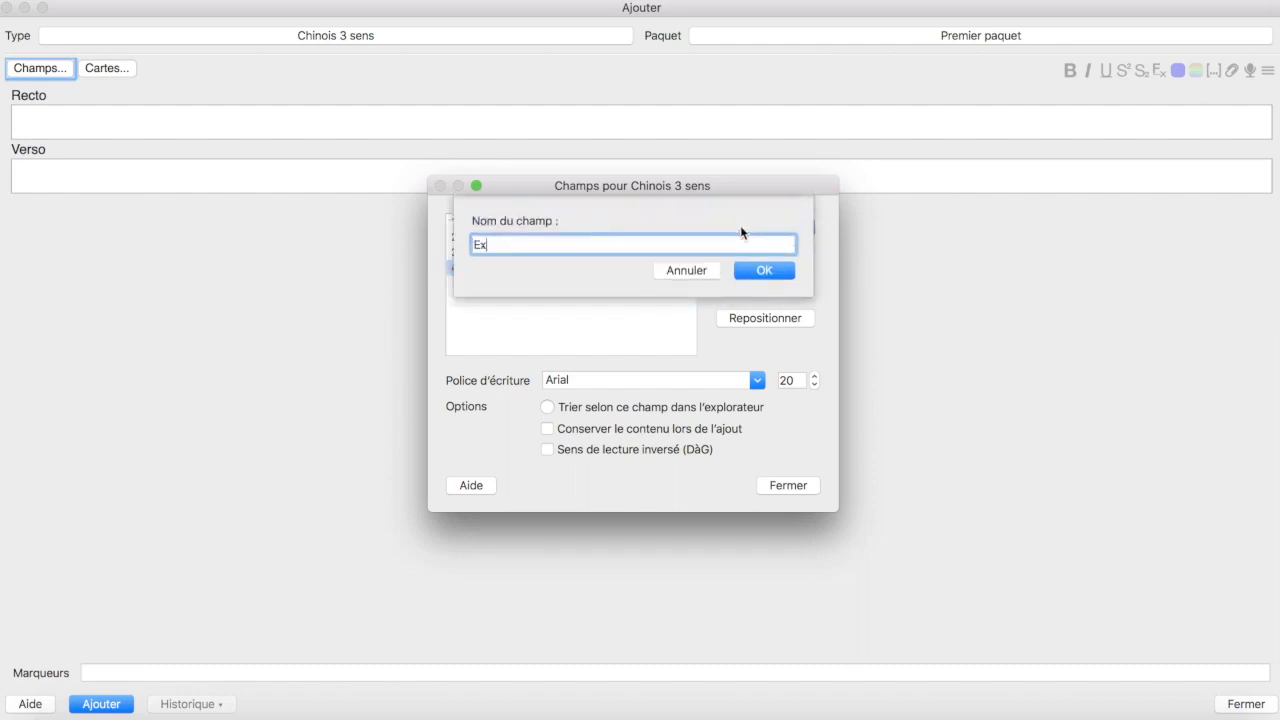
{"action": "type", "text": "emple"}
{"action": "left_click", "coordinate": [754, 268]}
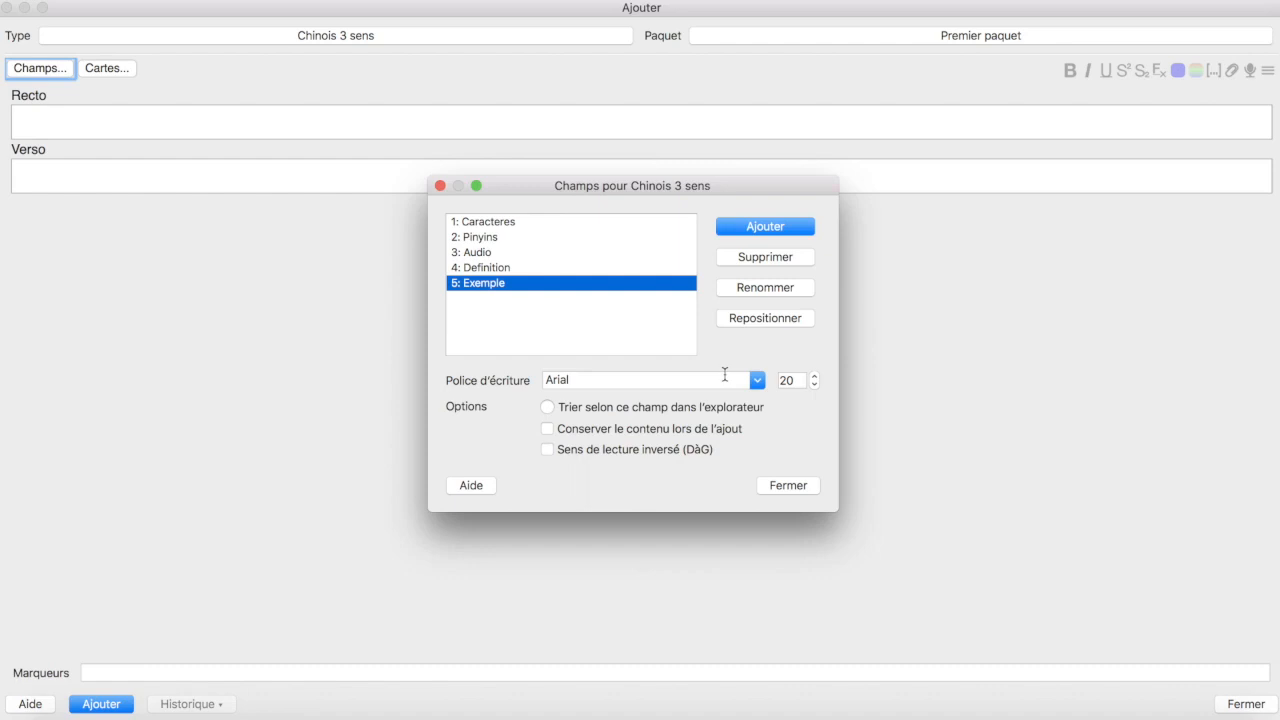
{"action": "left_click", "coordinate": [786, 487]}
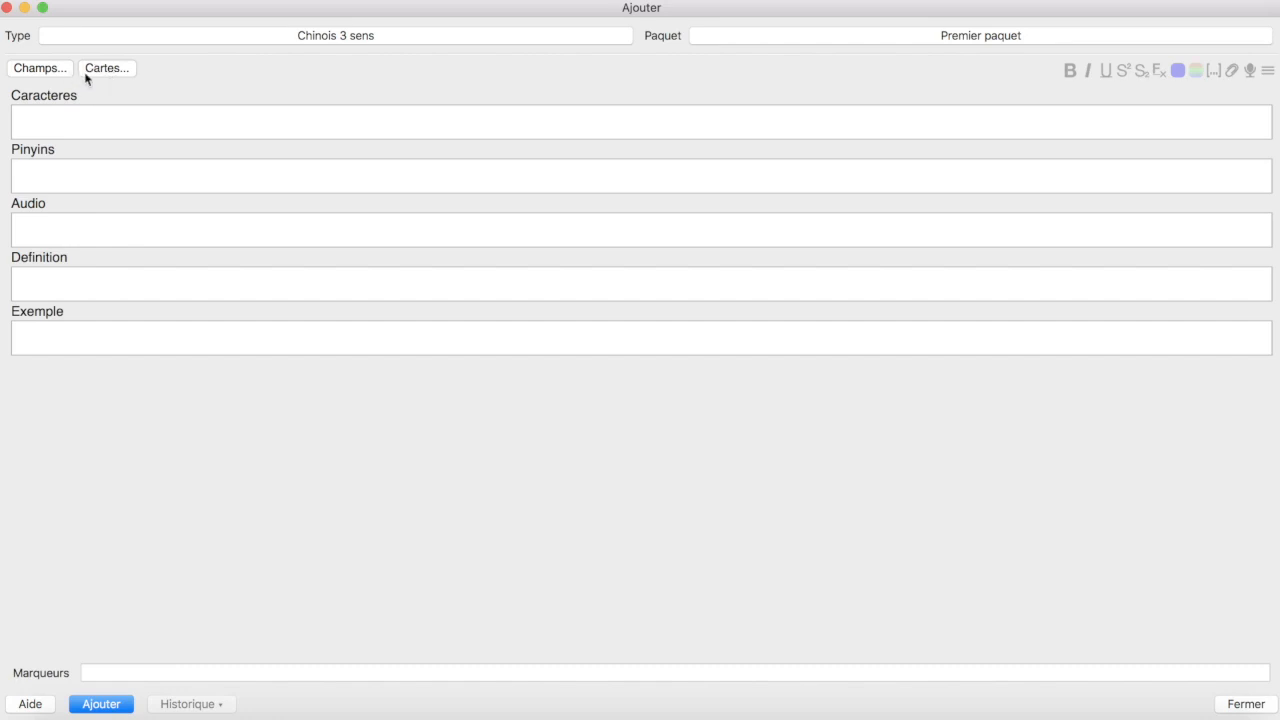
Step: Add the Caracteres and Pinyins fields to the front template of the Chinois 3 sens card type in Arial 20
{"action": "left_click", "coordinate": [112, 71]}
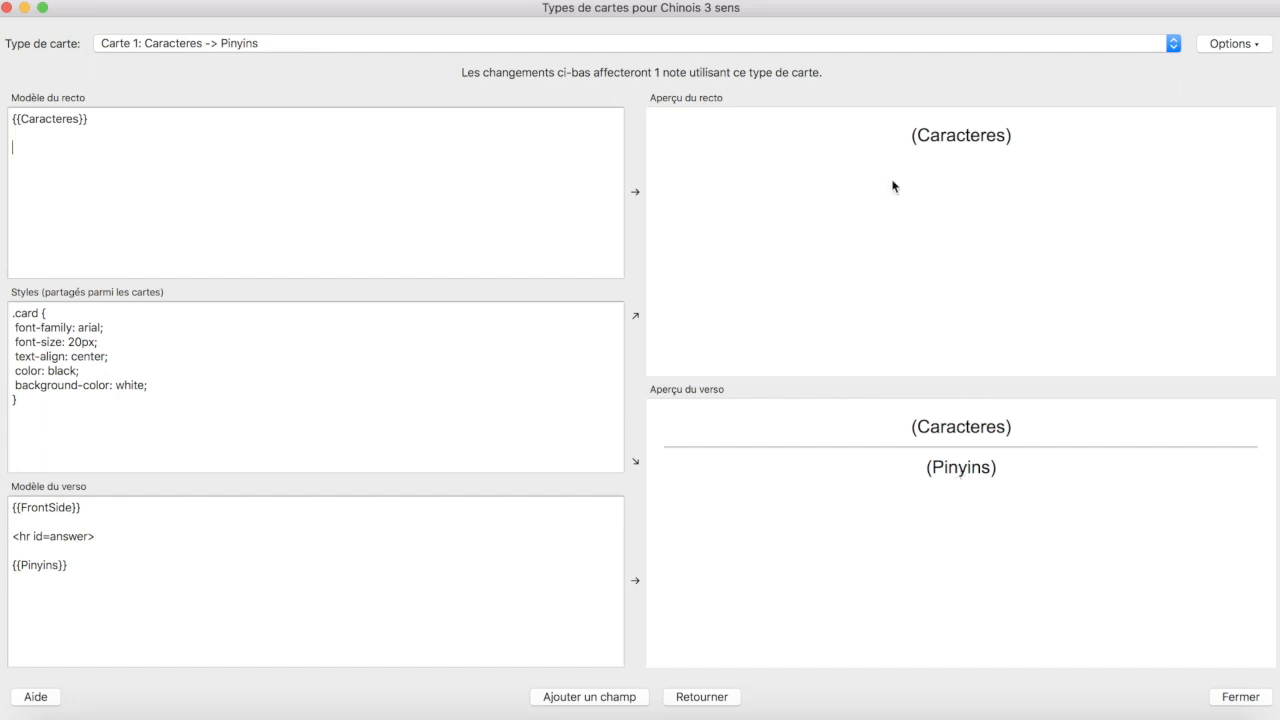
{"action": "left_click", "coordinate": [588, 697]}
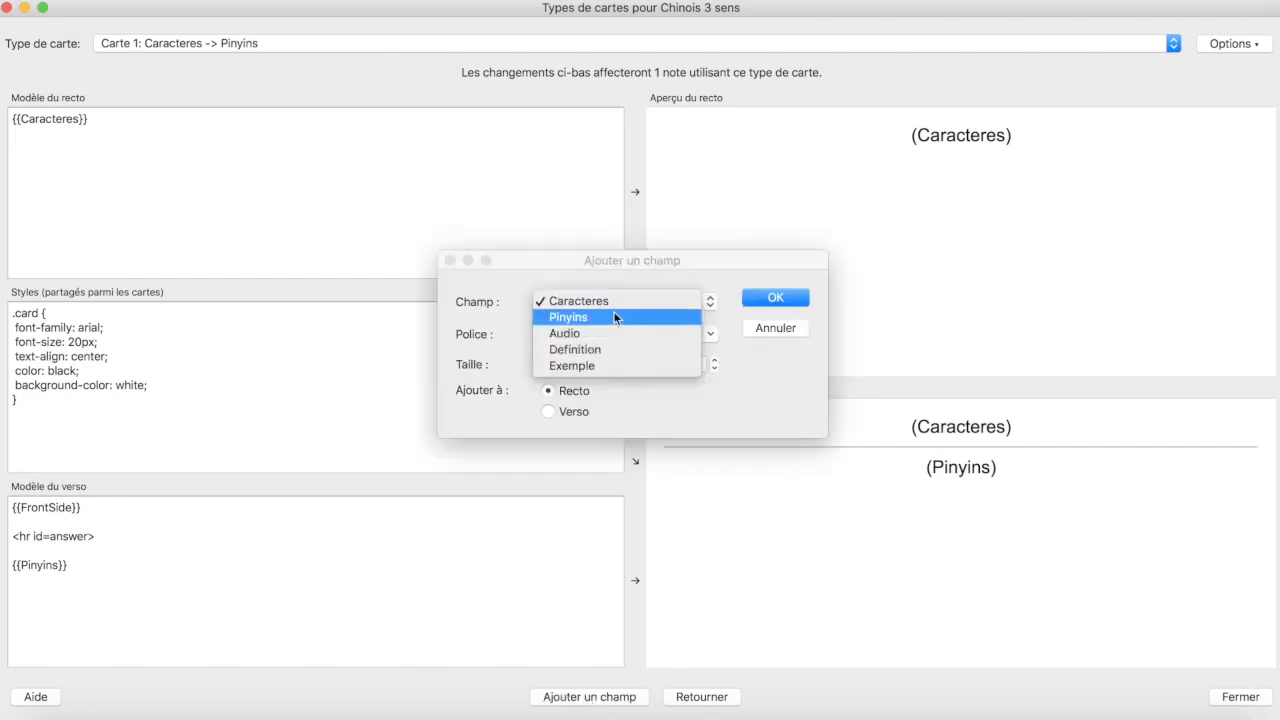
{"action": "left_click", "coordinate": [575, 298]}
{"action": "left_click", "coordinate": [753, 298]}
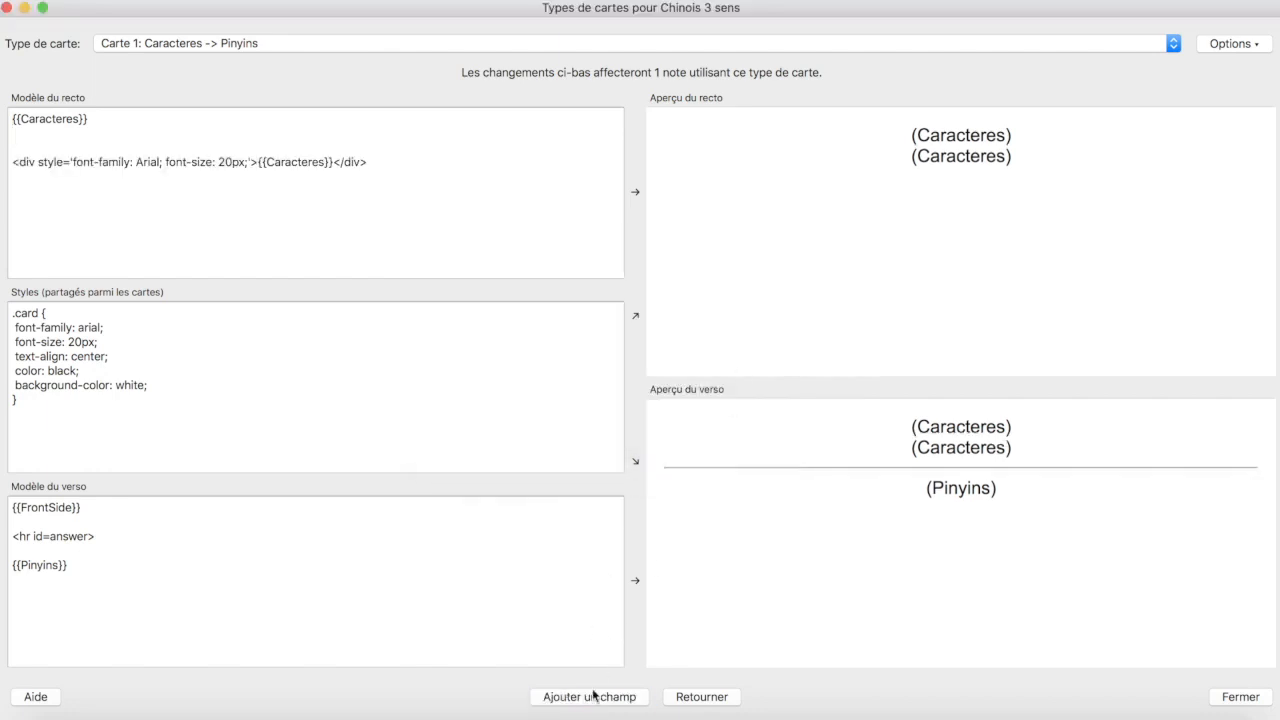
{"action": "left_click", "coordinate": [590, 697]}
{"action": "left_click", "coordinate": [571, 317]}
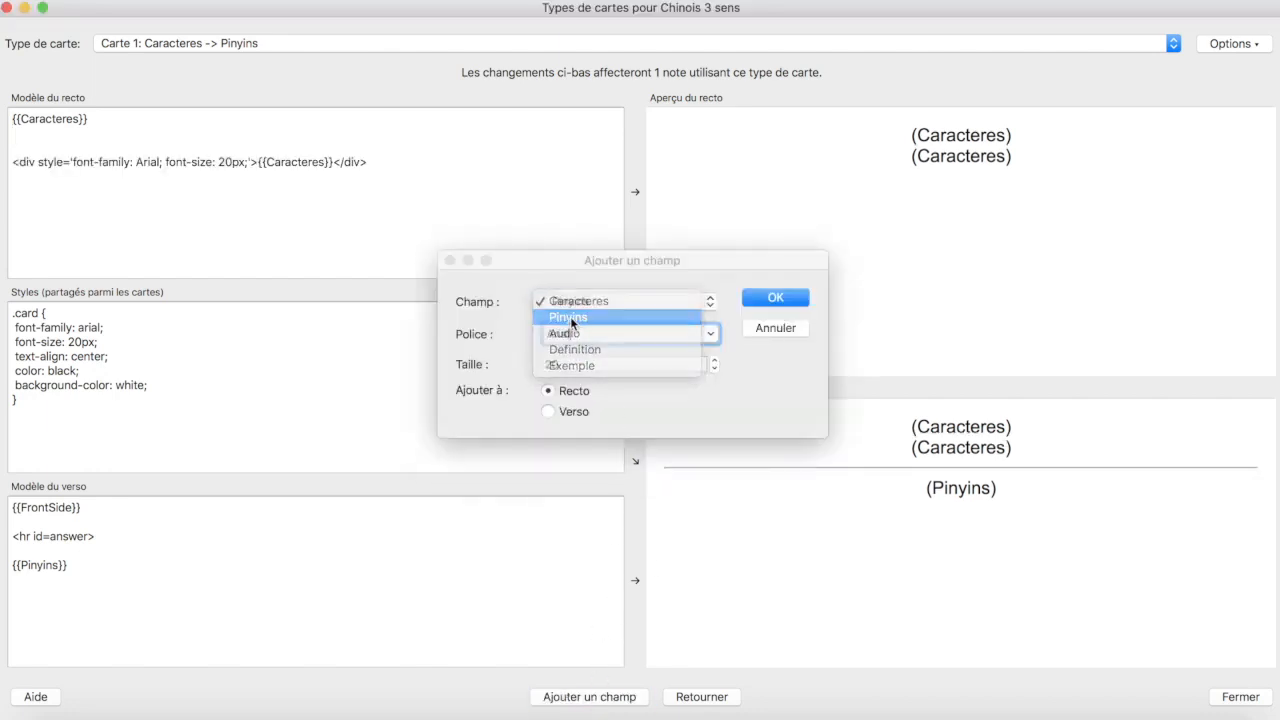
{"action": "left_click", "coordinate": [760, 298]}
Step: Add the Audio, Definition and Exemple fields to the front template in Arial 20
{"action": "left_click", "coordinate": [606, 697]}
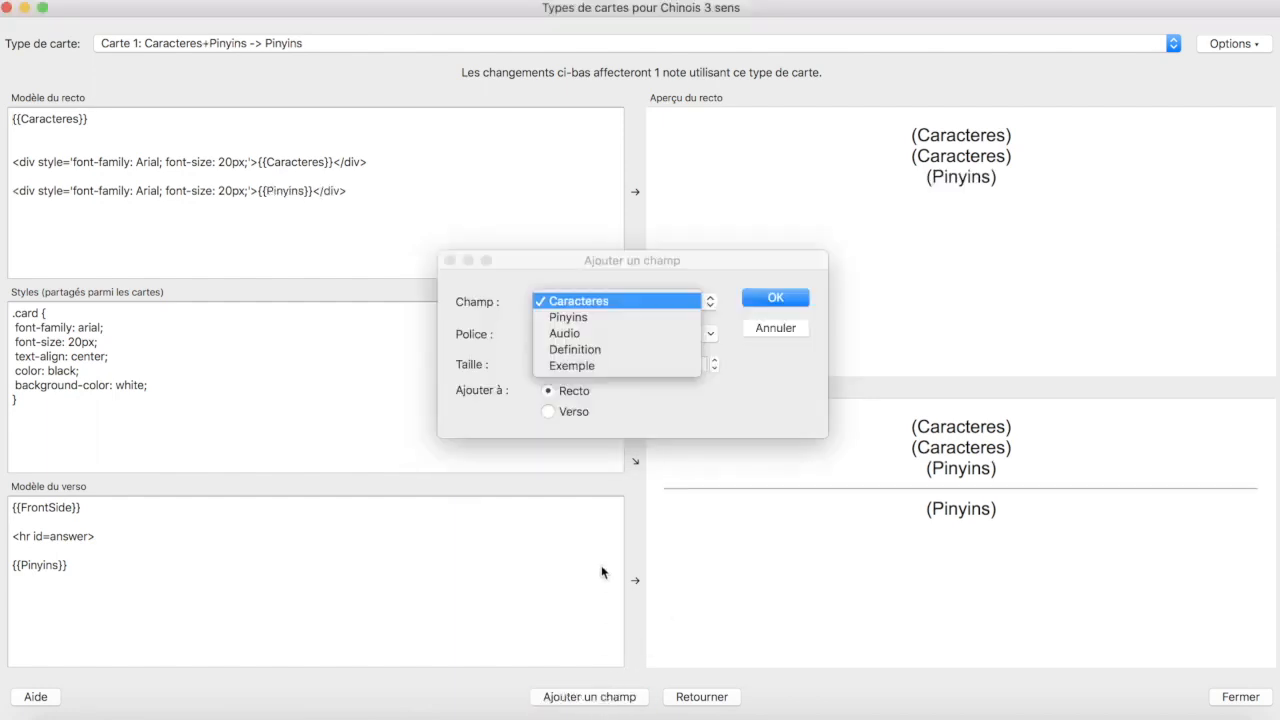
{"action": "left_click", "coordinate": [566, 331]}
{"action": "left_click", "coordinate": [750, 300]}
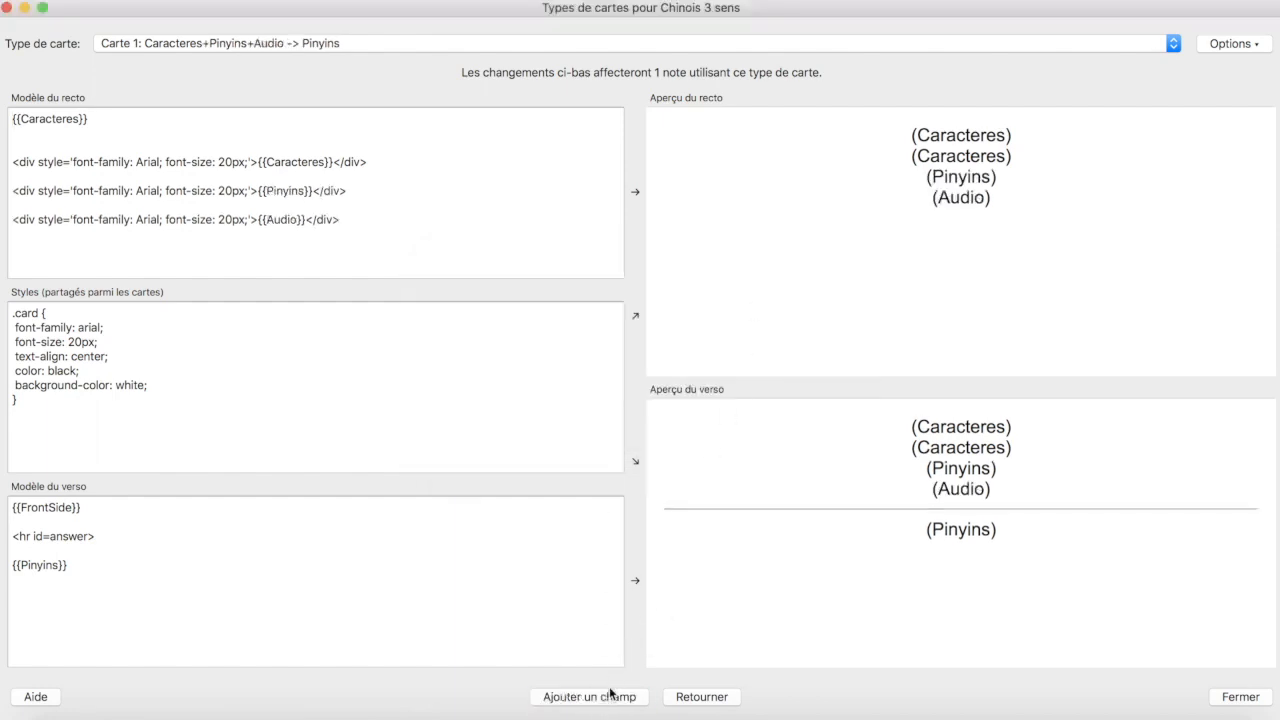
{"action": "left_click", "coordinate": [605, 697]}
{"action": "left_click", "coordinate": [576, 349]}
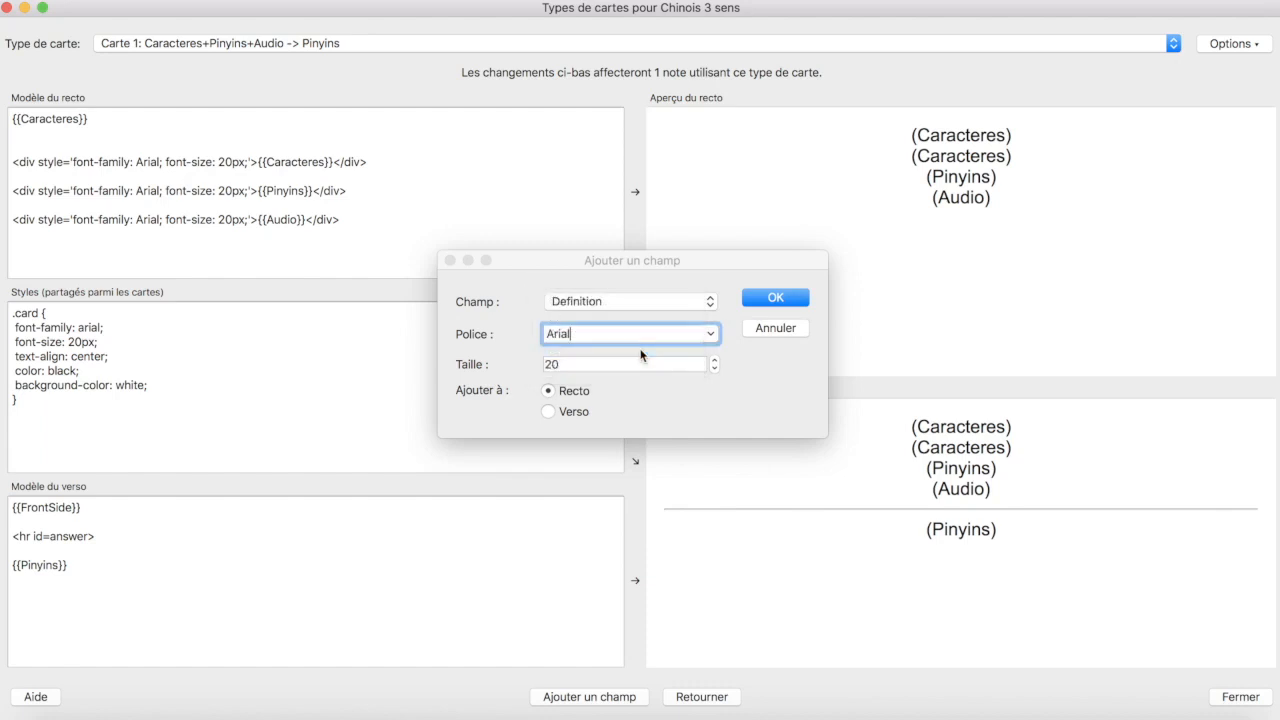
{"action": "left_click", "coordinate": [757, 299]}
{"action": "left_click", "coordinate": [614, 699]}
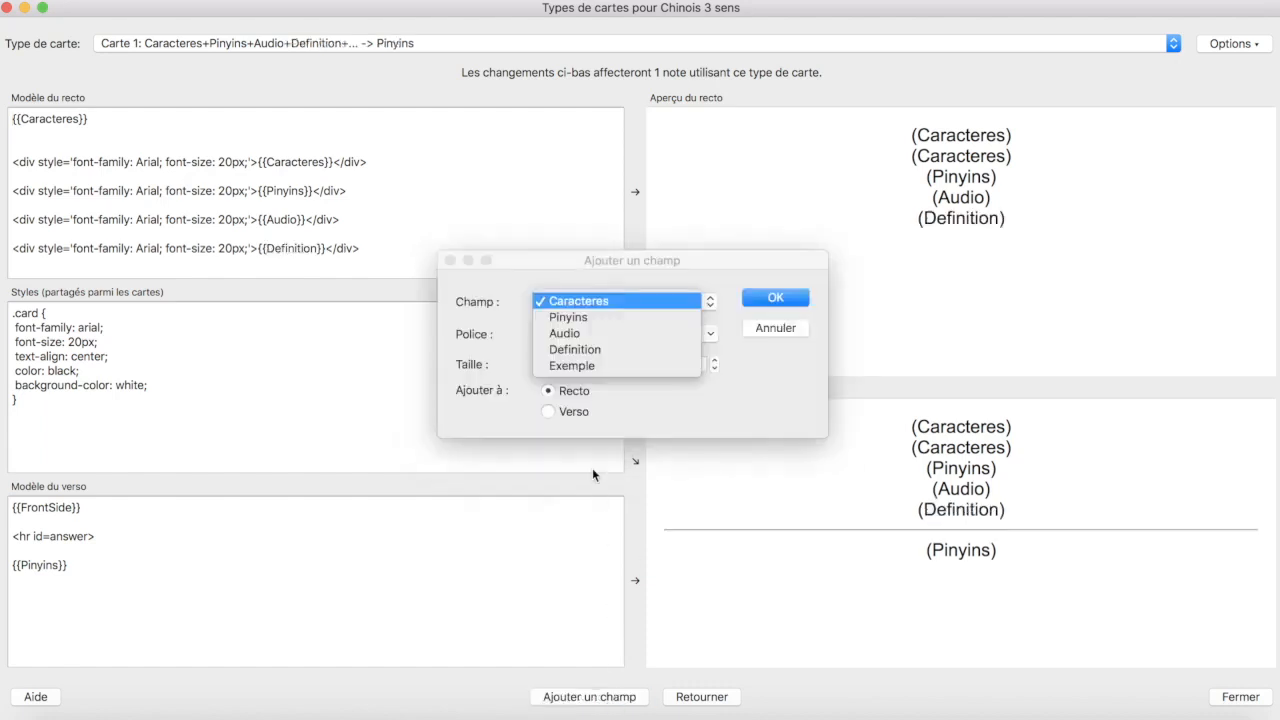
{"action": "left_click", "coordinate": [562, 361]}
{"action": "left_click", "coordinate": [774, 297]}
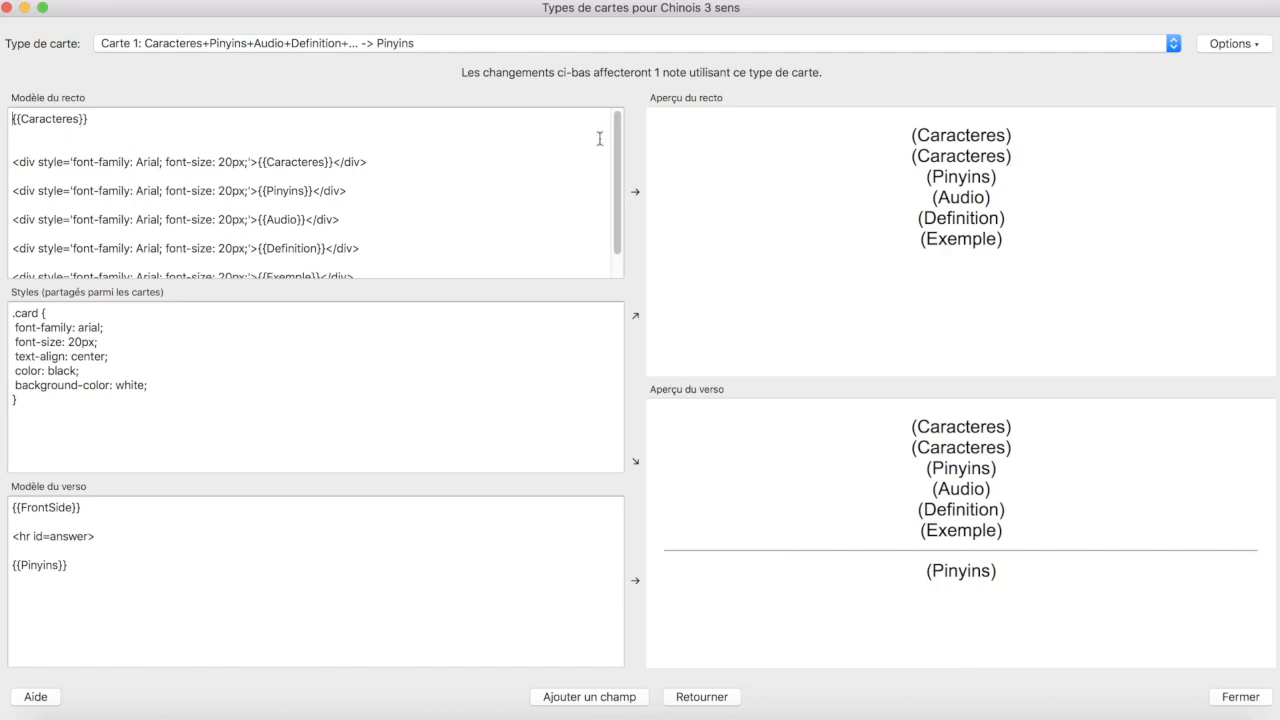
Step: Delete the original unstyled {{Caracteres}} line from the front template
{"action": "scroll", "coordinate": [608, 170], "scroll_direction": "down", "scroll_amount": 2}
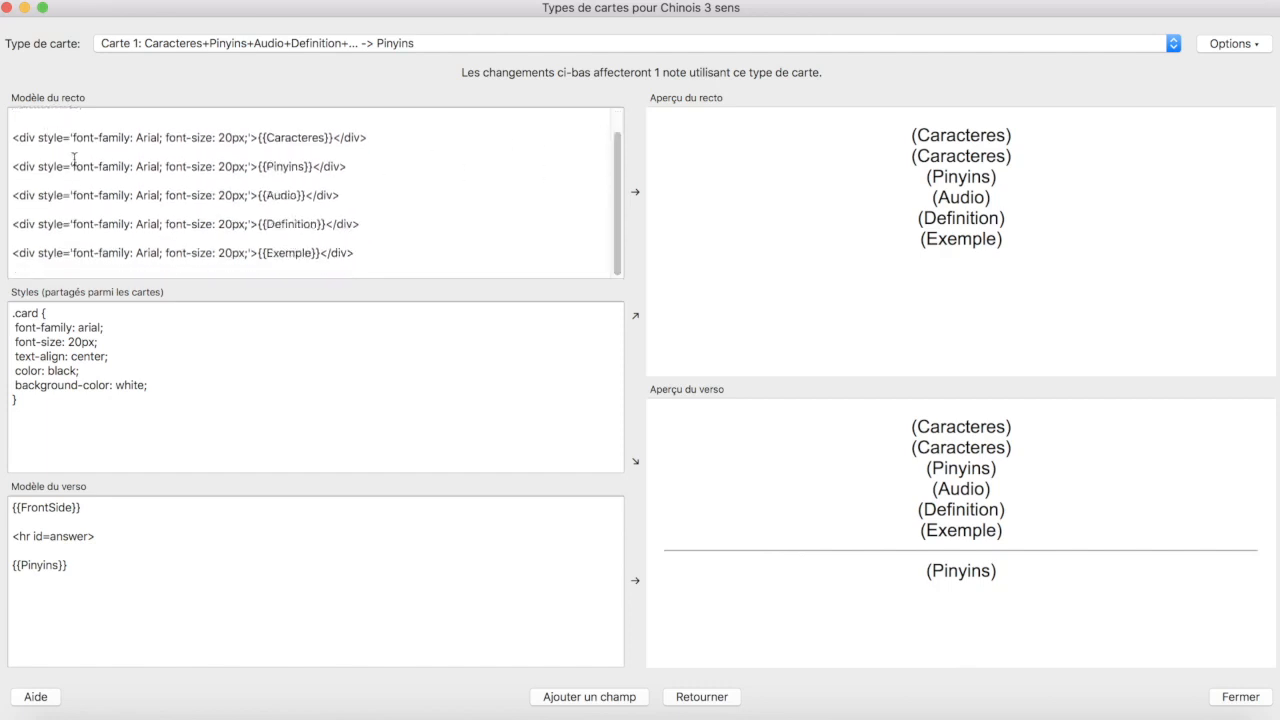
{"action": "scroll", "coordinate": [110, 160], "scroll_direction": "up", "scroll_amount": 2}
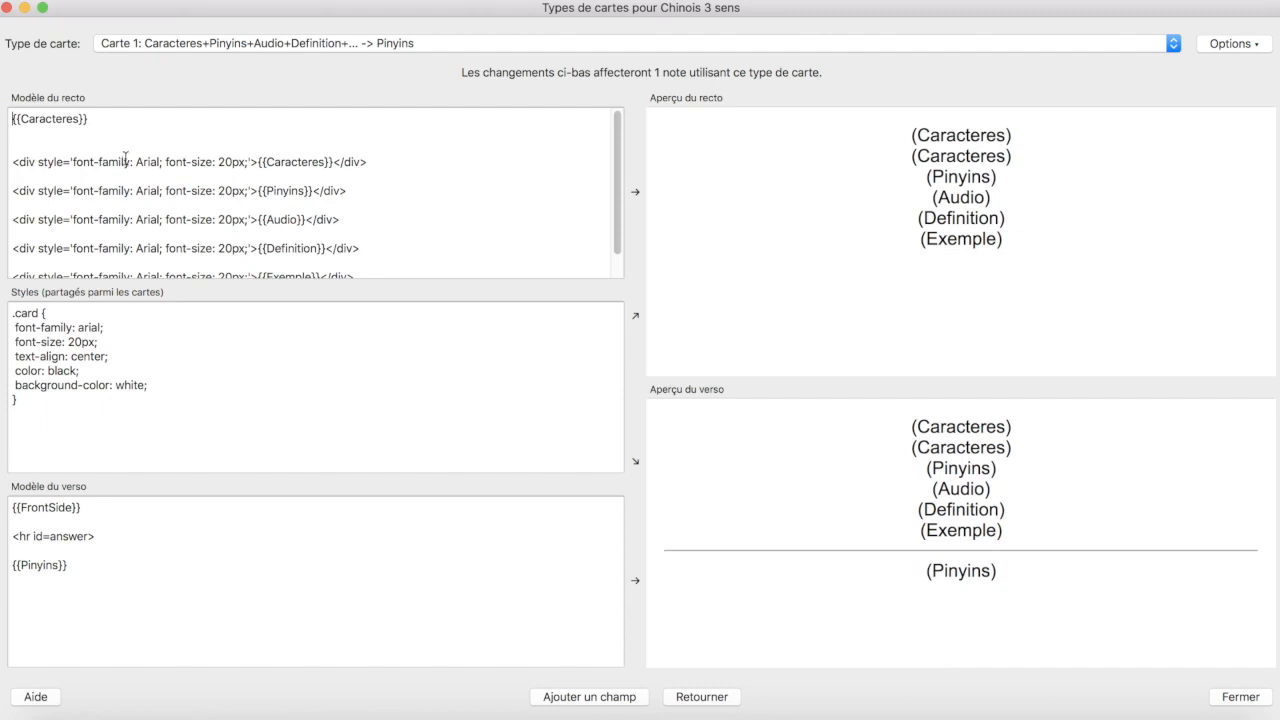
{"action": "triple_click", "coordinate": [26, 131]}
{"action": "left_click_drag", "start_coordinate": [26, 131], "coordinate": [12, 121]}
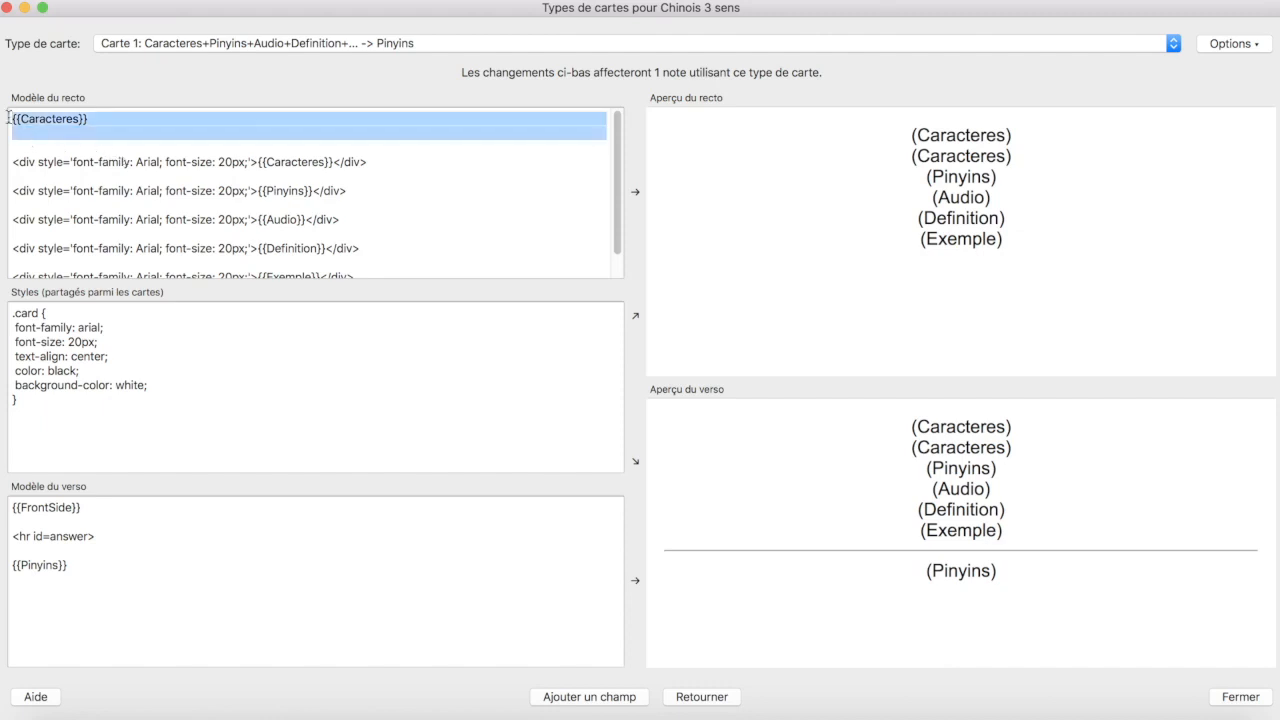
{"action": "key", "text": "BackSpace"}
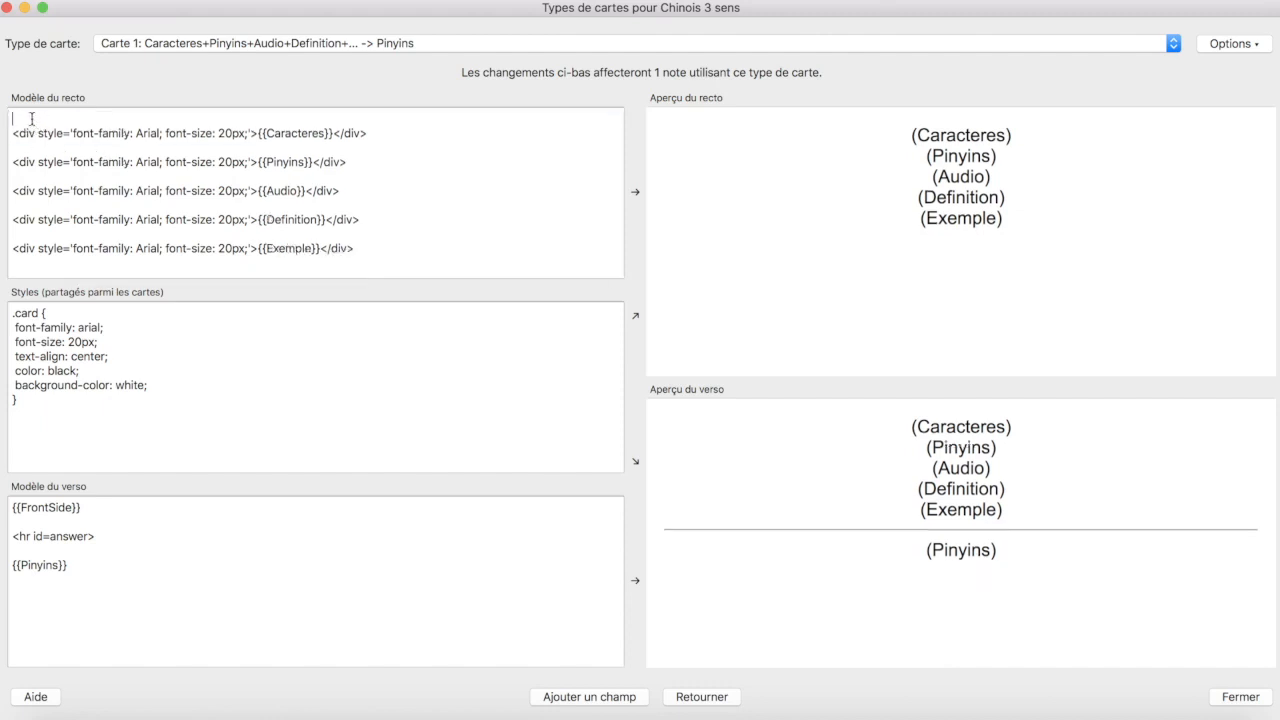
Step: Remove the blank lines between the five styled field lines in the front template
{"action": "left_click", "coordinate": [32, 148]}
{"action": "key", "text": "BackSpace"}
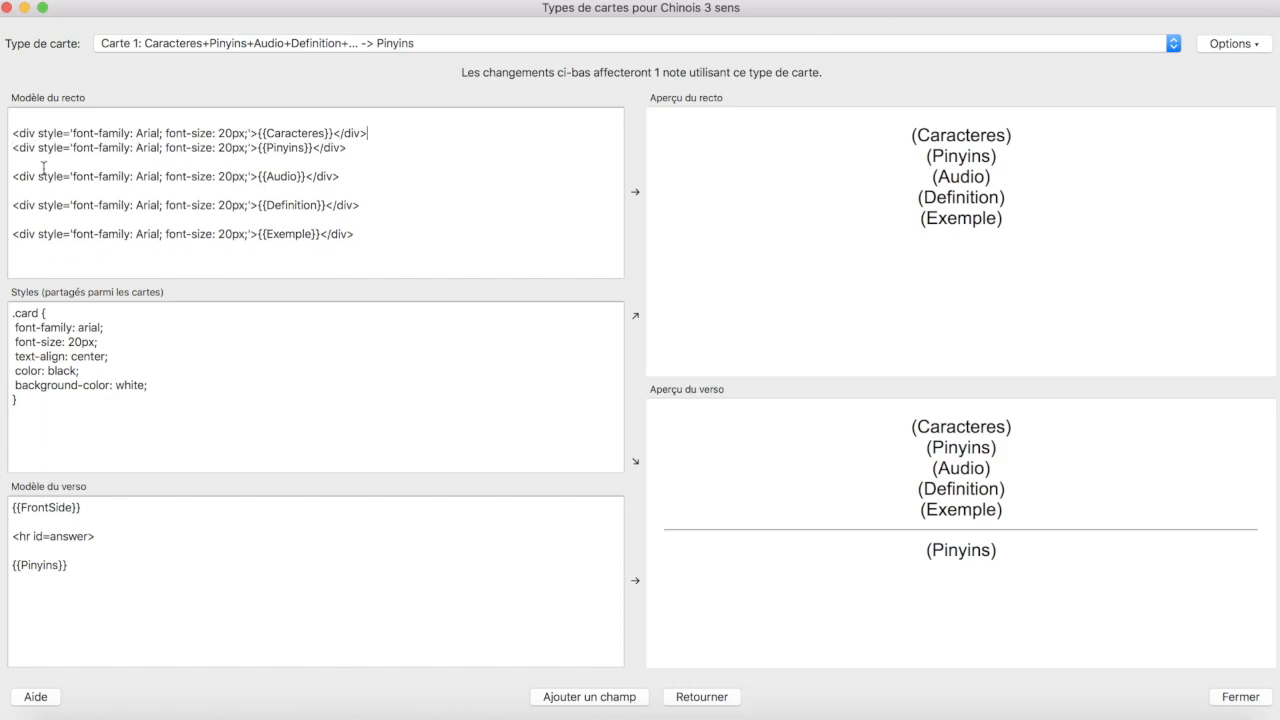
{"action": "left_click", "coordinate": [35, 161]}
{"action": "key", "text": "BackSpace"}
{"action": "left_click", "coordinate": [36, 176]}
{"action": "key", "text": "BackSpace"}
{"action": "left_click", "coordinate": [37, 190]}
{"action": "key", "text": "BackSpace"}
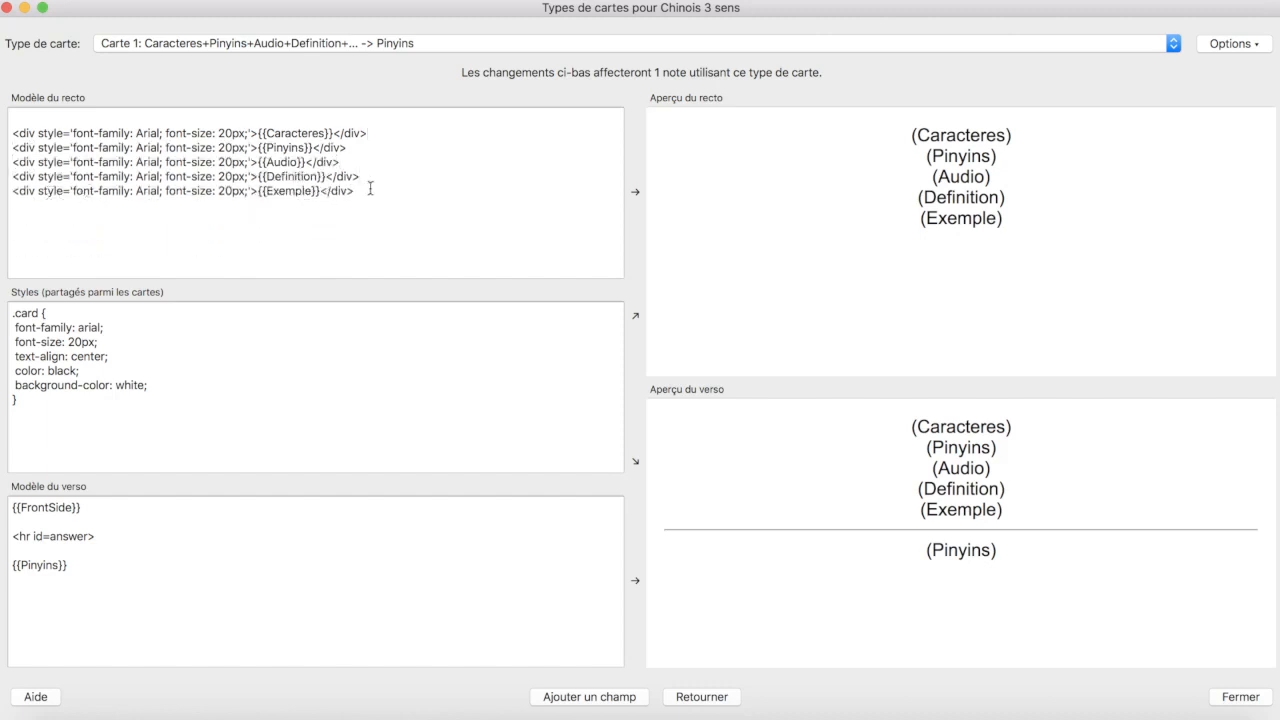
Step: Copy the five styled field lines, then delete all but the Caracteres line from Carte 1's front template
{"action": "left_click_drag", "start_coordinate": [360, 190], "coordinate": [12, 132]}
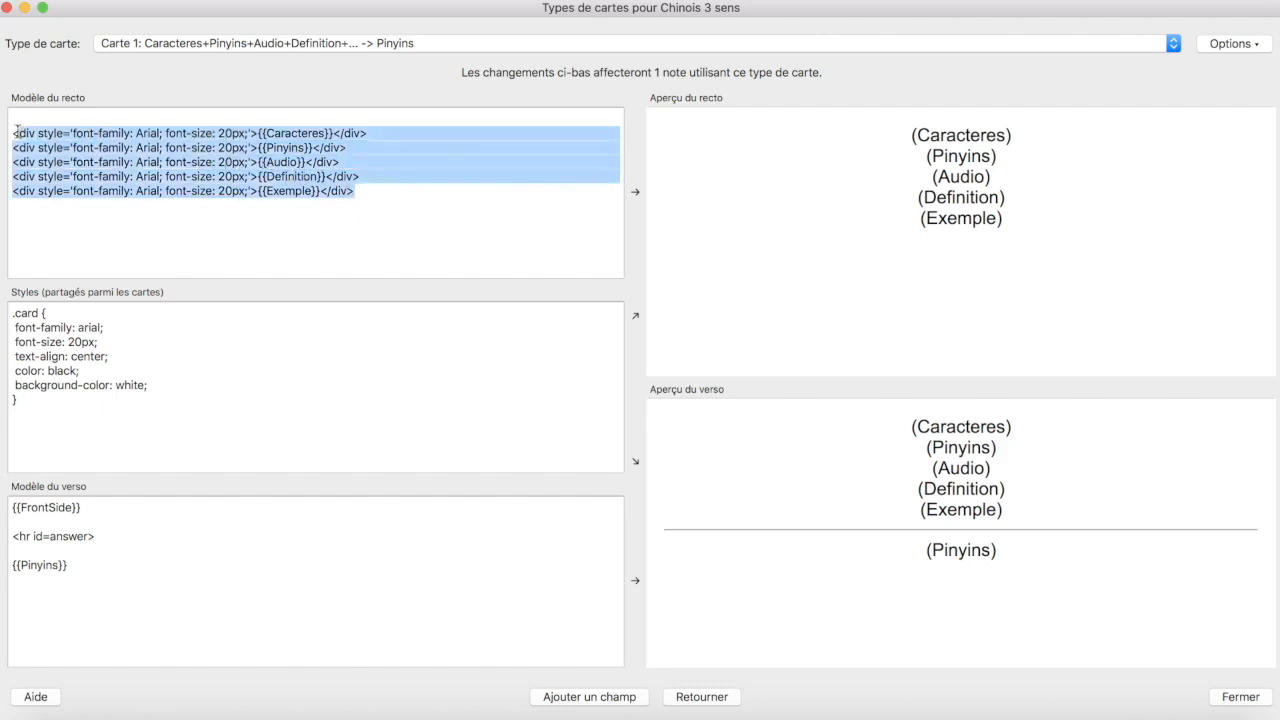
{"action": "right_click", "coordinate": [102, 153]}
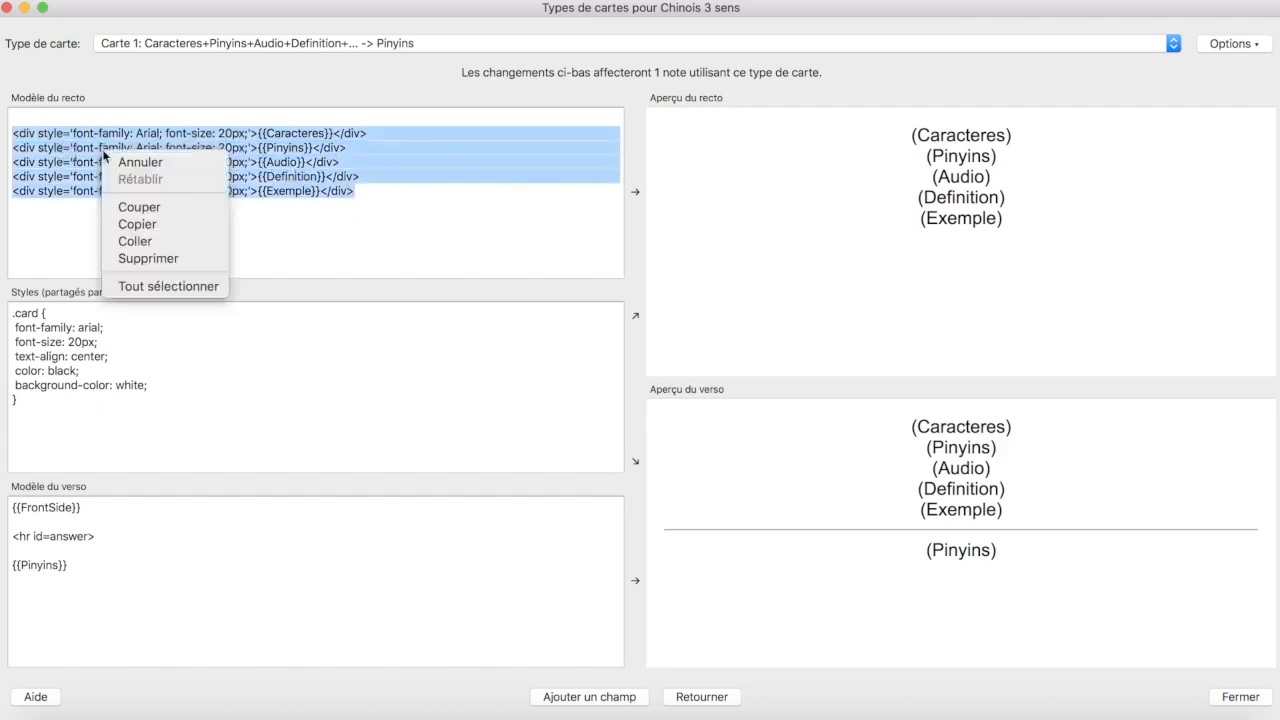
{"action": "left_click", "coordinate": [160, 226]}
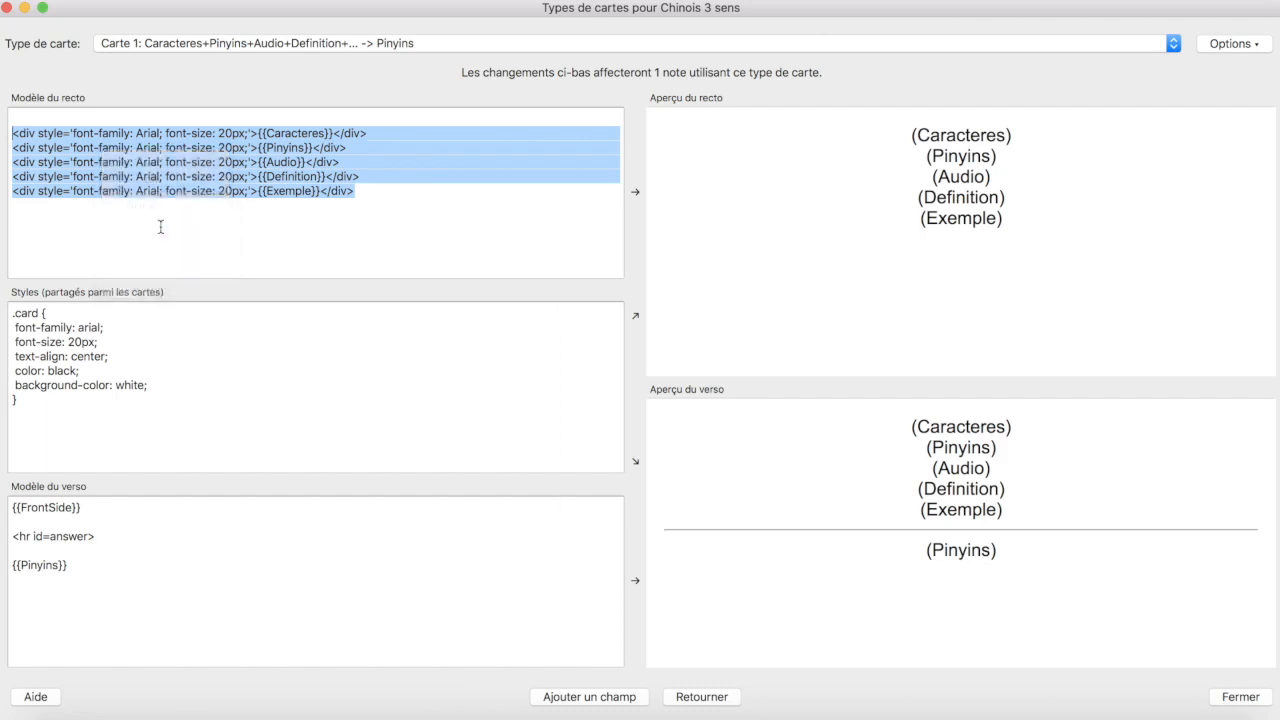
{"action": "left_click", "coordinate": [349, 187]}
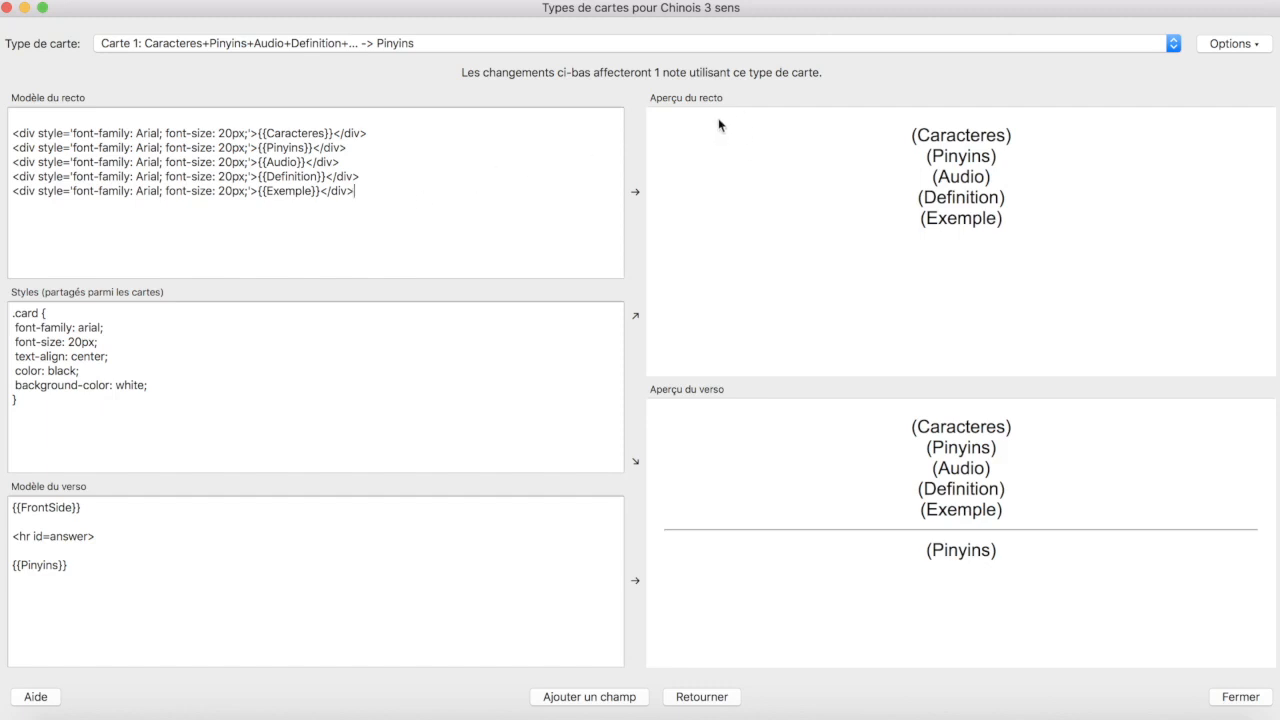
{"action": "left_click_drag", "start_coordinate": [360, 191], "coordinate": [14, 148]}
{"action": "key", "text": "BackSpace"}
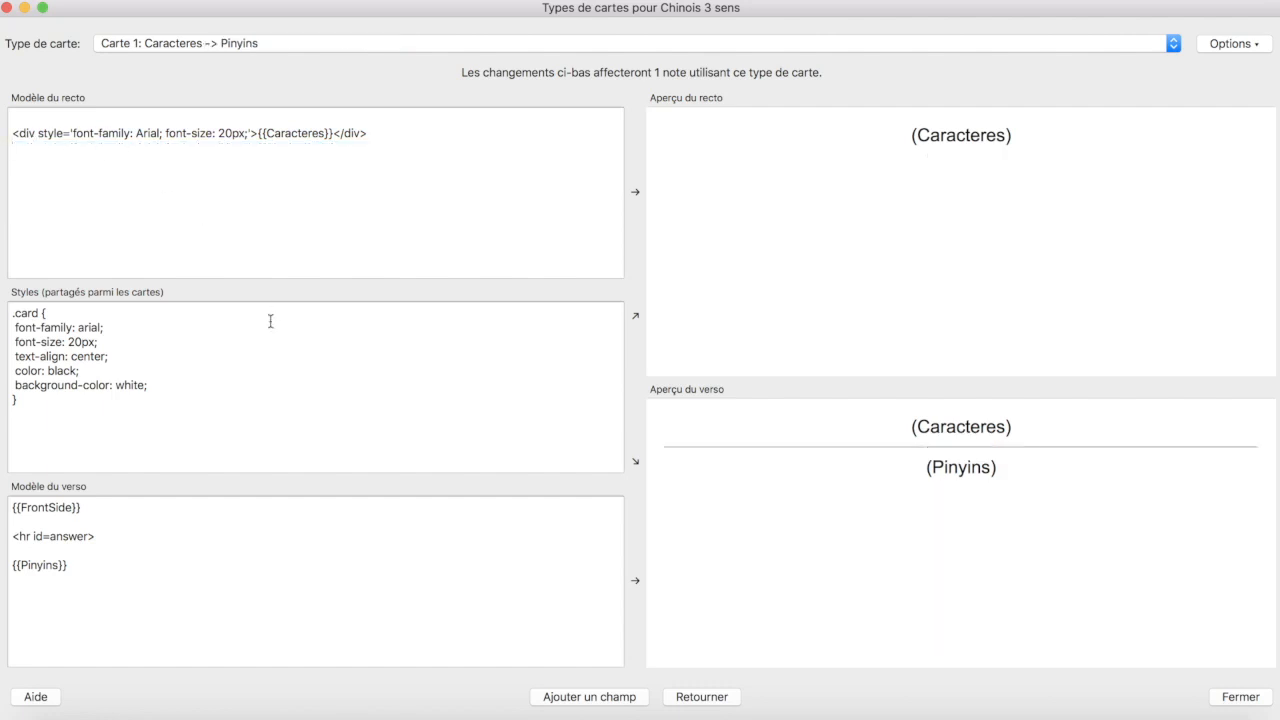
Step: Replace {{Pinyins}} in Carte 1's back template with the copied field lines and delete the Caracteres line there
{"action": "left_click_drag", "start_coordinate": [68, 566], "coordinate": [12, 567]}
{"action": "key", "text": "super+v"}
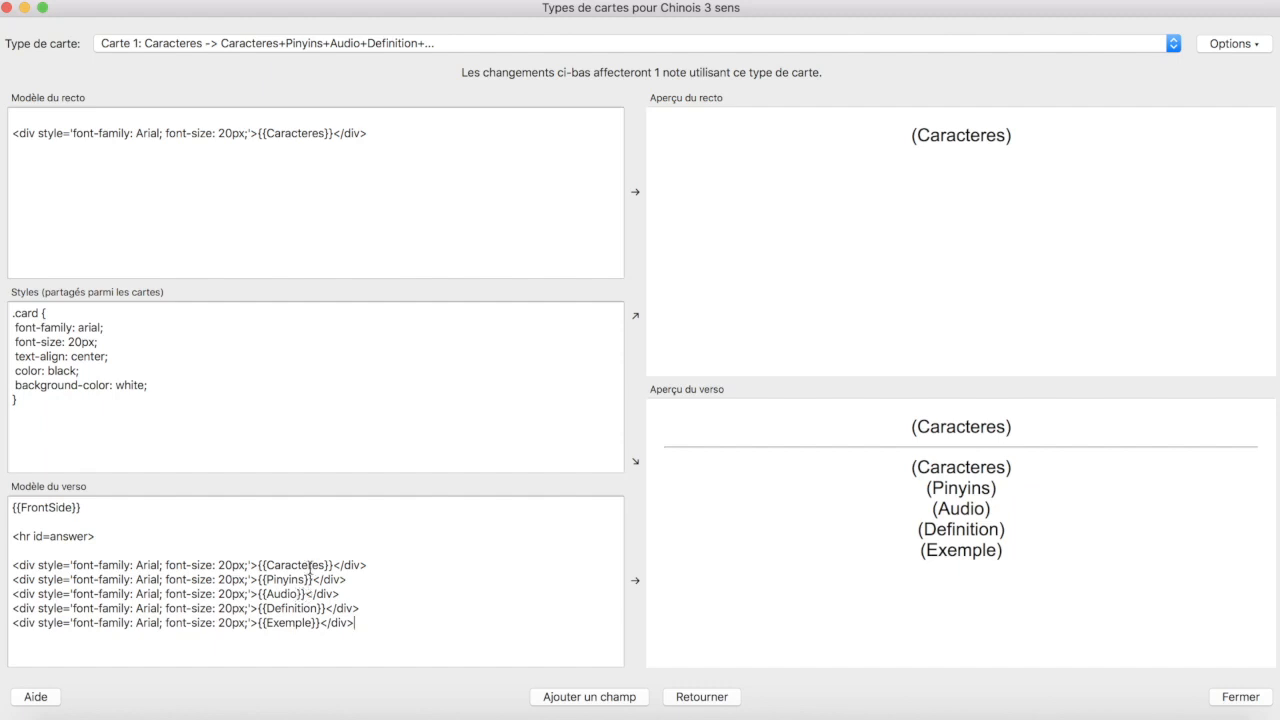
{"action": "left_click_drag", "start_coordinate": [384, 563], "coordinate": [4, 560]}
{"action": "key", "text": "BackSpace"}
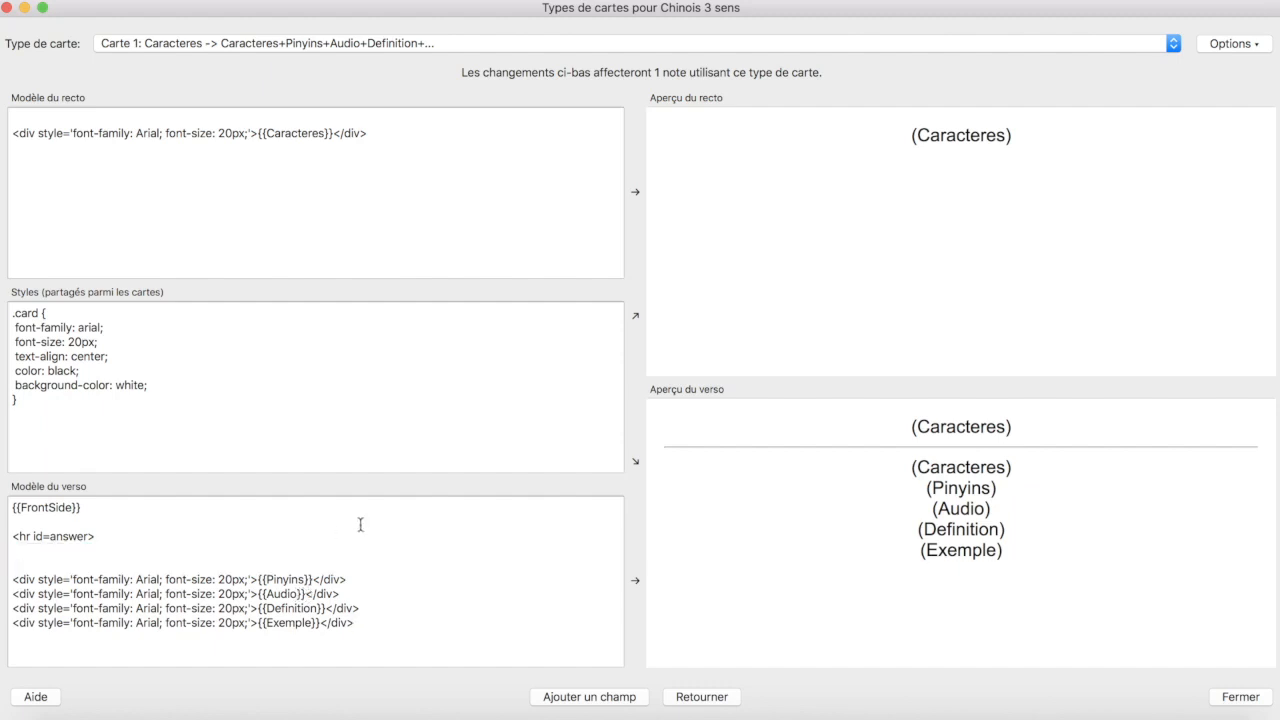
{"action": "key", "text": "BackSpace"}
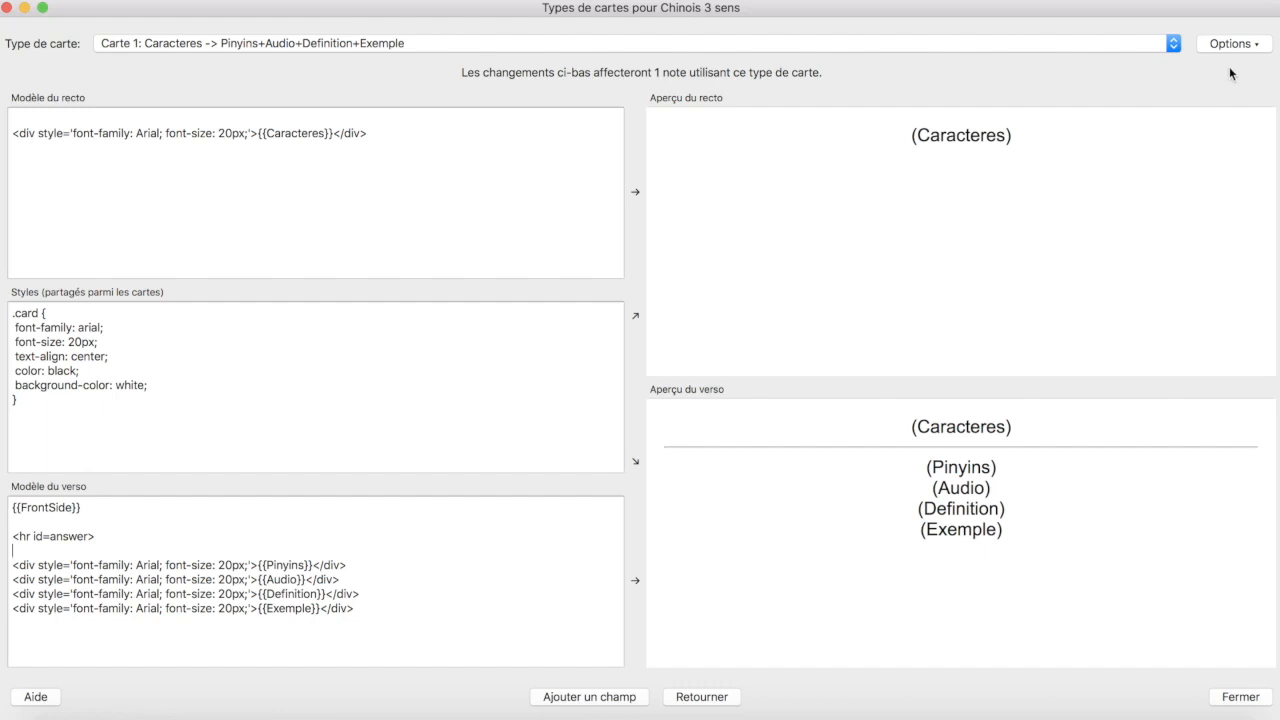
Step: Add a second card type to the Chinois 3 sens note type
{"action": "left_click", "coordinate": [1245, 44]}
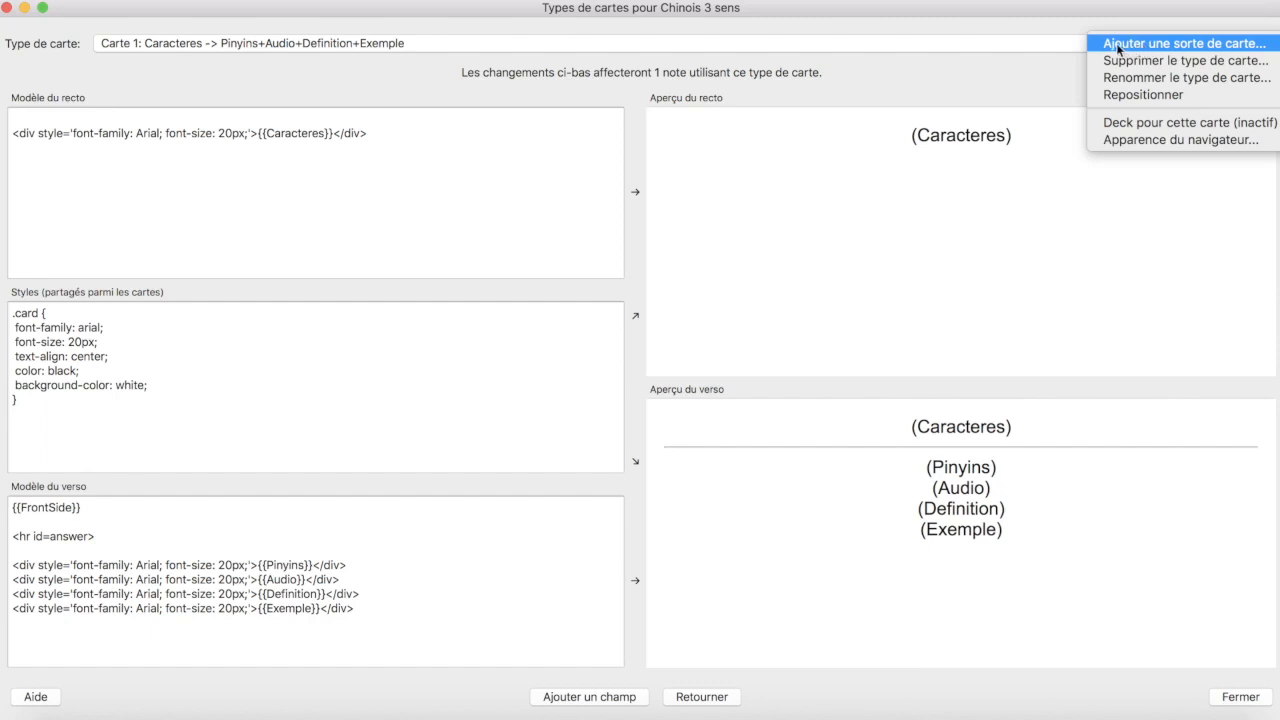
{"action": "left_click", "coordinate": [1205, 47]}
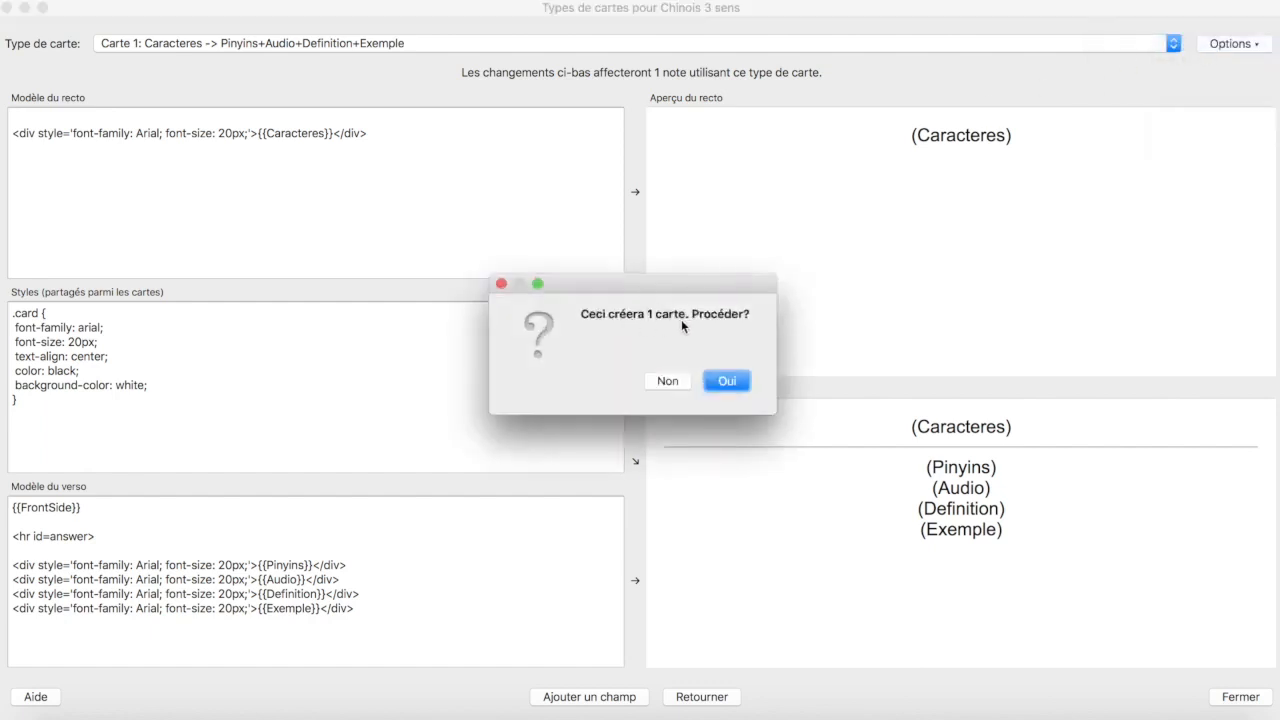
{"action": "left_click", "coordinate": [727, 381]}
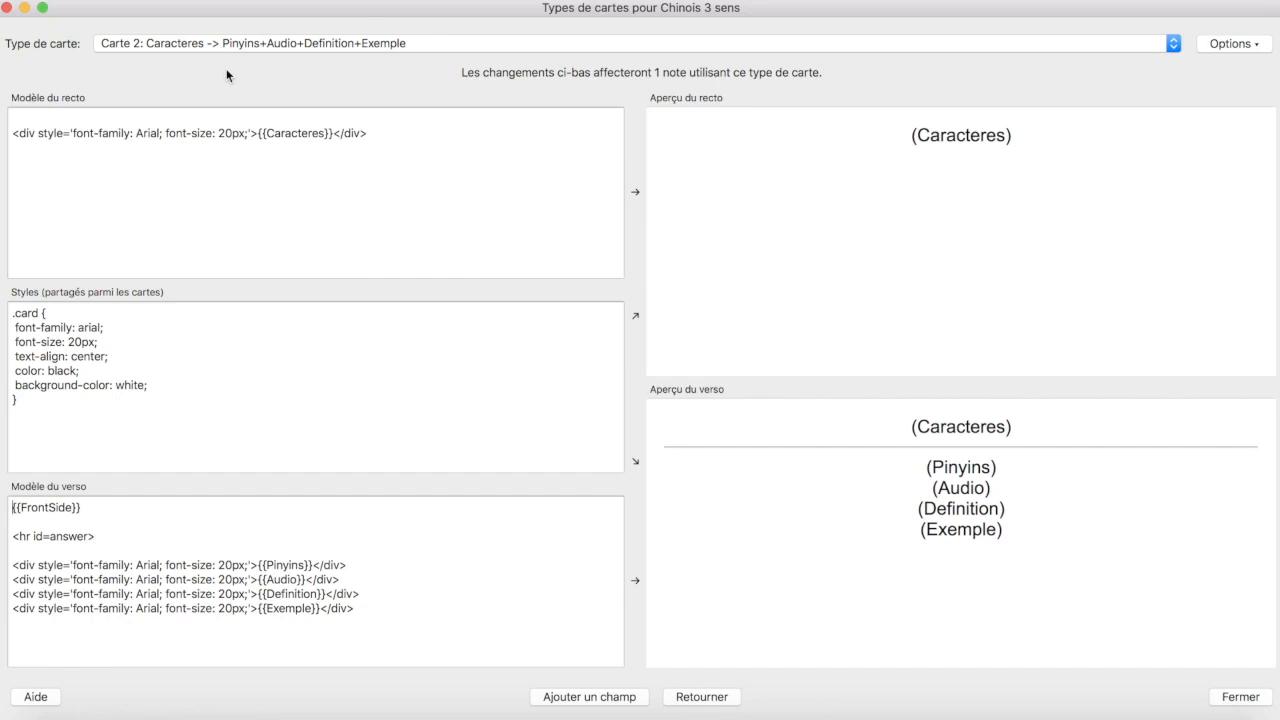
Step: Replace the Caracteres line in Carte 2's front template with the five copied field lines
{"action": "key", "text": "super+a"}
{"action": "triple_click", "coordinate": [216, 128]}
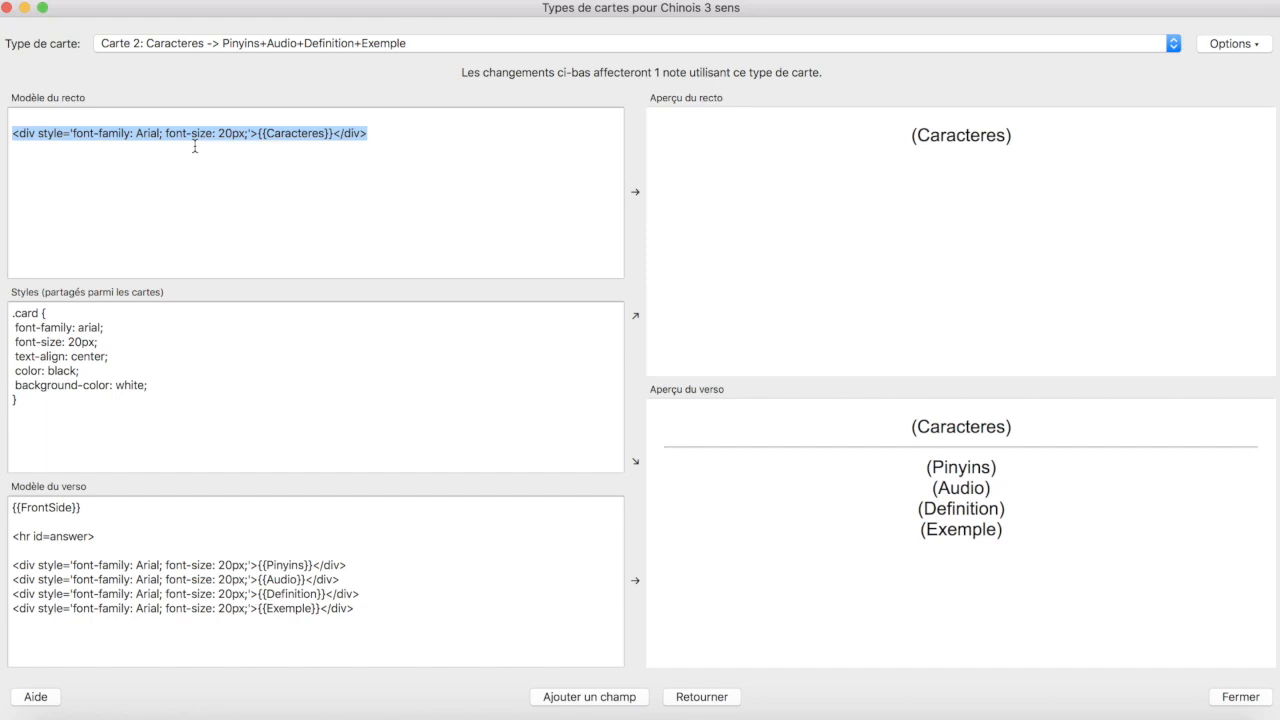
{"action": "key", "text": "BackSpace"}
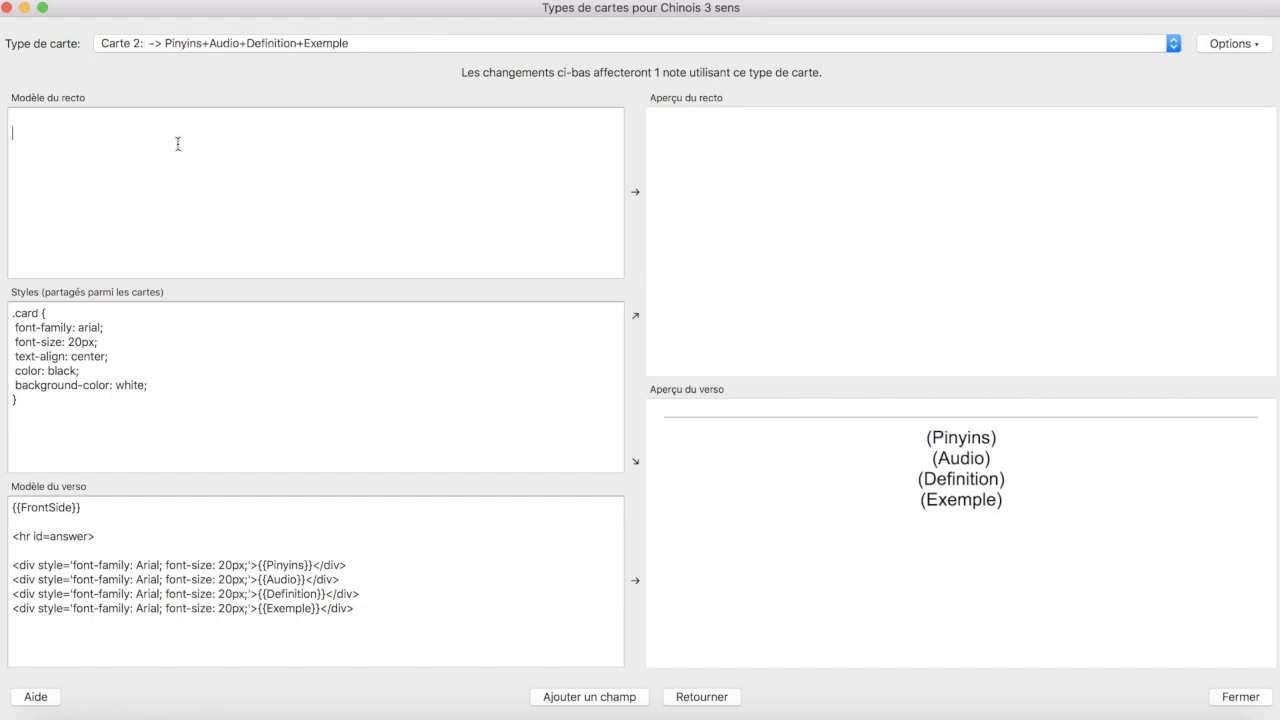
{"action": "right_click", "coordinate": [178, 144]}
{"action": "left_click", "coordinate": [220, 236]}
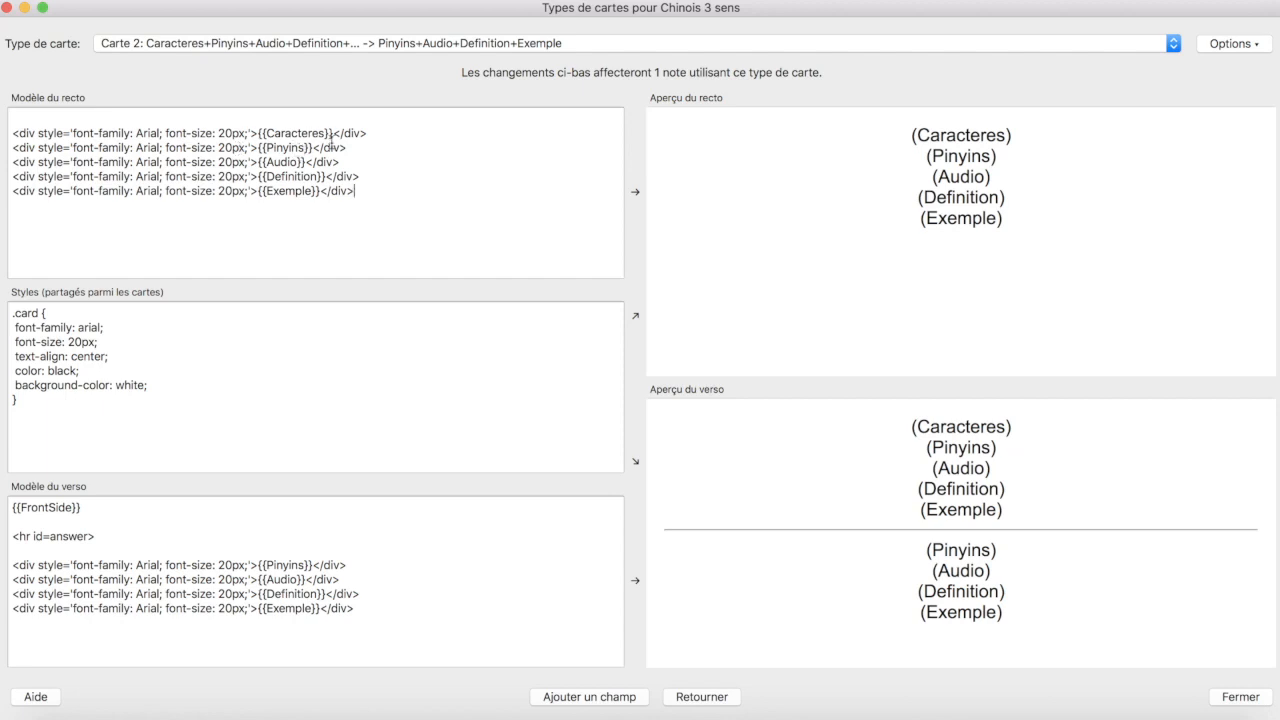
Step: Delete the Caracteres, Definition and Exemple lines from Carte 2's front template
{"action": "left_click_drag", "start_coordinate": [367, 133], "coordinate": [95, 138]}
{"action": "key", "text": "BackSpace"}
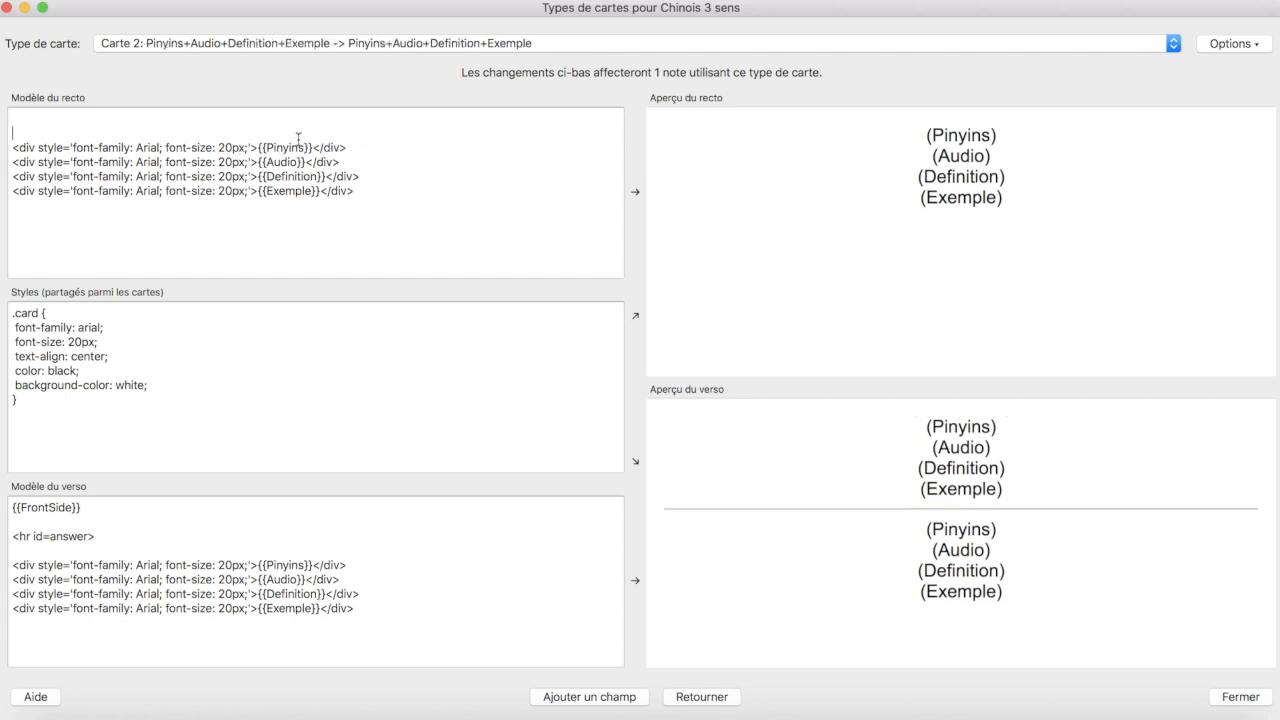
{"action": "left_click_drag", "start_coordinate": [356, 191], "coordinate": [8, 178]}
{"action": "key", "text": "BackSpace"}
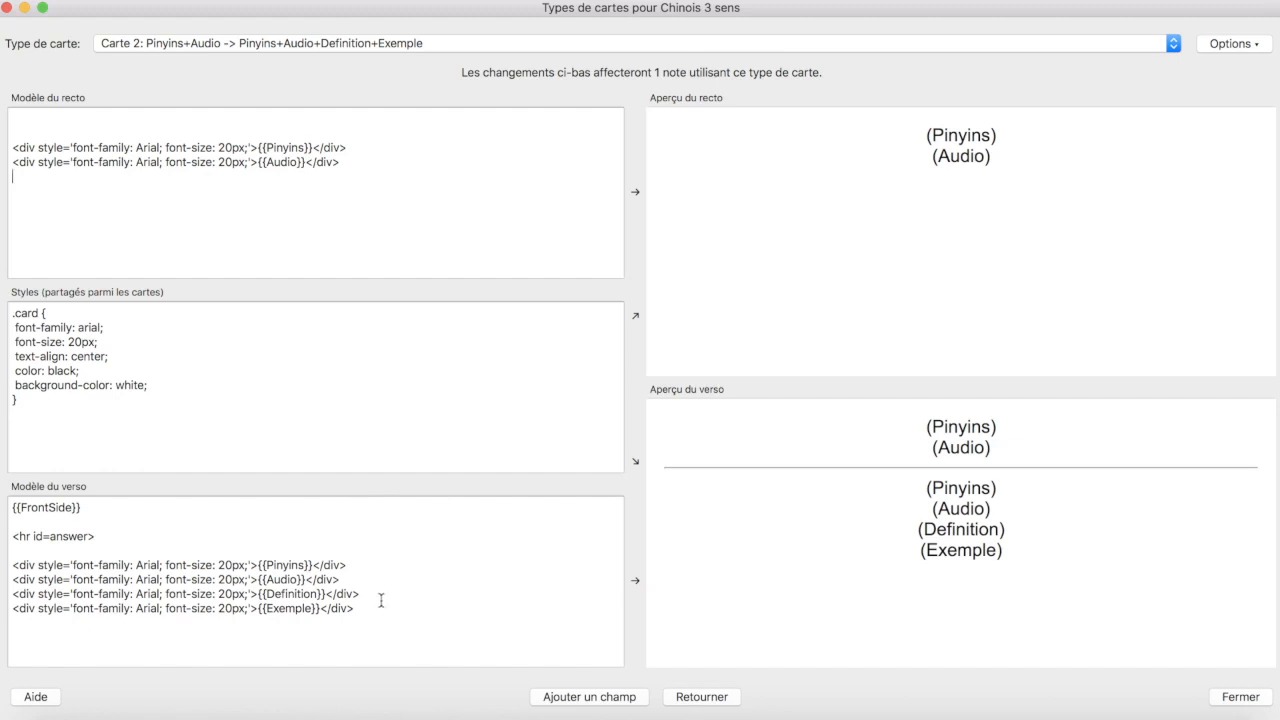
Step: Replace the field lines in Carte 2's back template with the copied ones and delete the Pinyins and Audio lines
{"action": "left_click_drag", "start_coordinate": [165, 568], "coordinate": [14, 563]}
{"action": "key", "text": "super+v"}
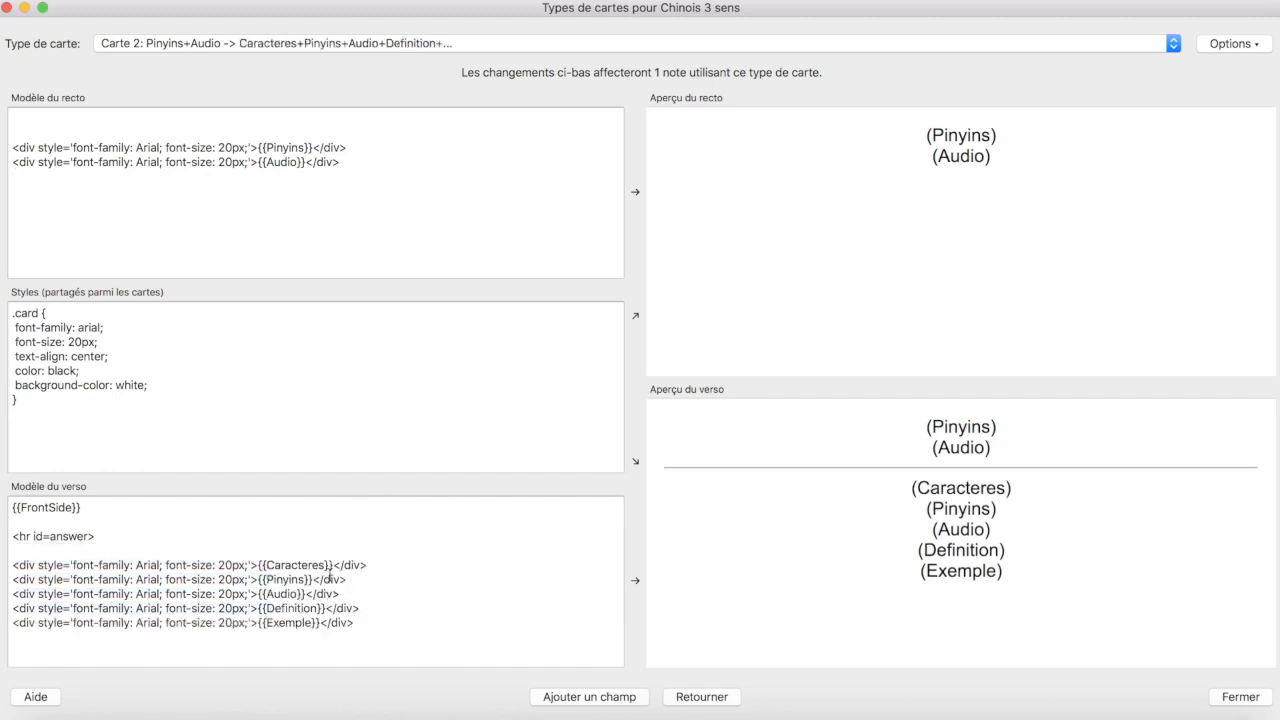
{"action": "left_click_drag", "start_coordinate": [350, 593], "coordinate": [12, 579]}
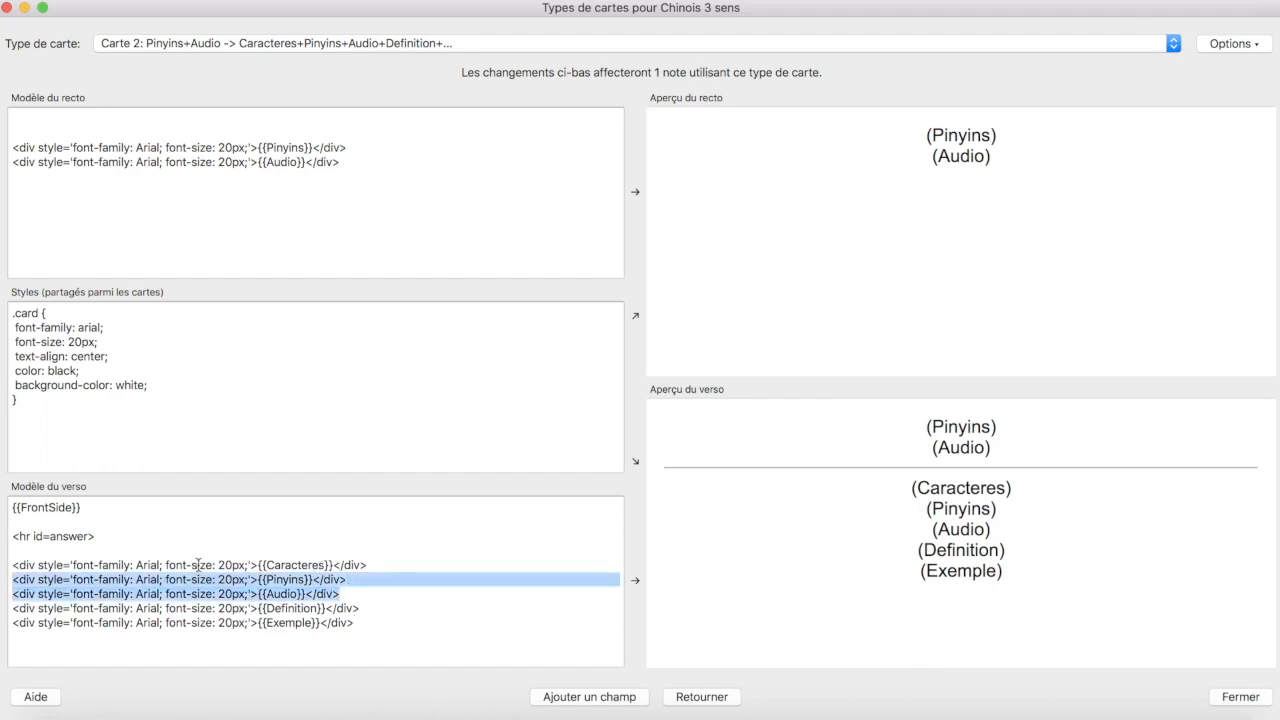
{"action": "key", "text": "BackSpace"}
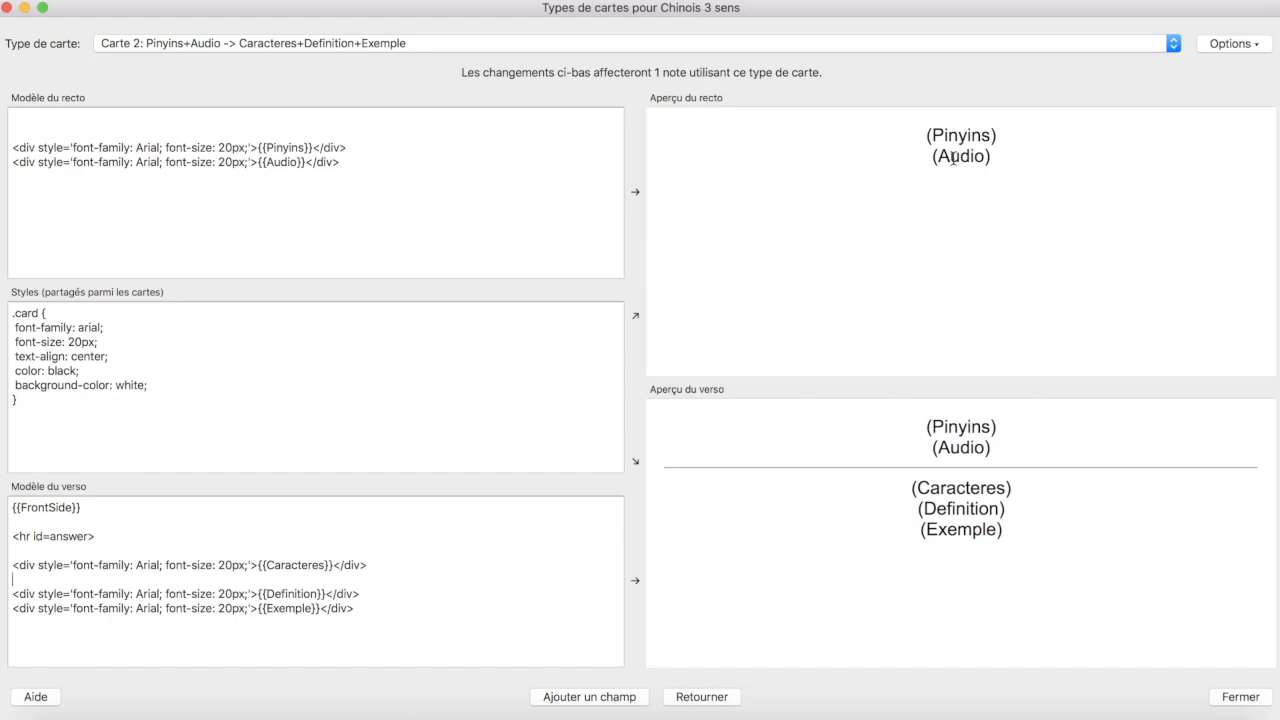
{"action": "left_click", "coordinate": [571, 187]}
{"action": "left_click", "coordinate": [570, 186]}
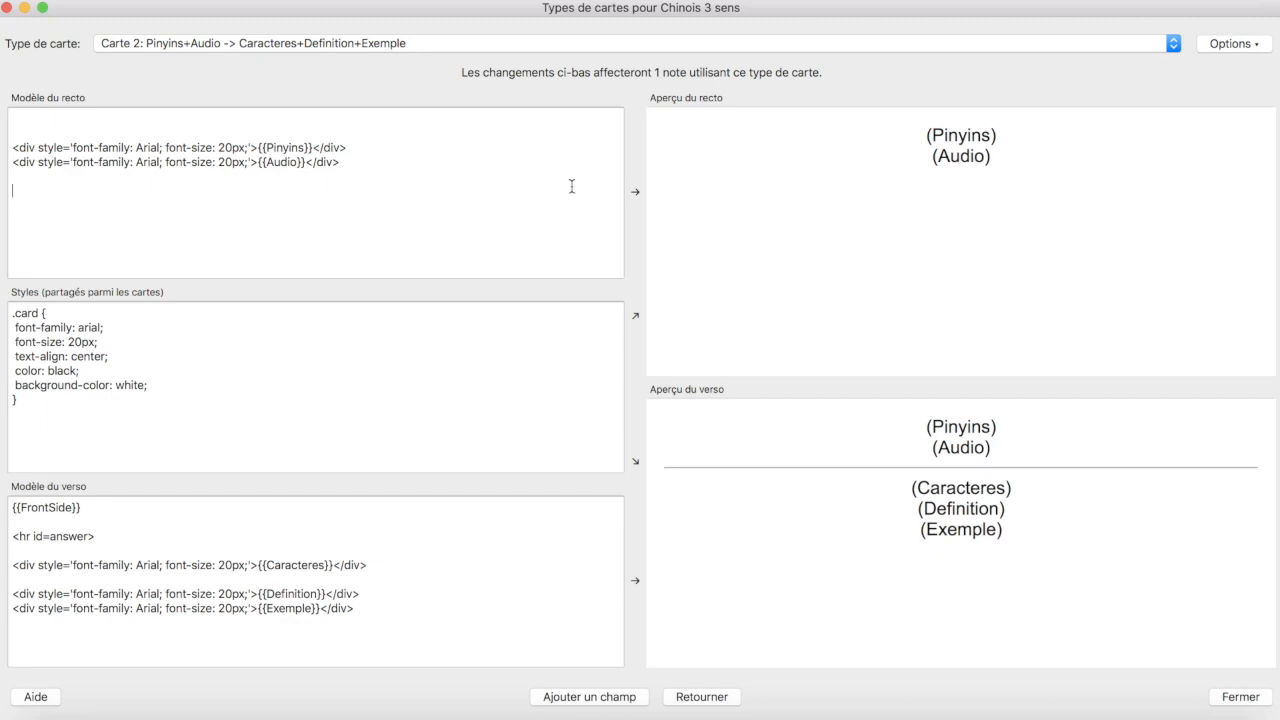
Step: Add a third card type to the Chinois 3 sens note type and accept the creation of its card
{"action": "left_click", "coordinate": [1238, 46]}
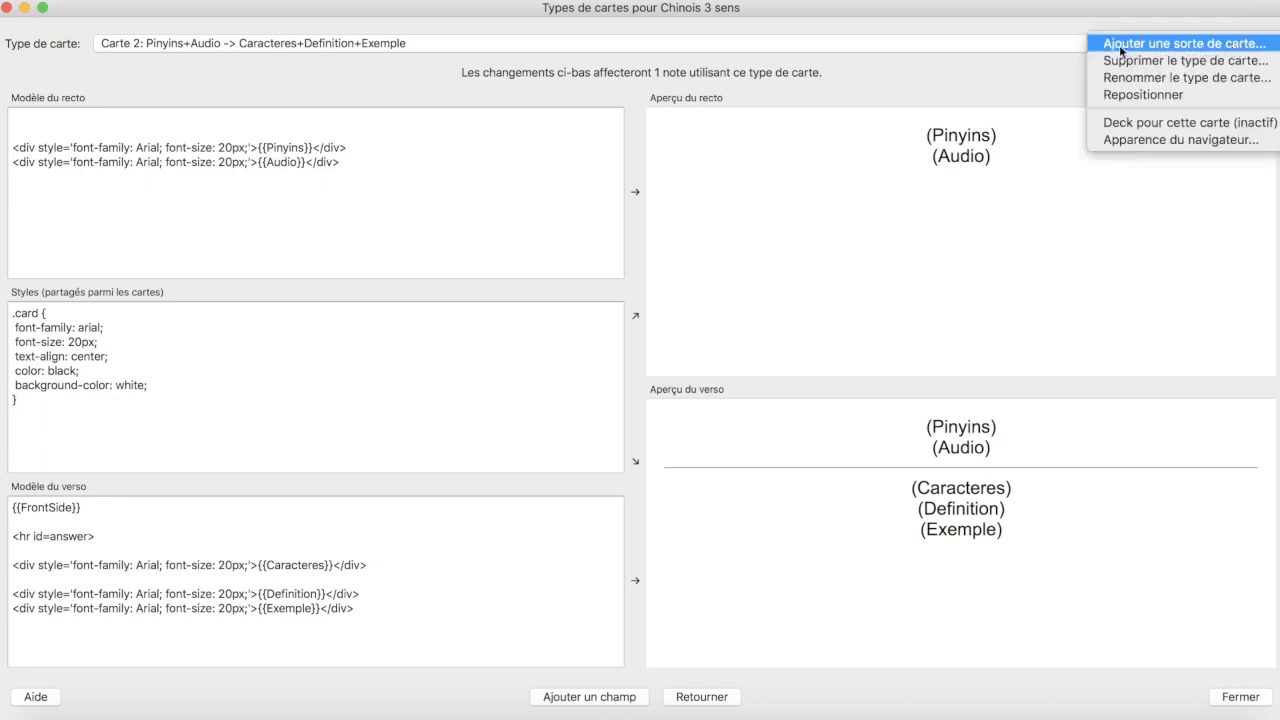
{"action": "left_click", "coordinate": [1193, 46]}
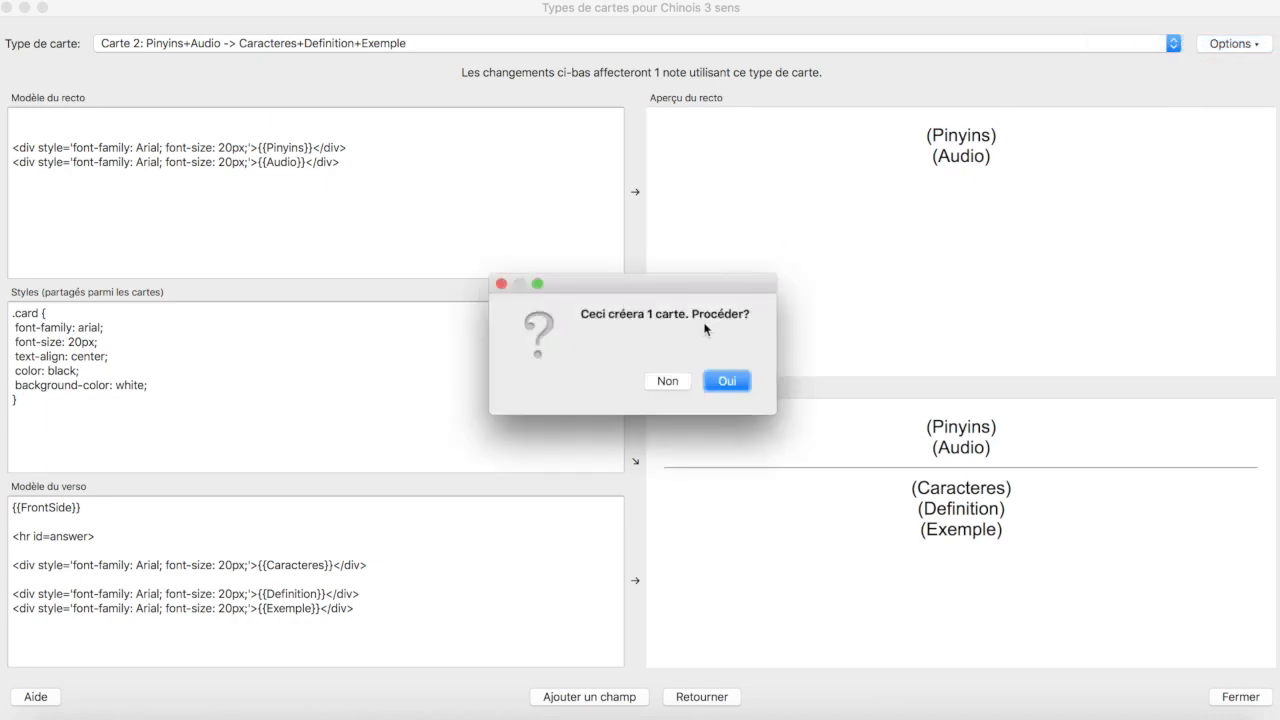
{"action": "left_click", "coordinate": [725, 381]}
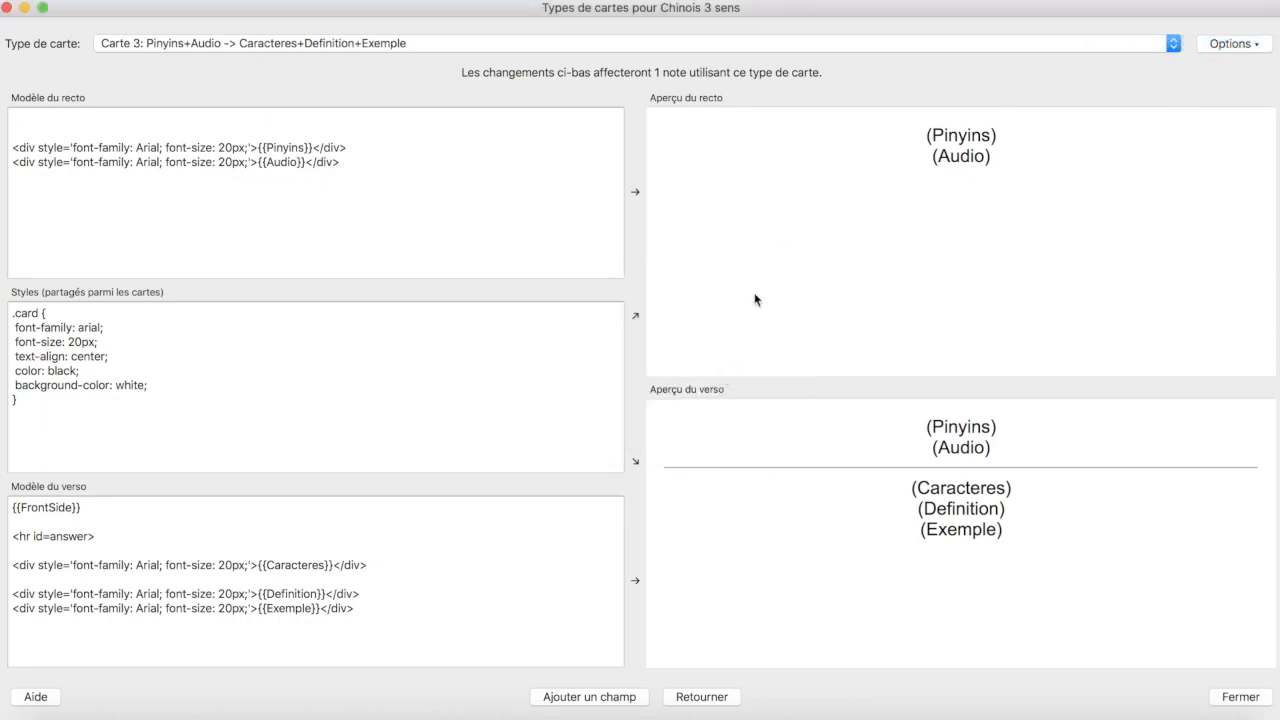
Step: Replace the field lines in Carte 3's front template with the five copied ones and delete all except the Definition line
{"action": "left_click_drag", "start_coordinate": [340, 162], "coordinate": [12, 148]}
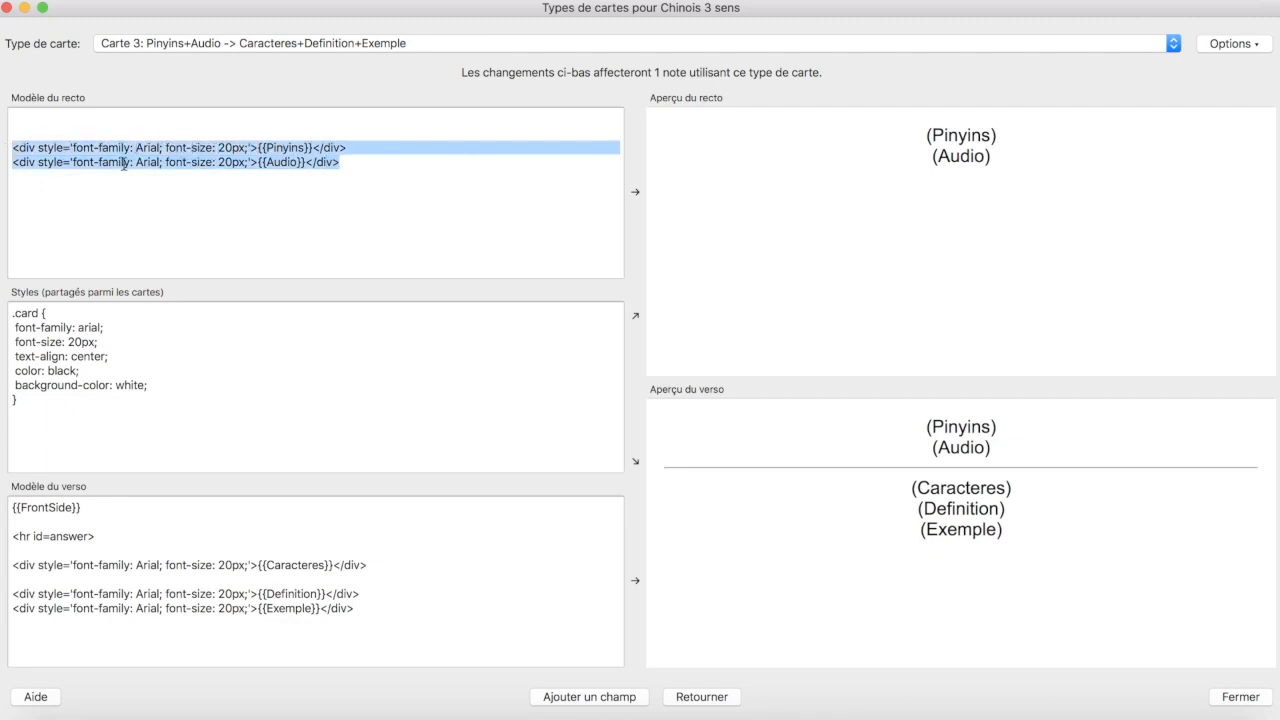
{"action": "type", "text": "<div style='font-family: Arial; font-size: 20px;'>{{Caracteres}}</div> <div style='font-family: Arial; font-size: 20px;'>{{Pinyins}}</div> <div style='font-family: Arial; font-size: 20px;'>{{Audio}}</div> <div style='font-family: Arial; font-size: 20px;'>{{Definition}}</div> <div style='font-family: Arial; font-size: 20px;'>{{Exemple}}</div>"}
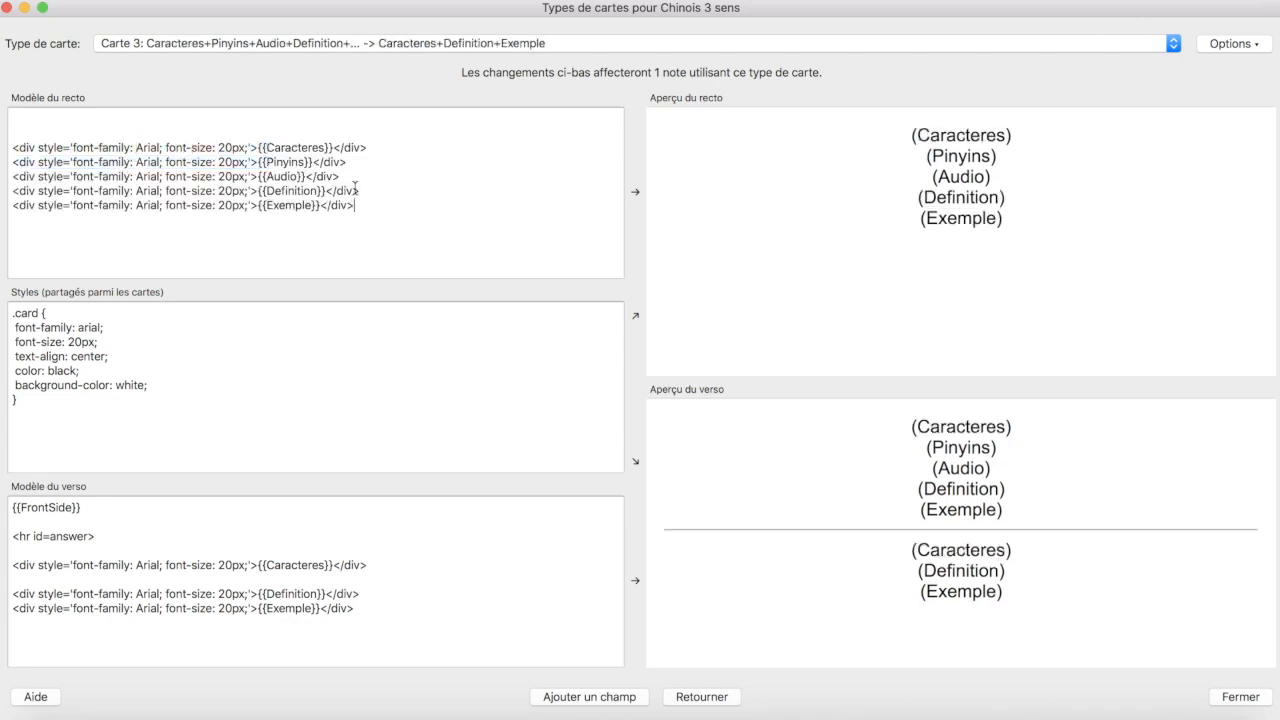
{"action": "left_click_drag", "start_coordinate": [340, 176], "coordinate": [12, 147]}
{"action": "key", "text": "BackSpace"}
{"action": "key", "text": "BackSpace"}
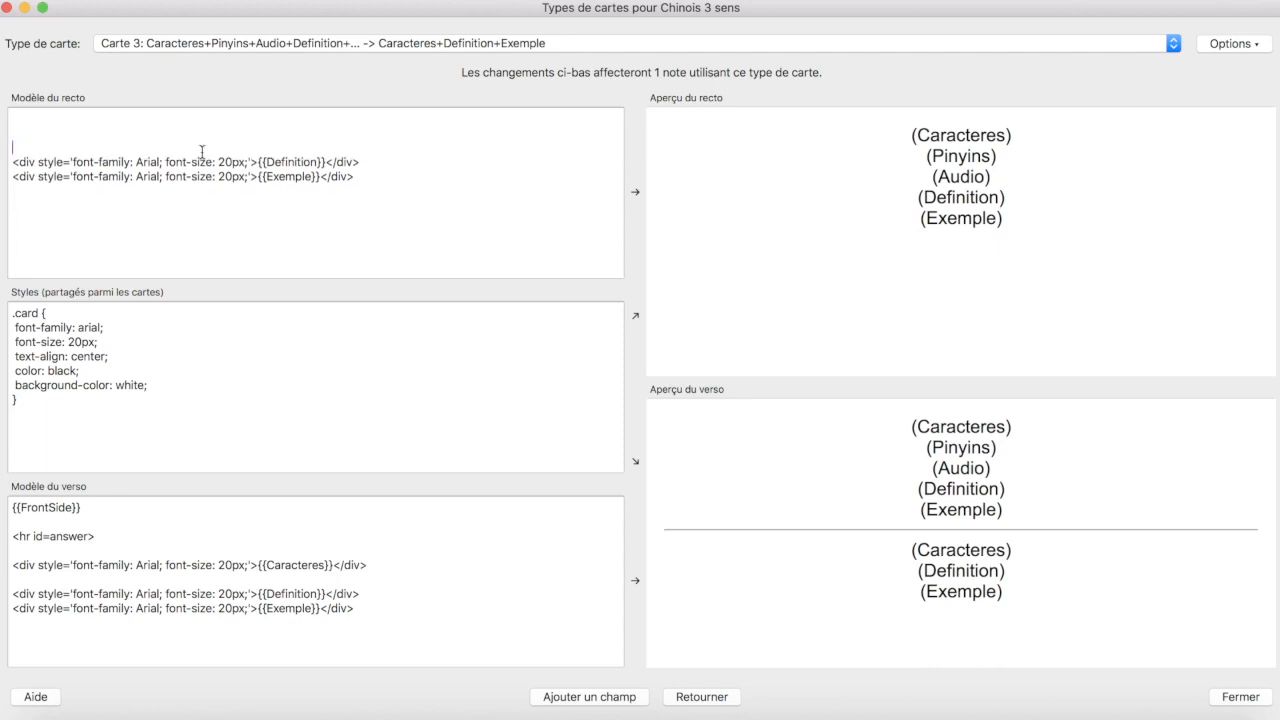
{"action": "left_click_drag", "start_coordinate": [367, 160], "coordinate": [10, 166]}
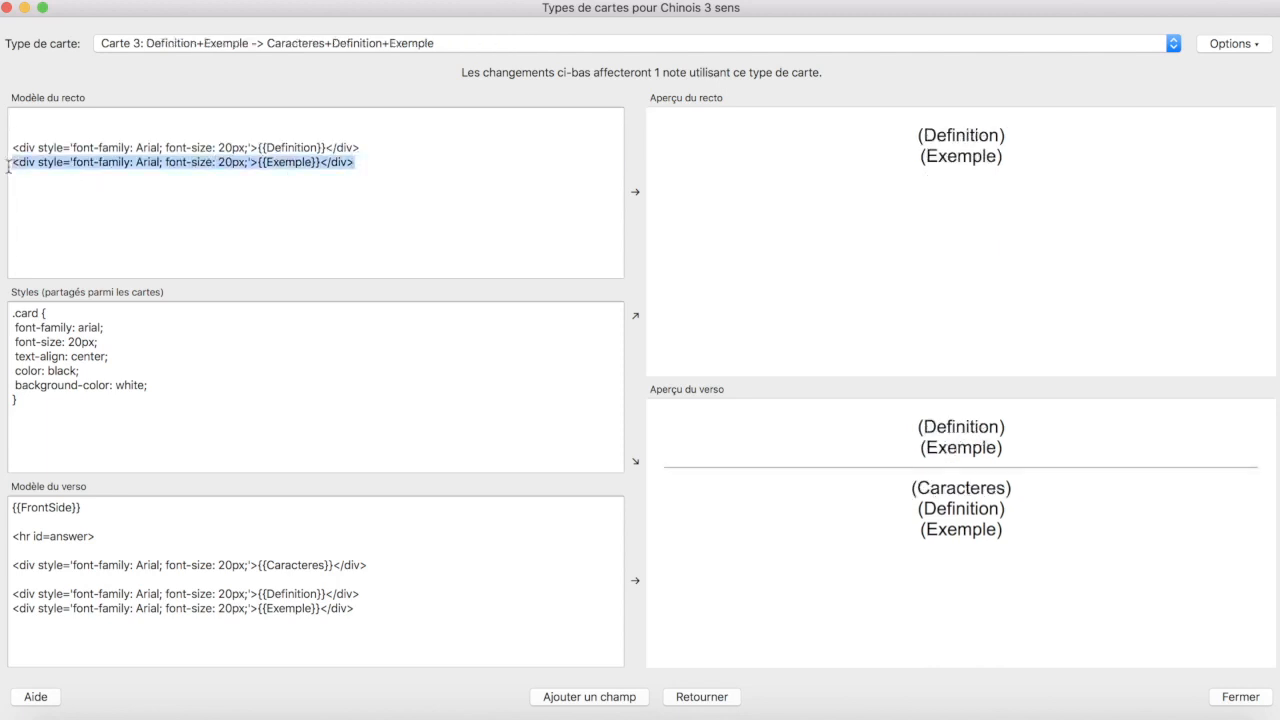
{"action": "key", "text": "BackSpace"}
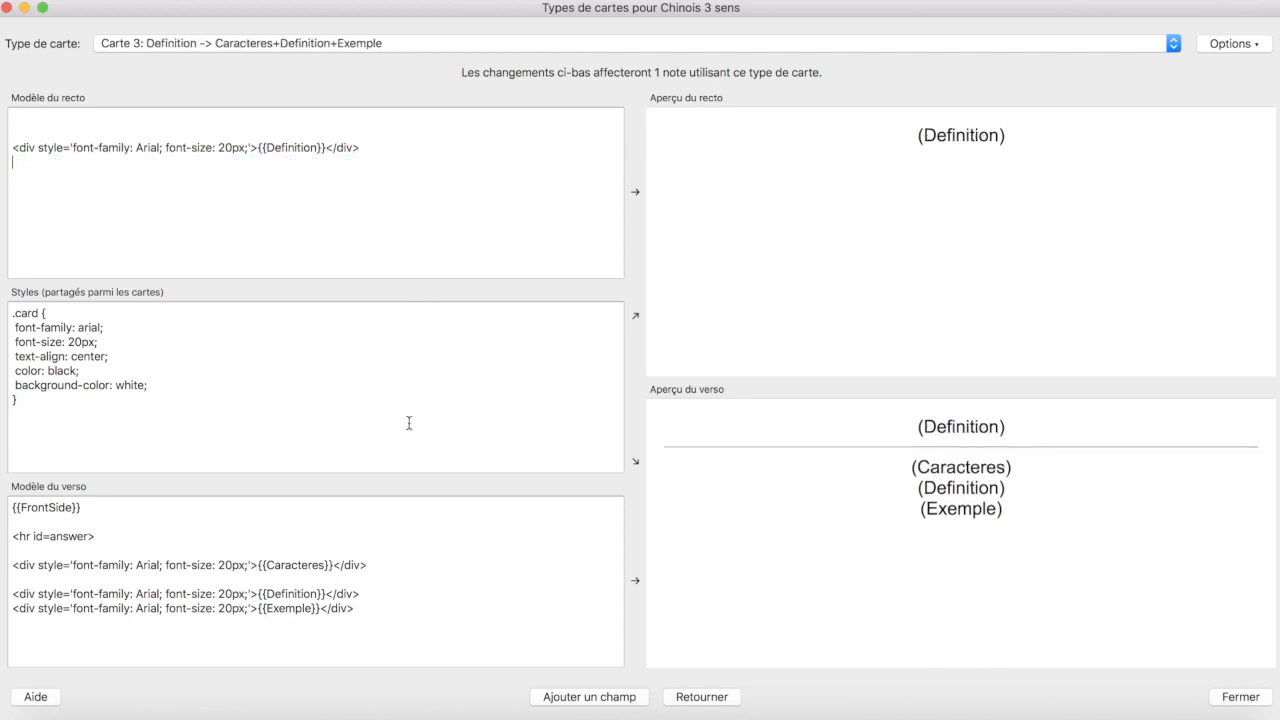
Step: Replace the field lines in Carte 3's back template with the five copied ones and delete the Definition line
{"action": "left_click_drag", "start_coordinate": [362, 608], "coordinate": [5, 564]}
{"action": "type", "text": "<div style='font-family: Arial; font-size: 20px;'>{{Caracteres}}</div> <div style='font-family: Arial; font-size: 20px;'>{{Pinyins}}</div> <div style='font-family: Arial; font-size: 20px;'>{{Audio}}</div> <div style='font-family: Arial; font-size: 20px;'>{{Definition}}</div> <div style='font-family: Arial; font-size: 20px;'>{{Exemple}}</div>"}
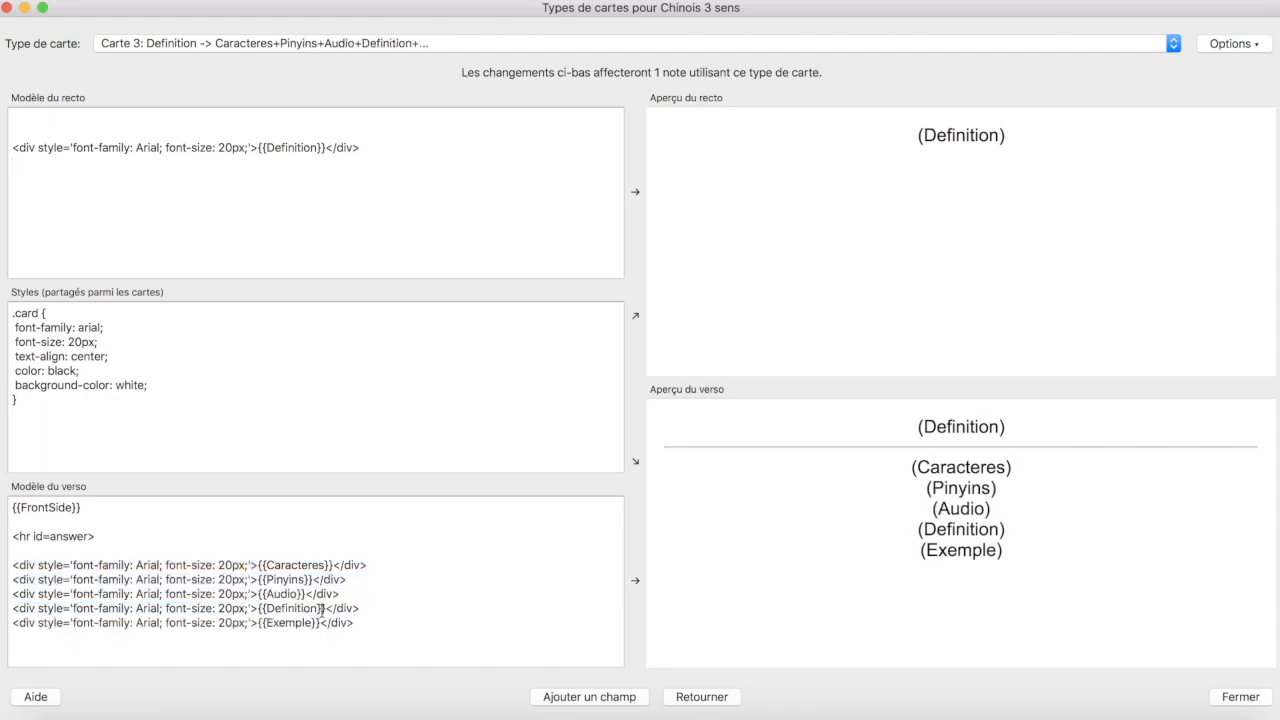
{"action": "left_click_drag", "start_coordinate": [358, 608], "coordinate": [10, 606]}
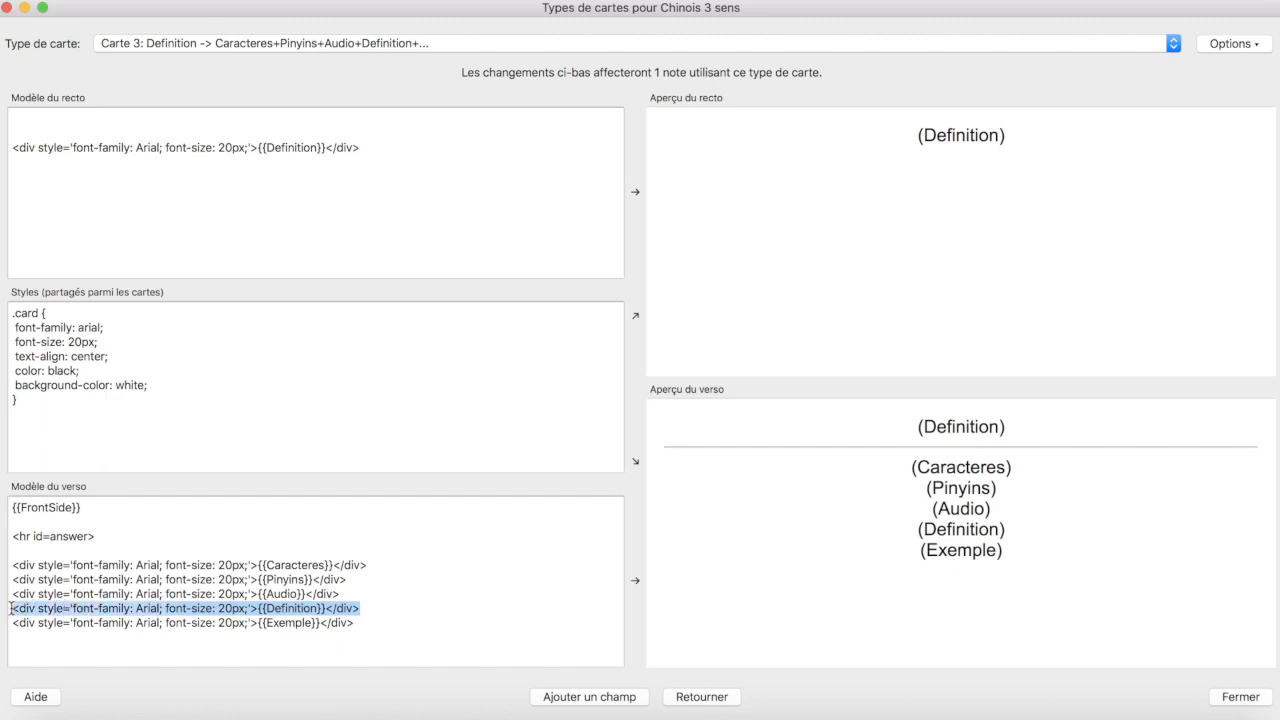
{"action": "key", "text": "BackSpace"}
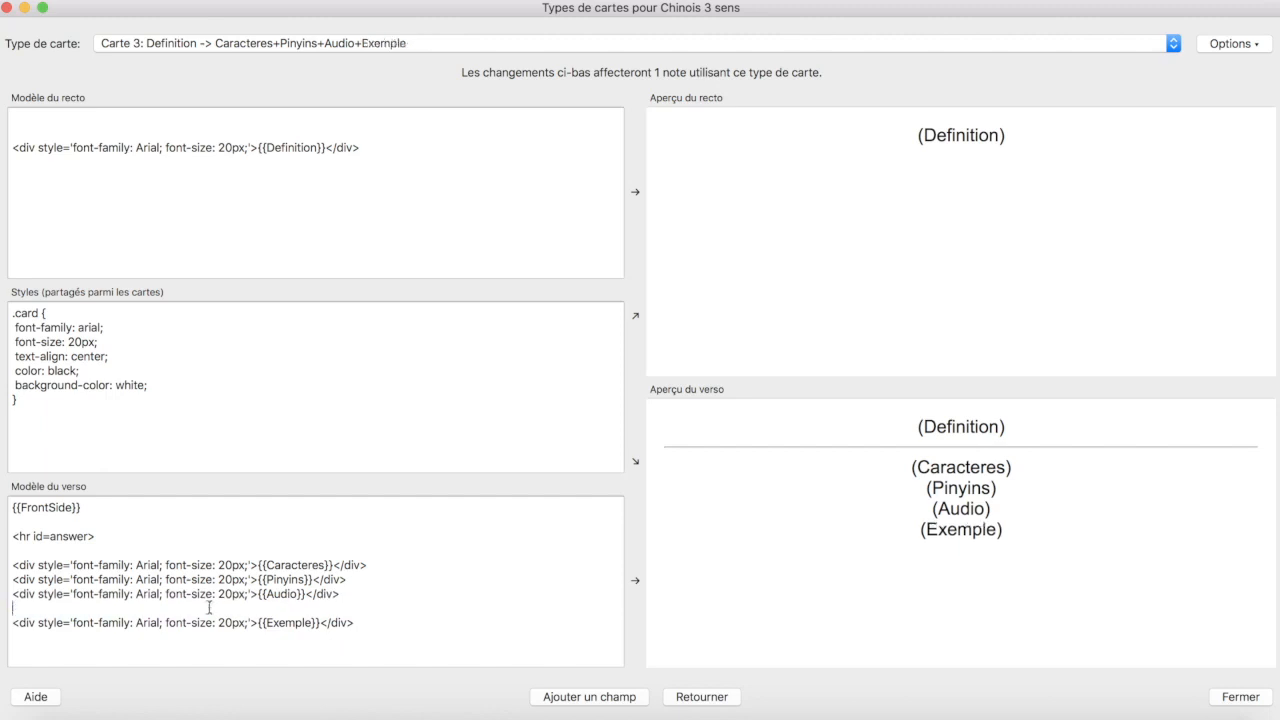
{"action": "key", "text": "BackSpace"}
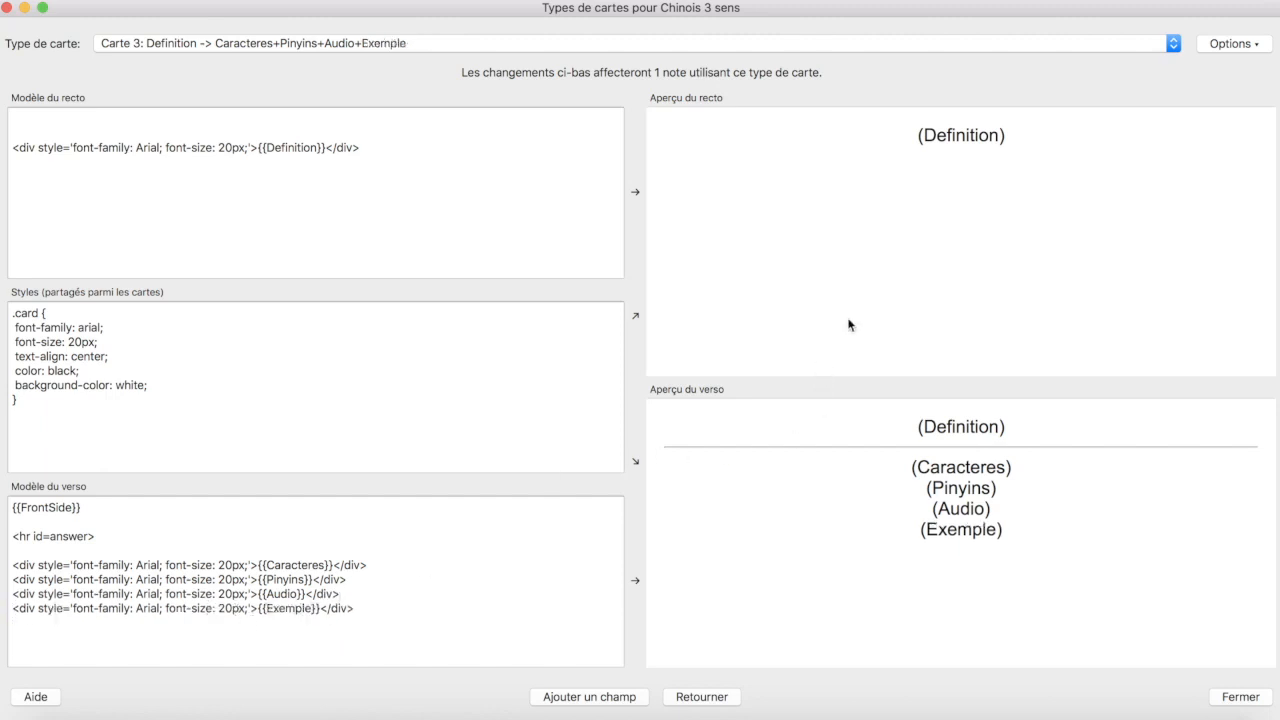
Step: Check the list of card types, keep Carte 3 selected, and close the card types window
{"action": "left_click", "coordinate": [946, 46]}
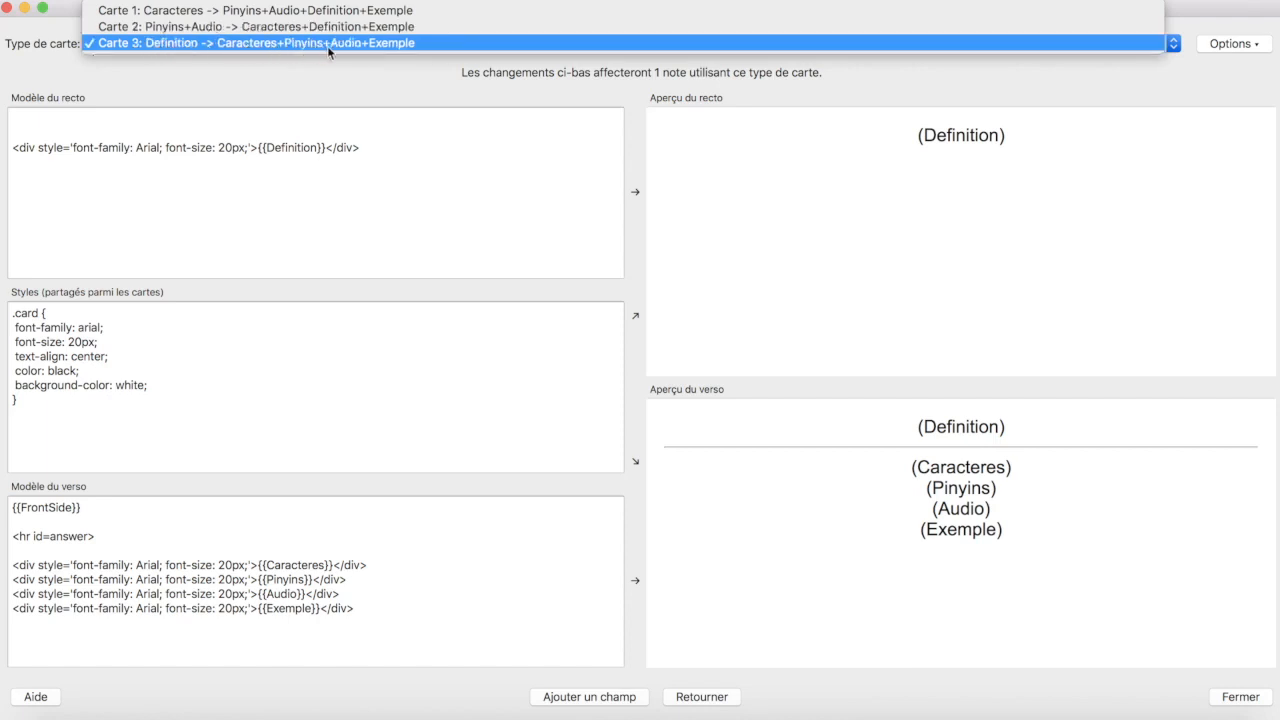
{"action": "left_click", "coordinate": [395, 47]}
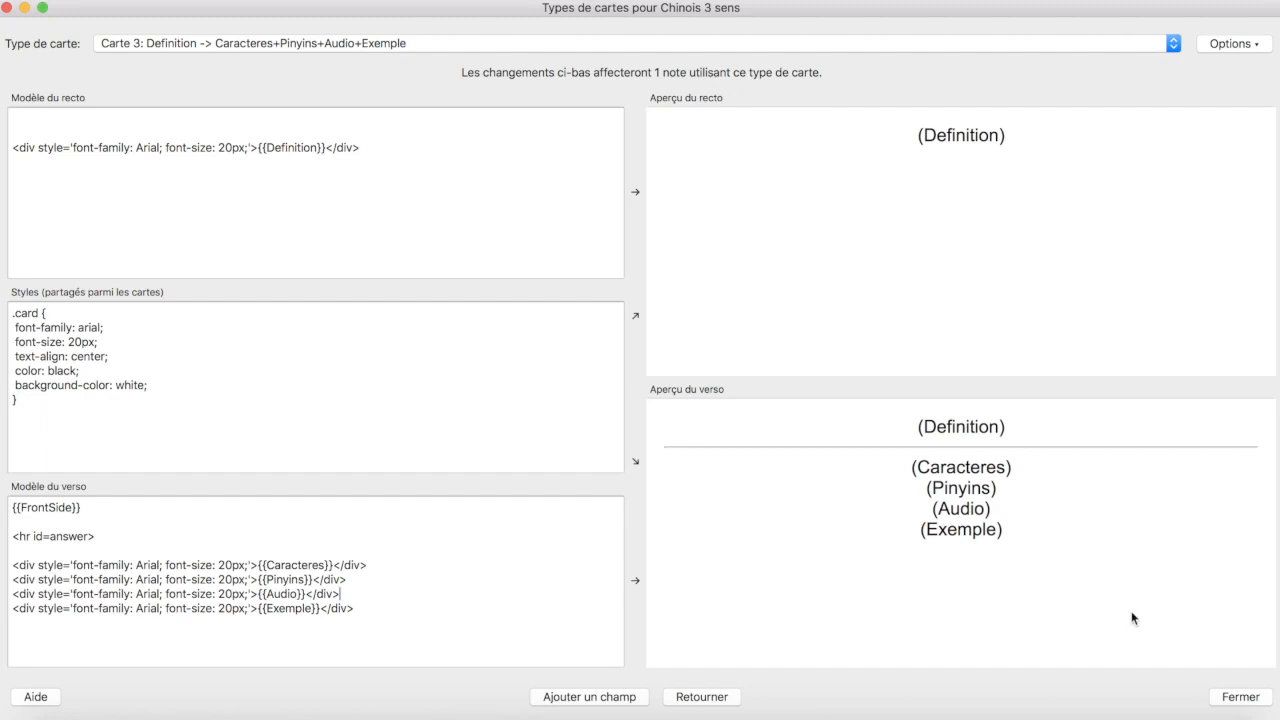
{"action": "left_click", "coordinate": [1233, 698]}
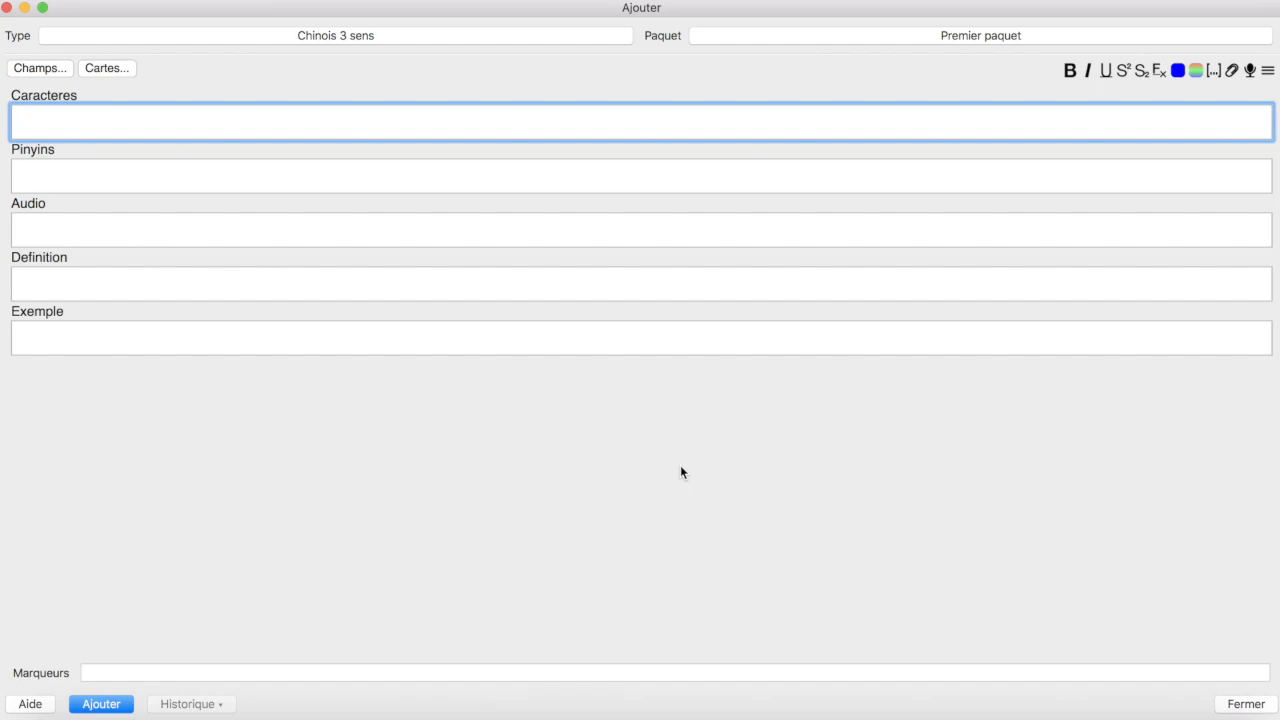
Step: Enter 你好 in the new note's Caracteres field
{"action": "type", "text": "nih"}
{"action": "key", "text": "BackSpace"}
{"action": "key", "text": "BackSpace"}
{"action": "type", "text": "ihao"}
{"action": "key", "text": "space"}
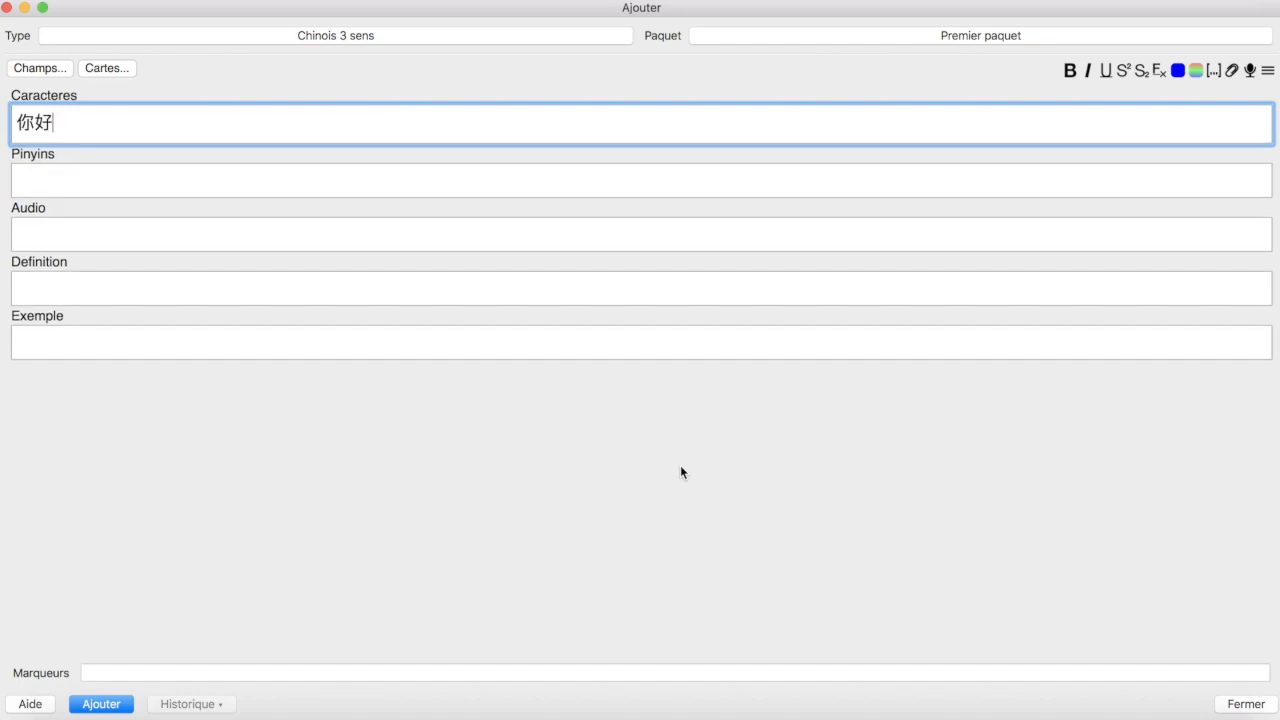
Step: Fill the note's Pinyins field with nǐ hǎo, removing the numbered-tone version ni3 hao3
{"action": "left_click", "coordinate": [351, 171]}
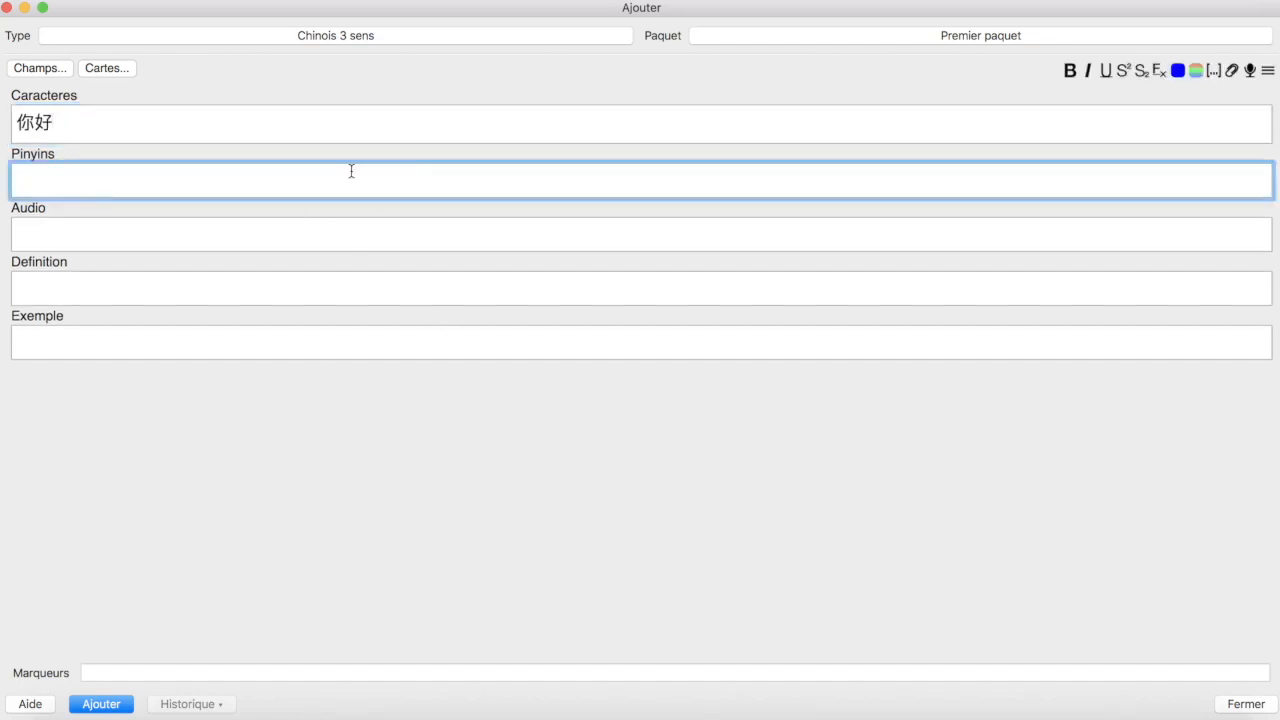
{"action": "type", "text": "ni3 hao3. nǐ"}
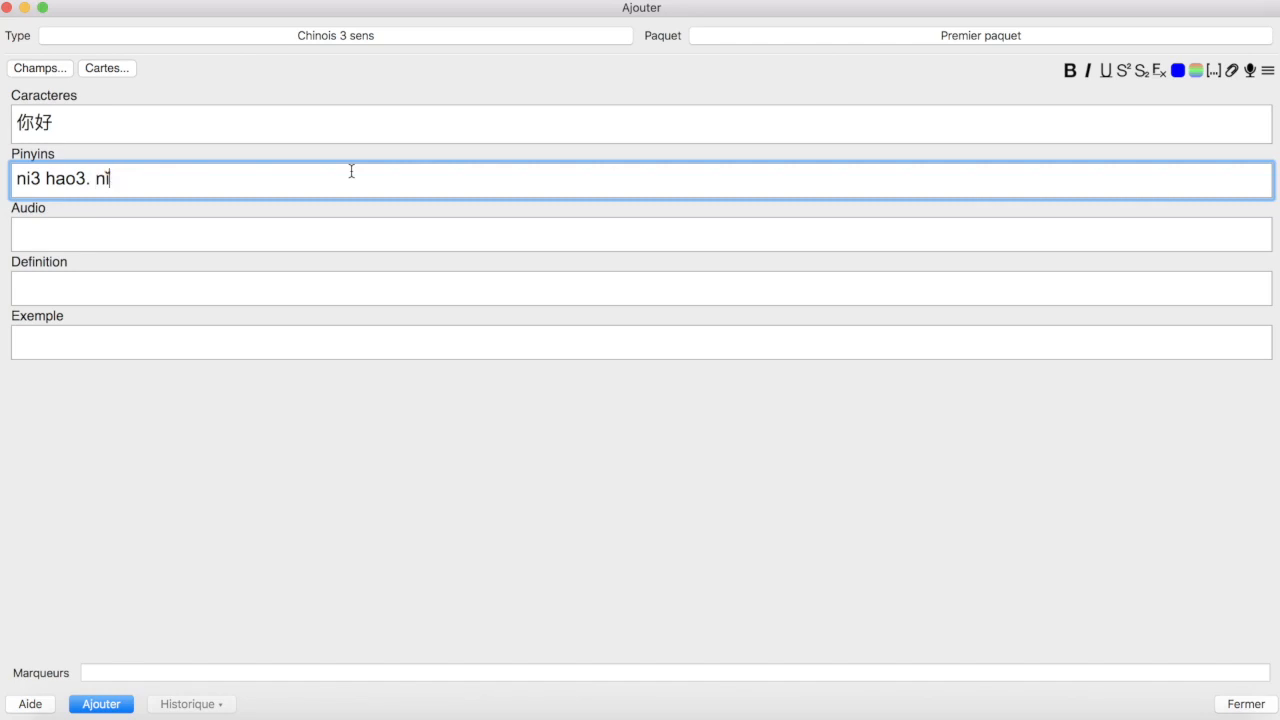
{"action": "type", "text": " hǎo"}
{"action": "mouse_move", "coordinate": [96, 181]}
{"action": "left_mouse_down"}
{"action": "mouse_move", "coordinate": [40, 190]}
{"action": "mouse_move", "coordinate": [85, 179]}
{"action": "left_mouse_up"}
{"action": "key", "text": "alt+shift+Left"}
{"action": "key", "text": "alt+shift+Left"}
{"action": "key", "text": "BackSpace"}
Step: Select the note's Audio field, switch to Firefox and open the English-Chinese dictionary on ChinesePod
{"action": "left_click", "coordinate": [134, 222]}
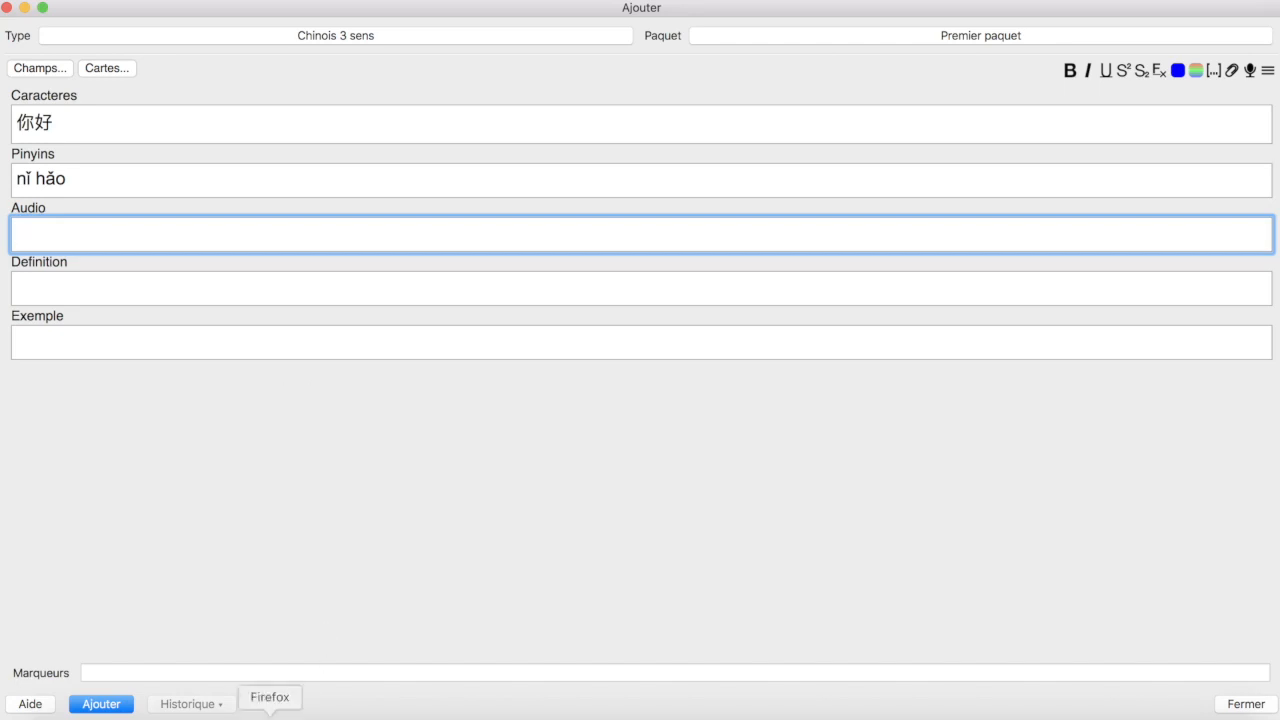
{"action": "left_click", "coordinate": [270, 716]}
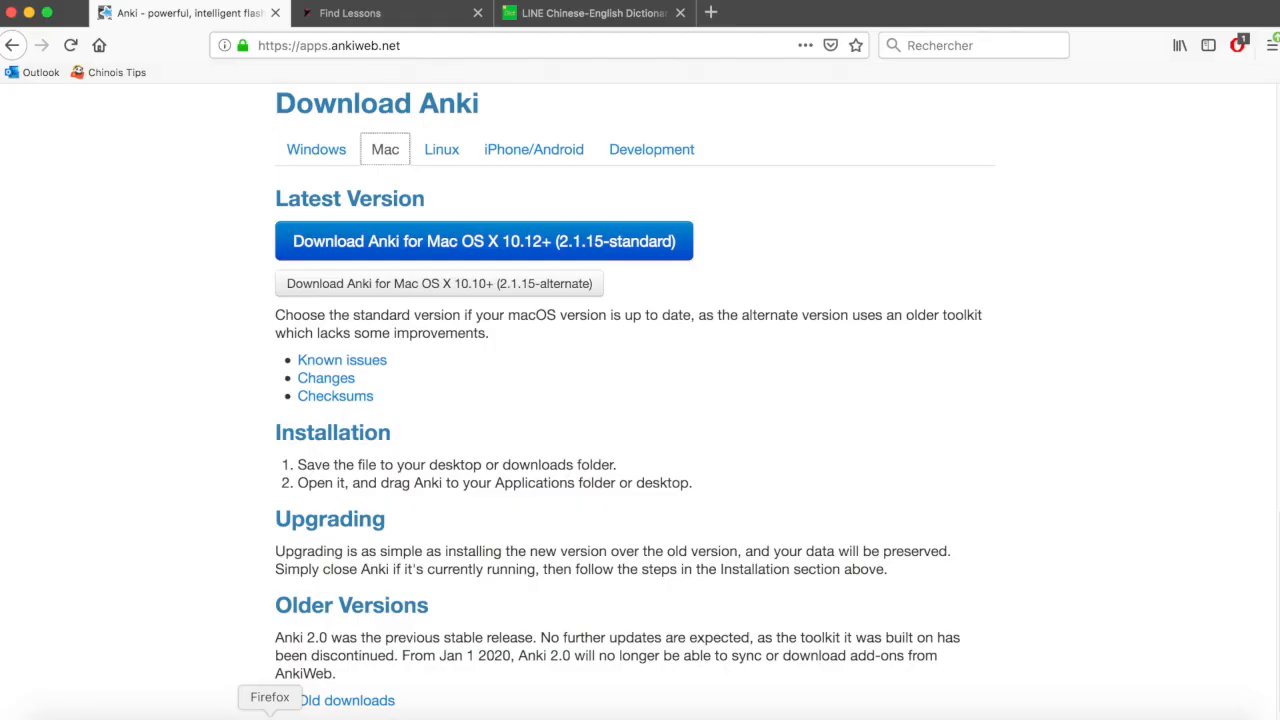
{"action": "left_click", "coordinate": [360, 13]}
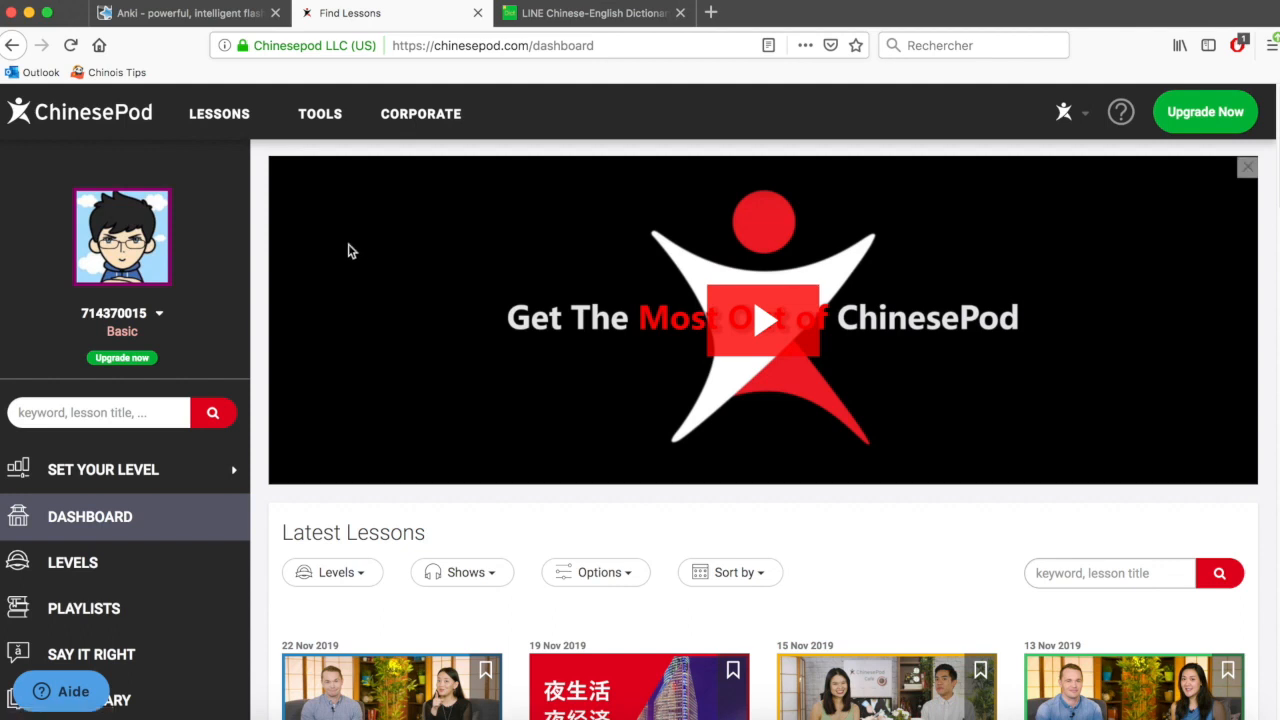
{"action": "mouse_move", "coordinate": [312, 122]}
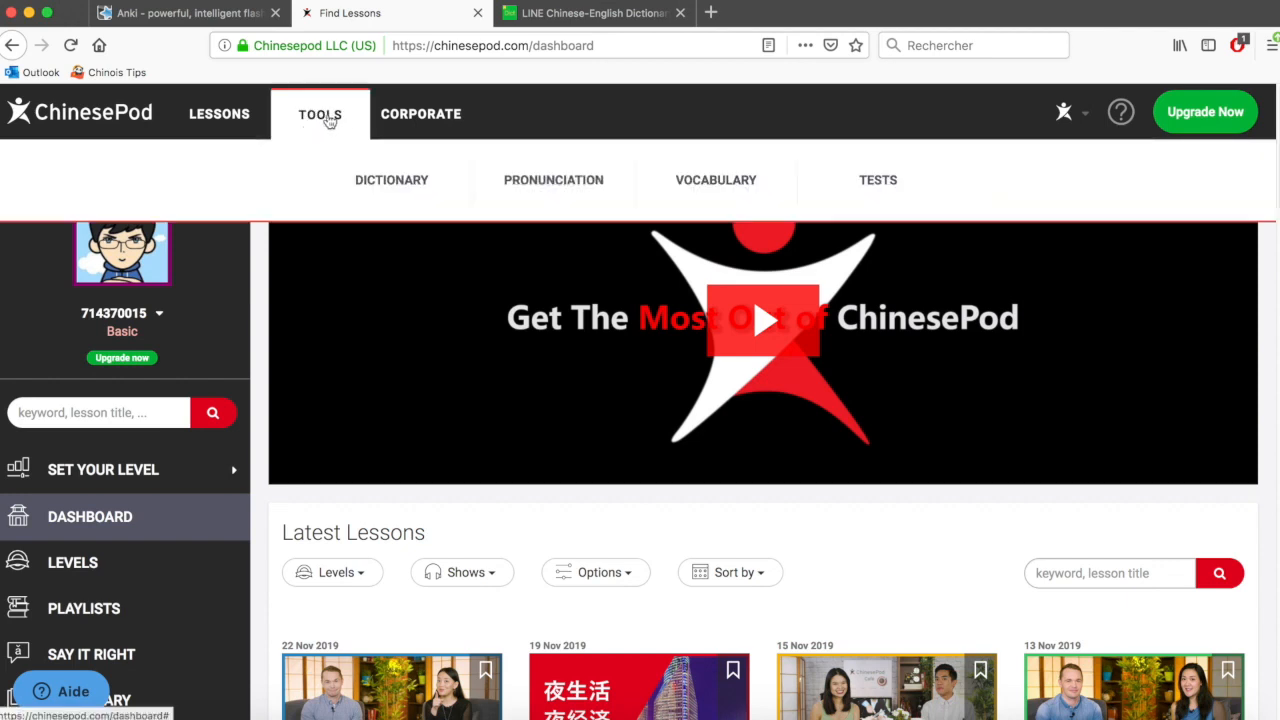
{"action": "left_click", "coordinate": [398, 188]}
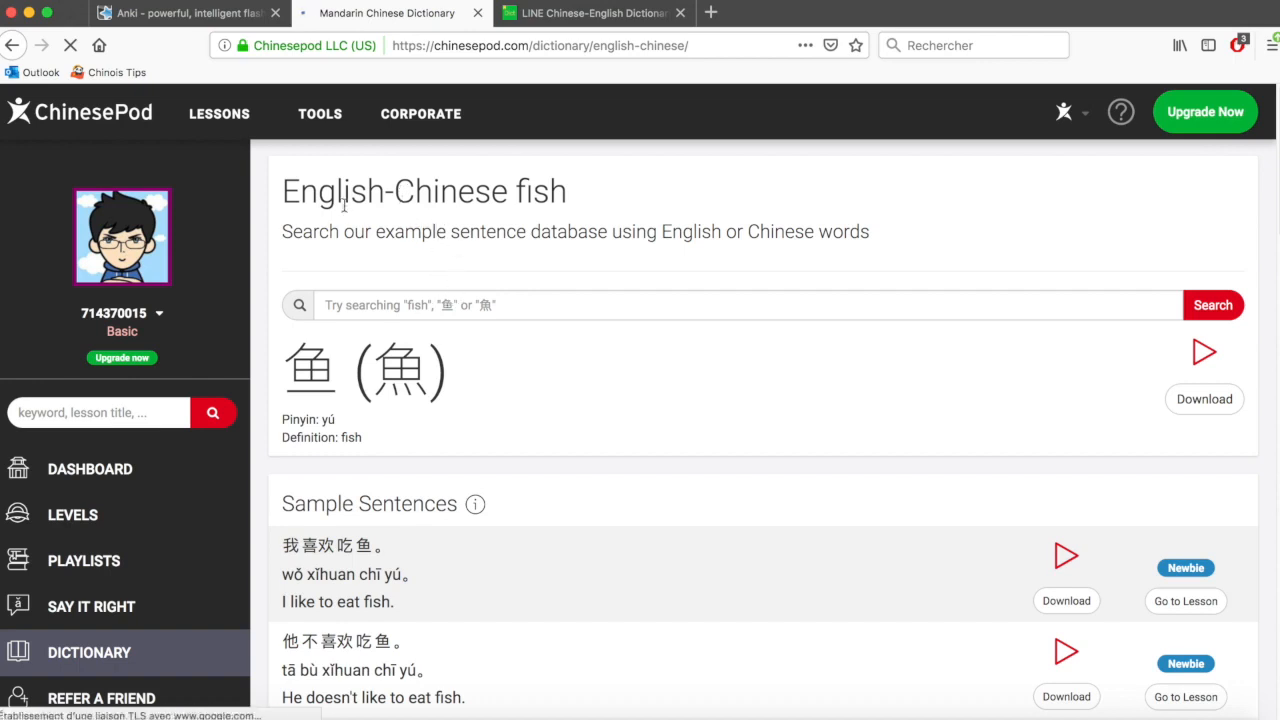
{"action": "mouse_move", "coordinate": [323, 124]}
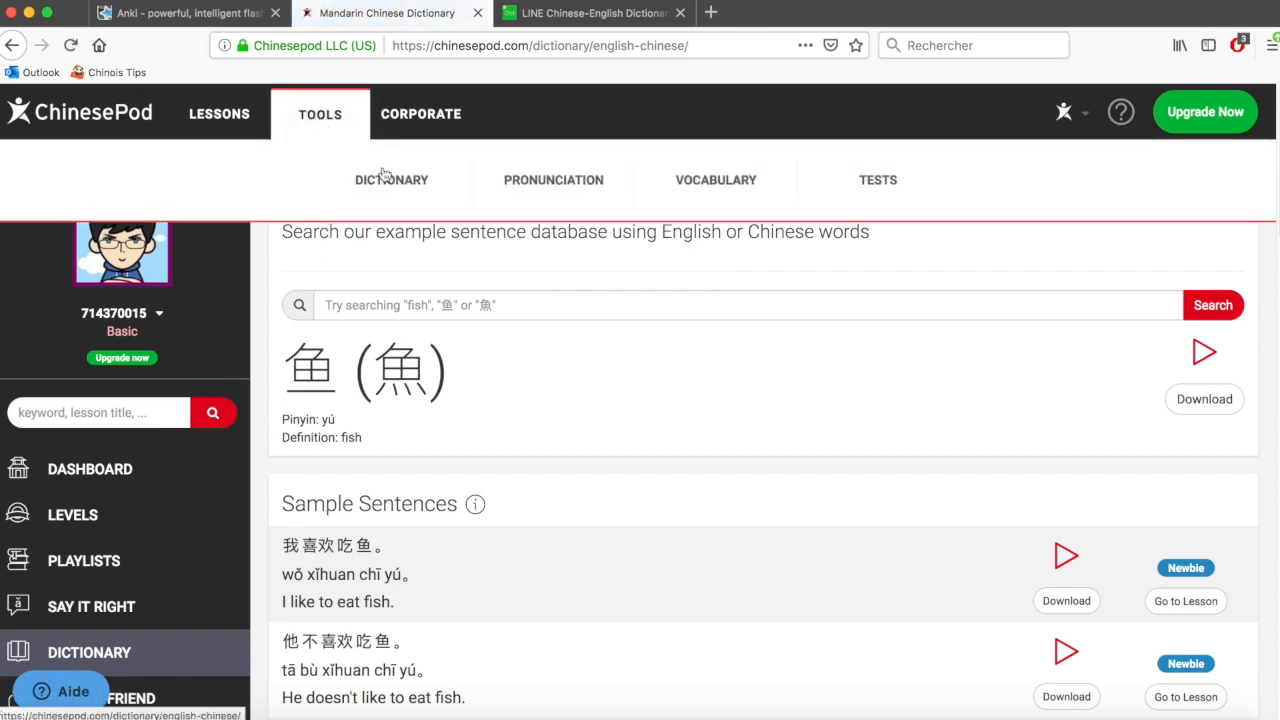
Step: Search the ChinesePod dictionary for 你好
{"action": "left_click", "coordinate": [502, 305]}
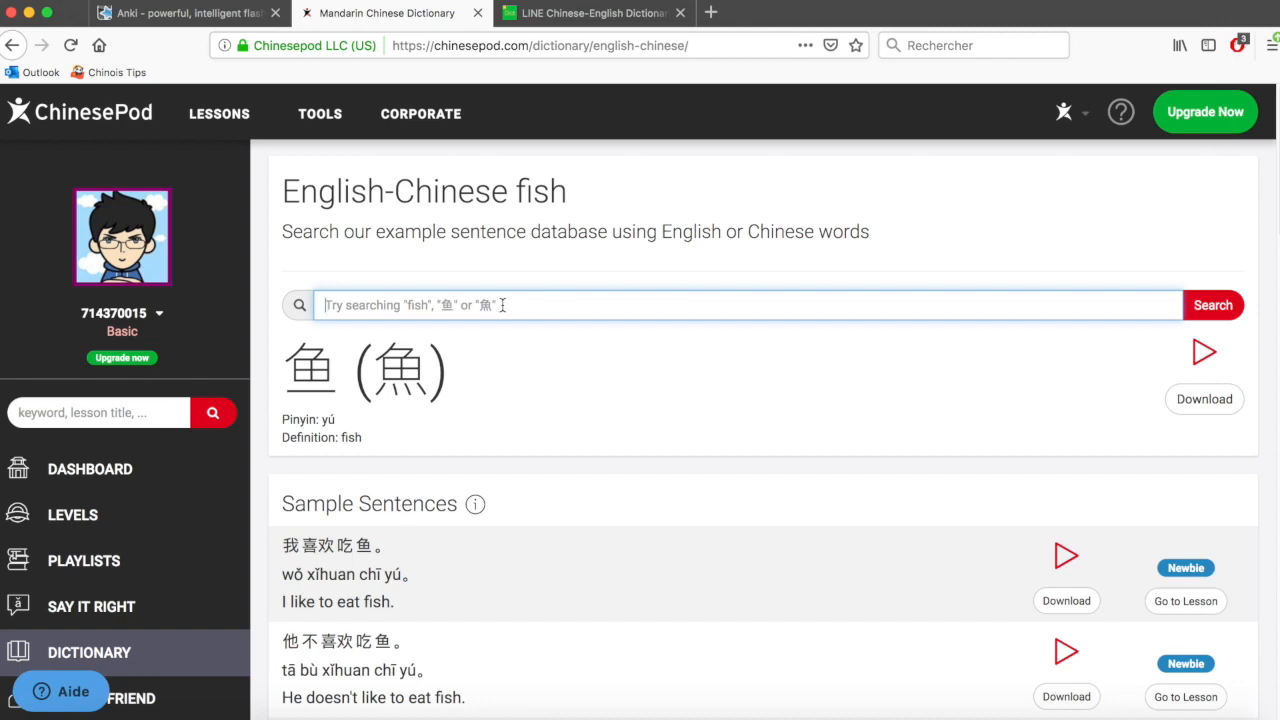
{"action": "type", "text": "nihao"}
{"action": "key", "text": "Return"}
{"action": "key", "text": "space"}
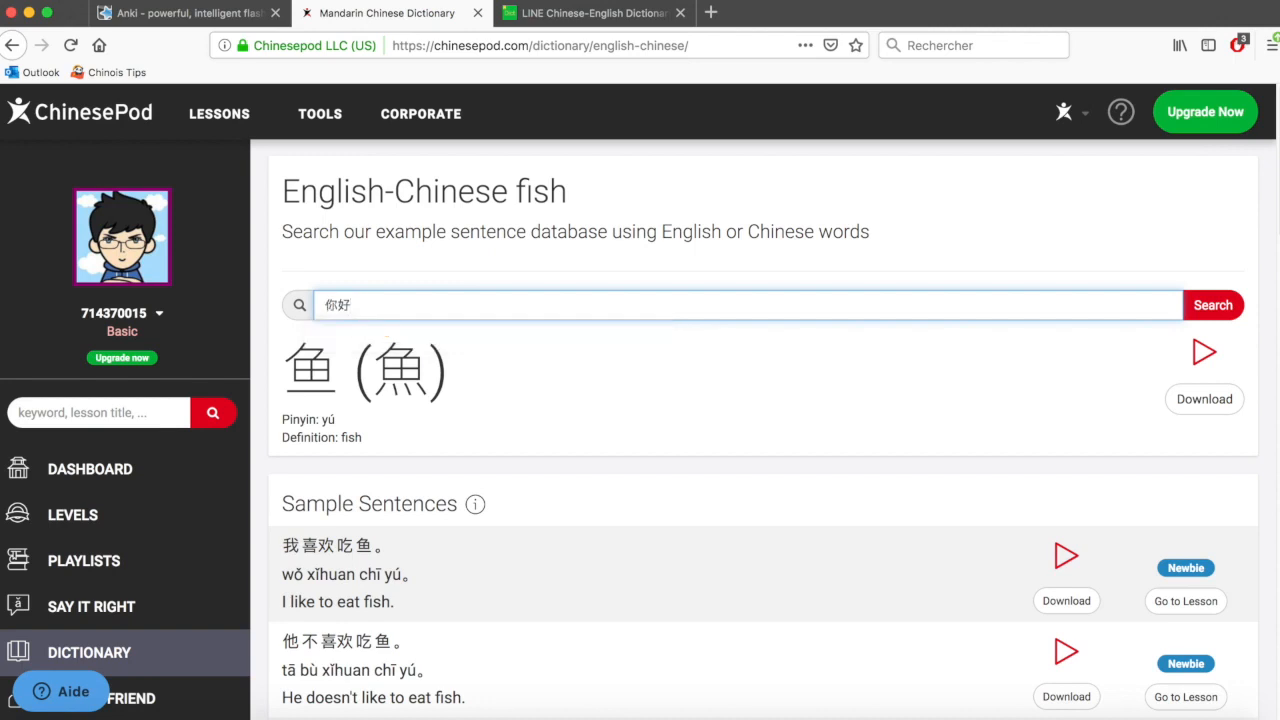
{"action": "left_click", "coordinate": [1210, 306]}
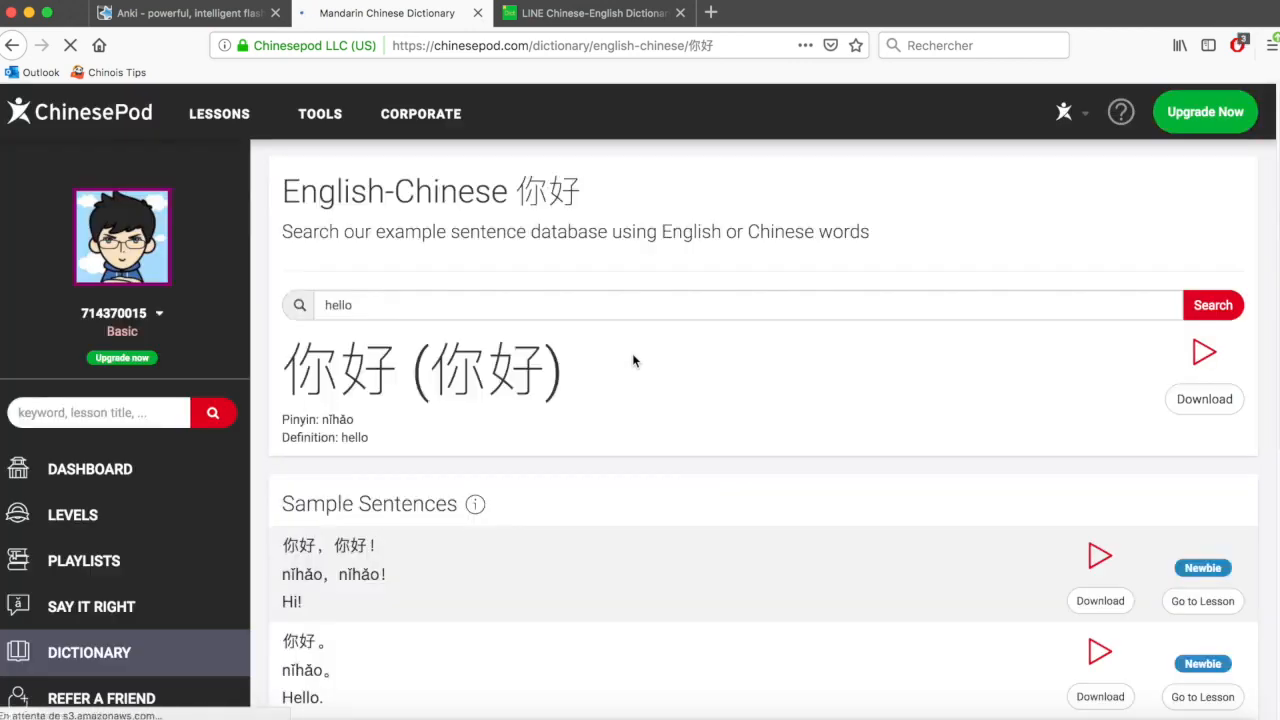
{"action": "scroll", "coordinate": [632, 360], "scroll_direction": "down", "scroll_amount": 2}
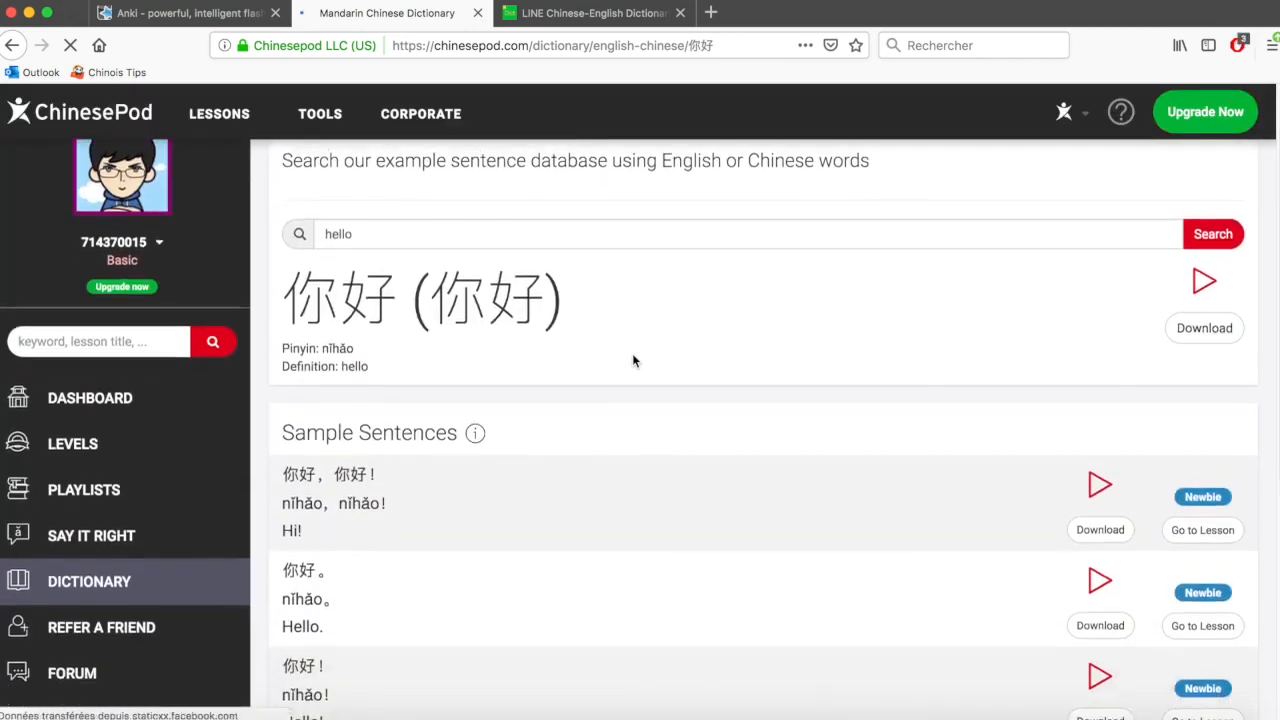
{"action": "scroll", "coordinate": [632, 360], "scroll_direction": "down", "scroll_amount": 2}
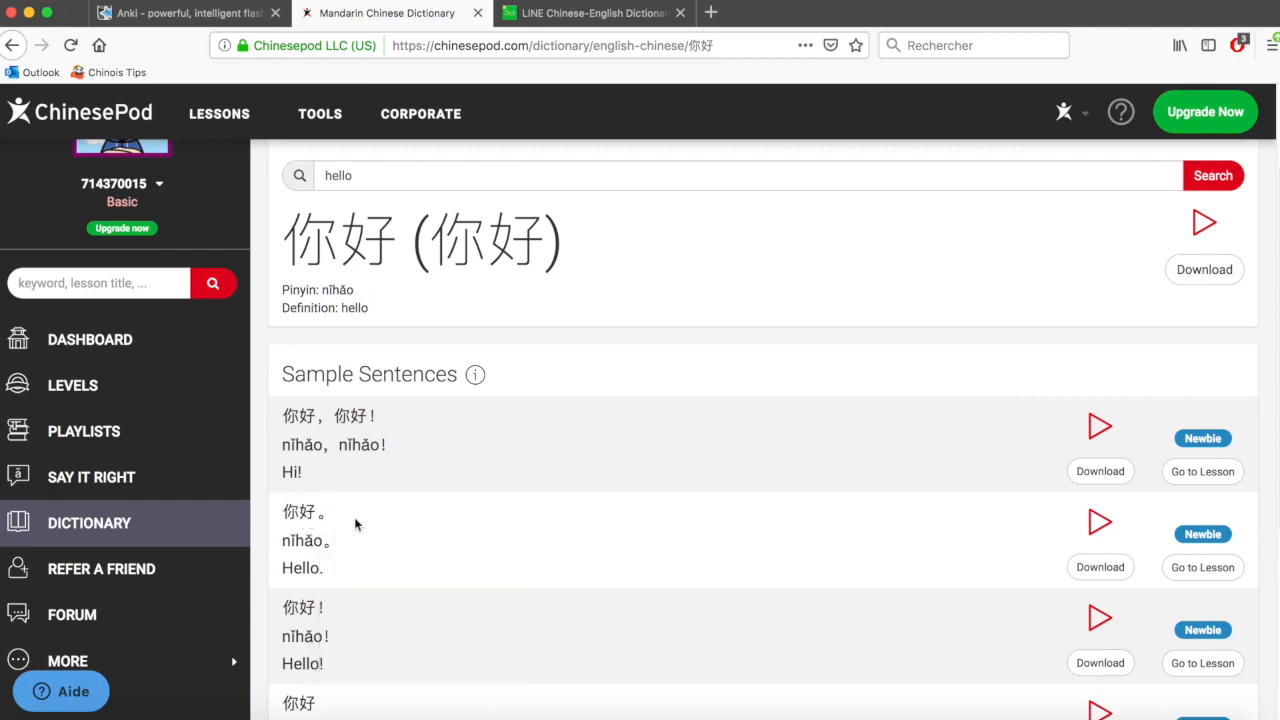
{"action": "left_click", "coordinate": [1097, 576]}
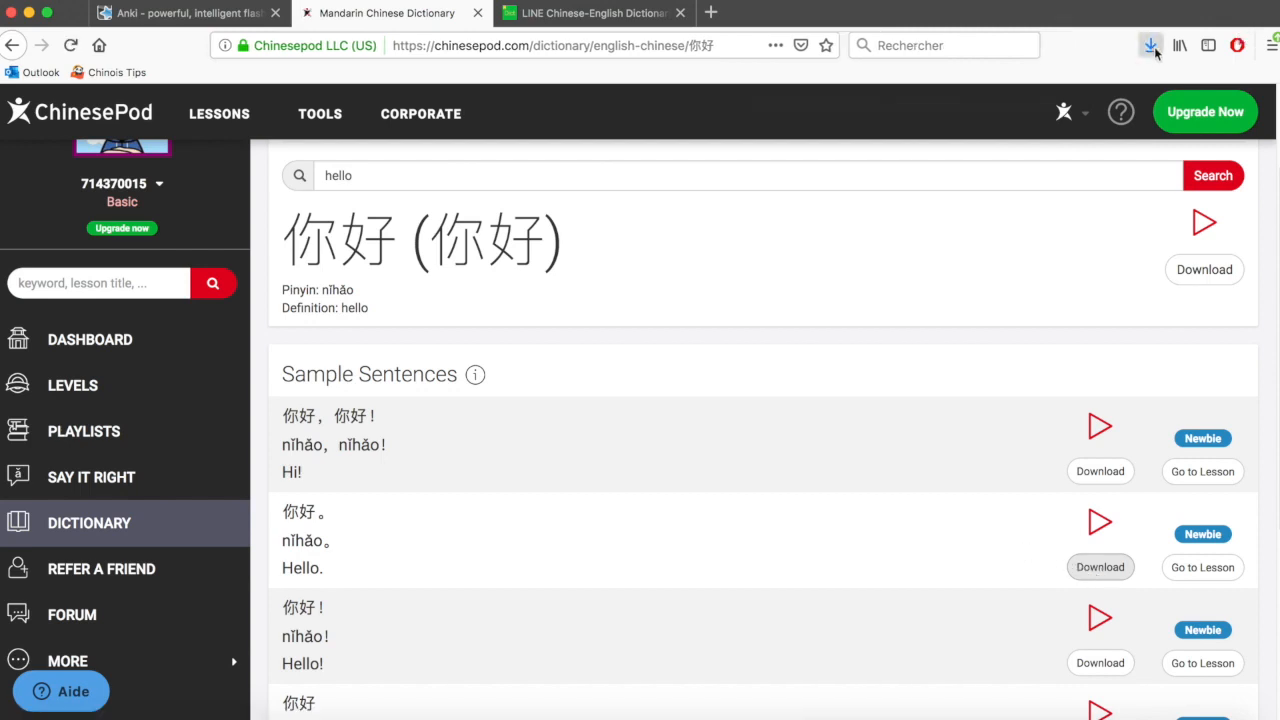
{"action": "left_click", "coordinate": [882, 137]}
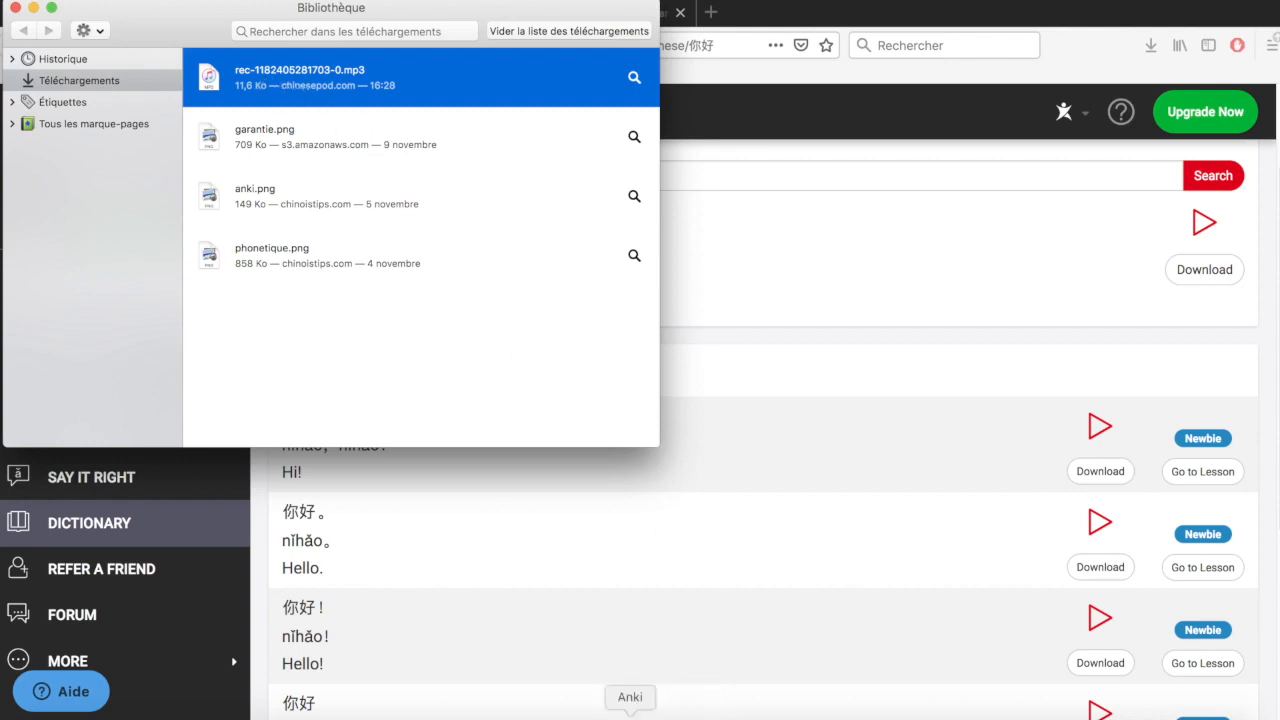
{"action": "left_click_drag", "start_coordinate": [320, 88], "coordinate": [264, 240]}
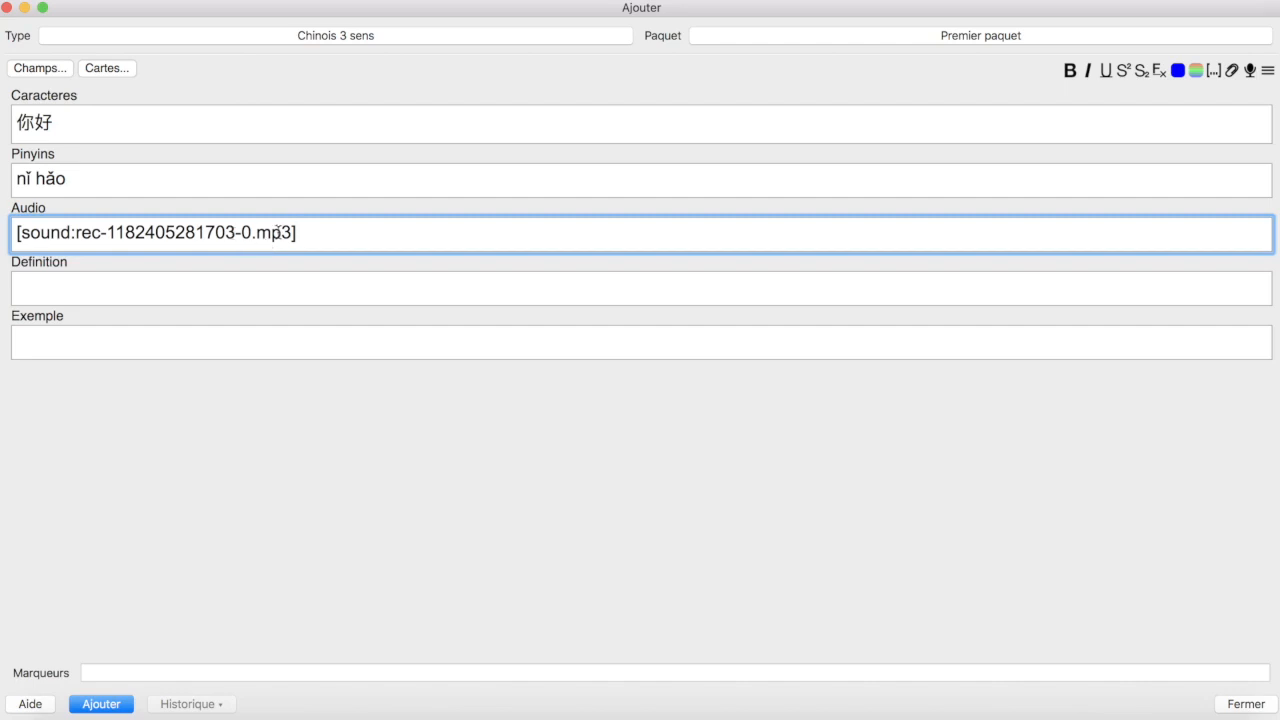
Step: Fill the note's Definition field with Bonjour and its Exemple field with 你好。
{"action": "left_click", "coordinate": [282, 276]}
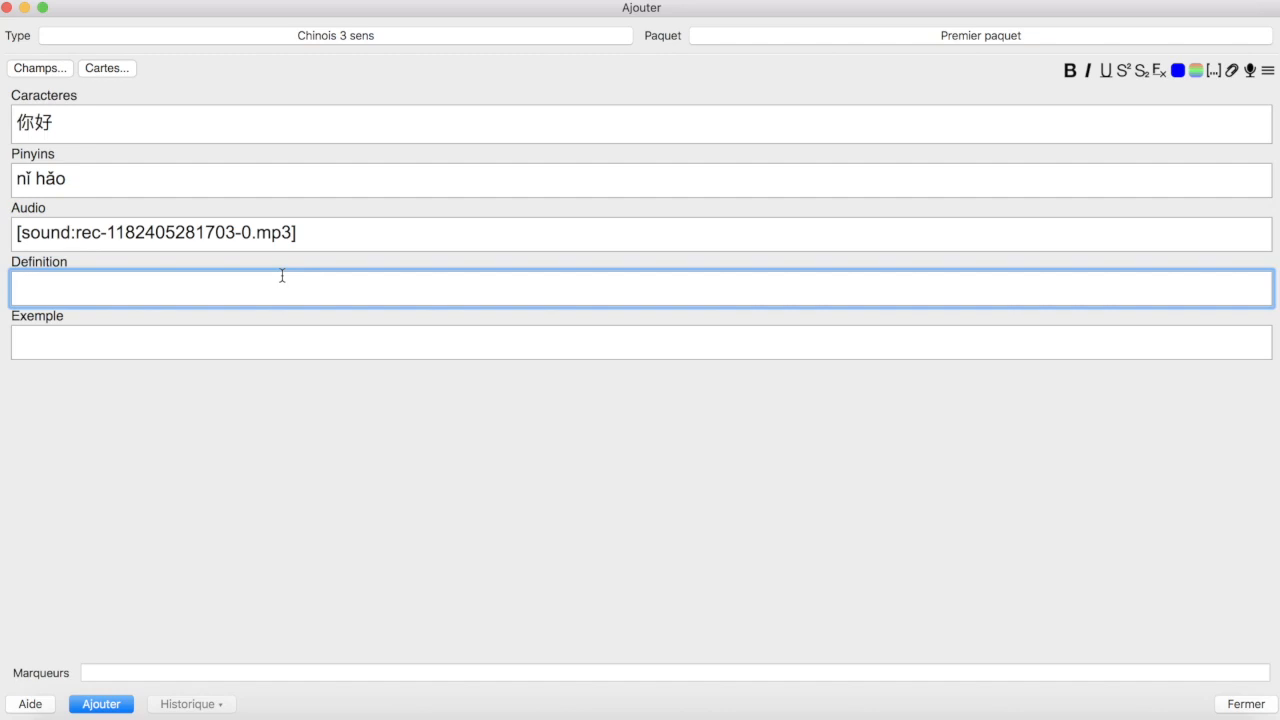
{"action": "type", "text": "Bonjour"}
{"action": "left_click", "coordinate": [250, 336]}
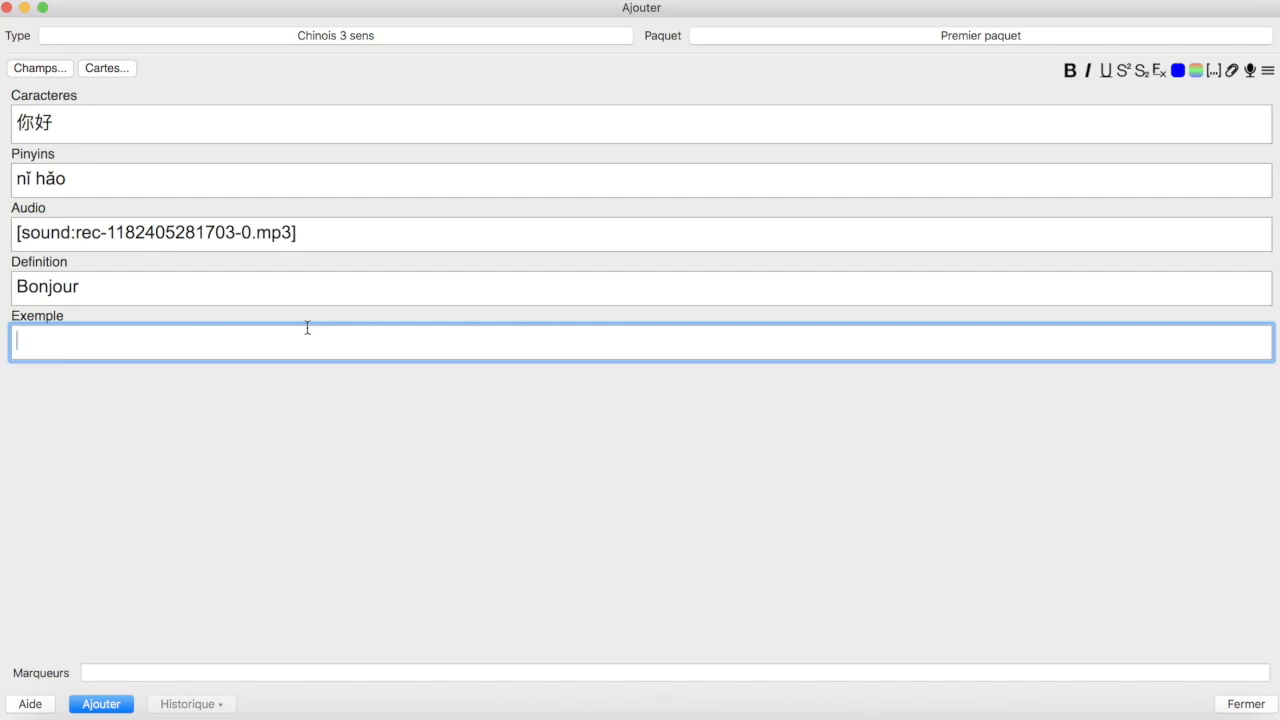
{"action": "type", "text": "Mo"}
{"action": "key", "text": "BackSpace"}
{"action": "key", "text": "BackSpace"}
{"action": "type", "text": "n"}
{"action": "key", "text": "BackSpace"}
{"action": "type", "text": "nih"}
{"action": "key", "text": "space"}
{"action": "type", "text": "."}
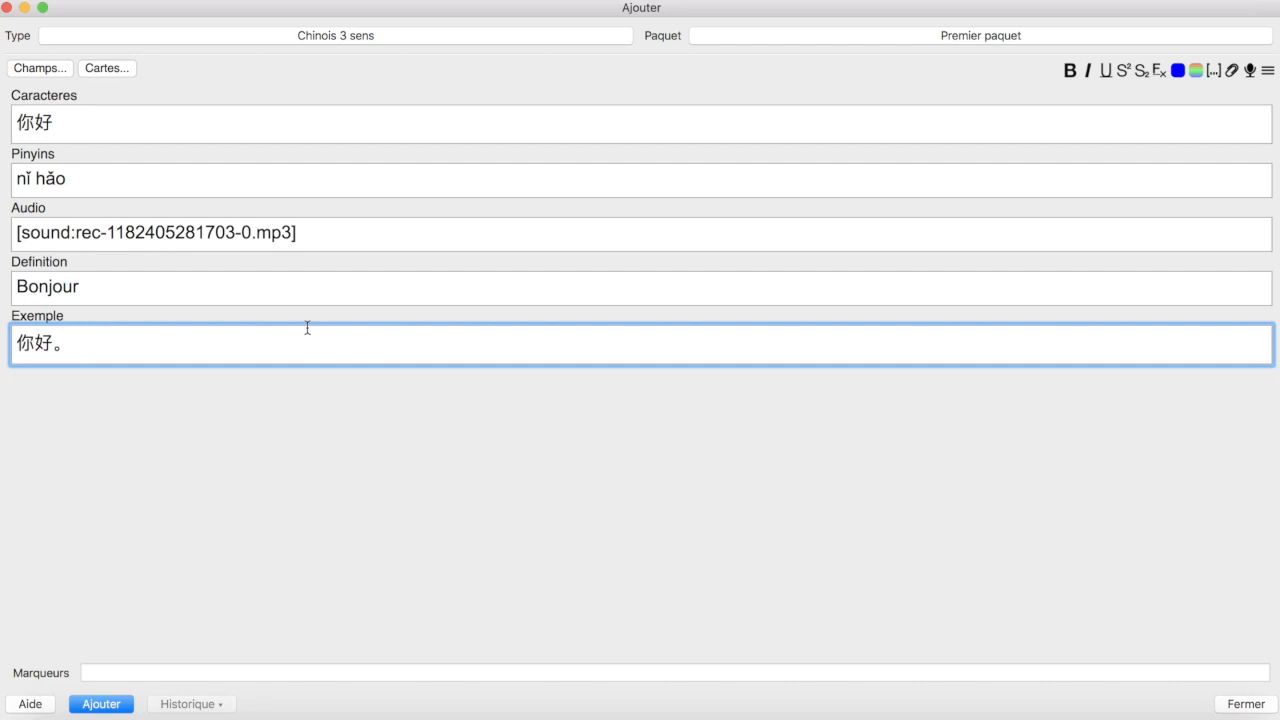
Step: Extend the Exemple field to 你好，你吃饭了吗?, add the note to the Premier paquet deck and close the note entry window
{"action": "type", "text": ",nichifan"}
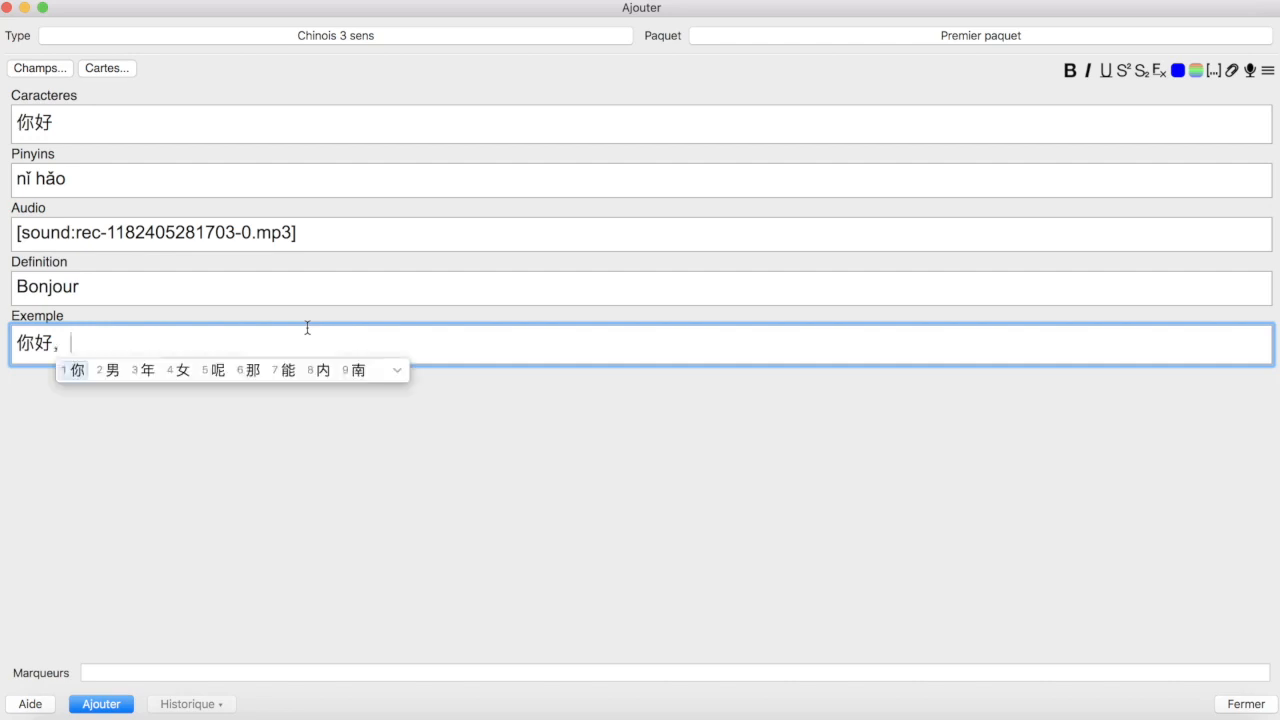
{"action": "type", "text": "lema"}
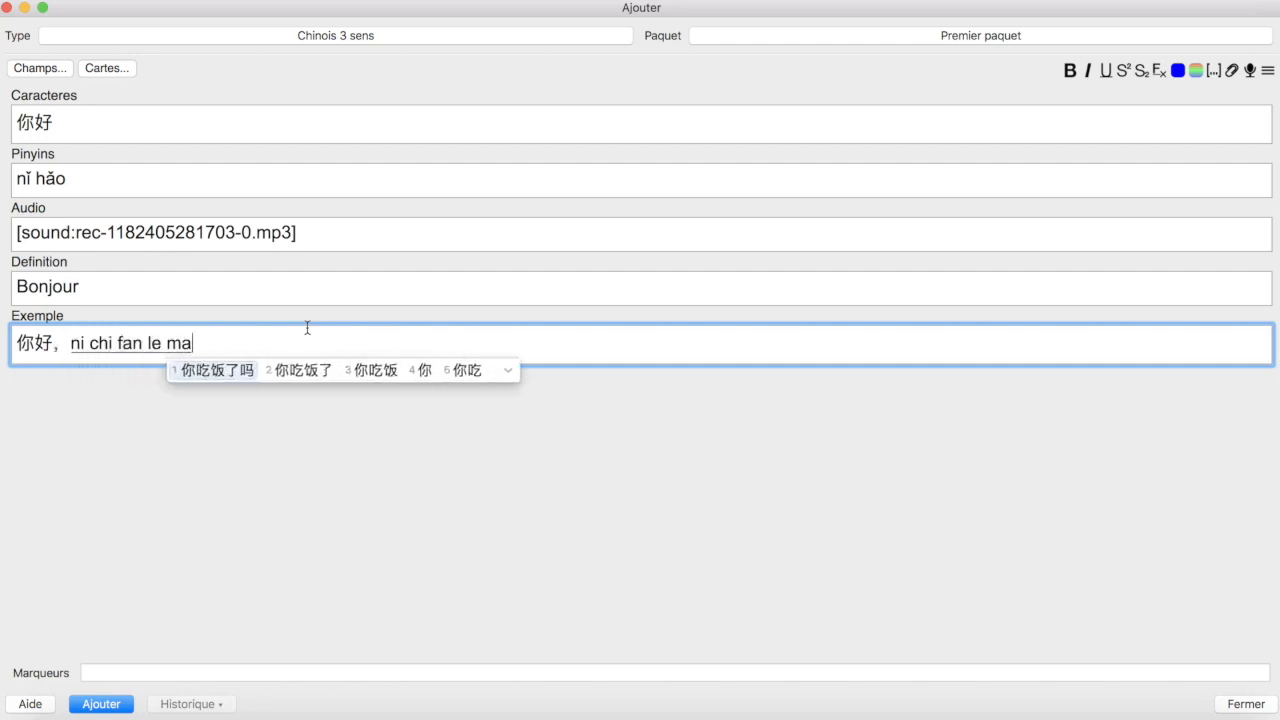
{"action": "key", "text": "space"}
{"action": "type", "text": "?"}
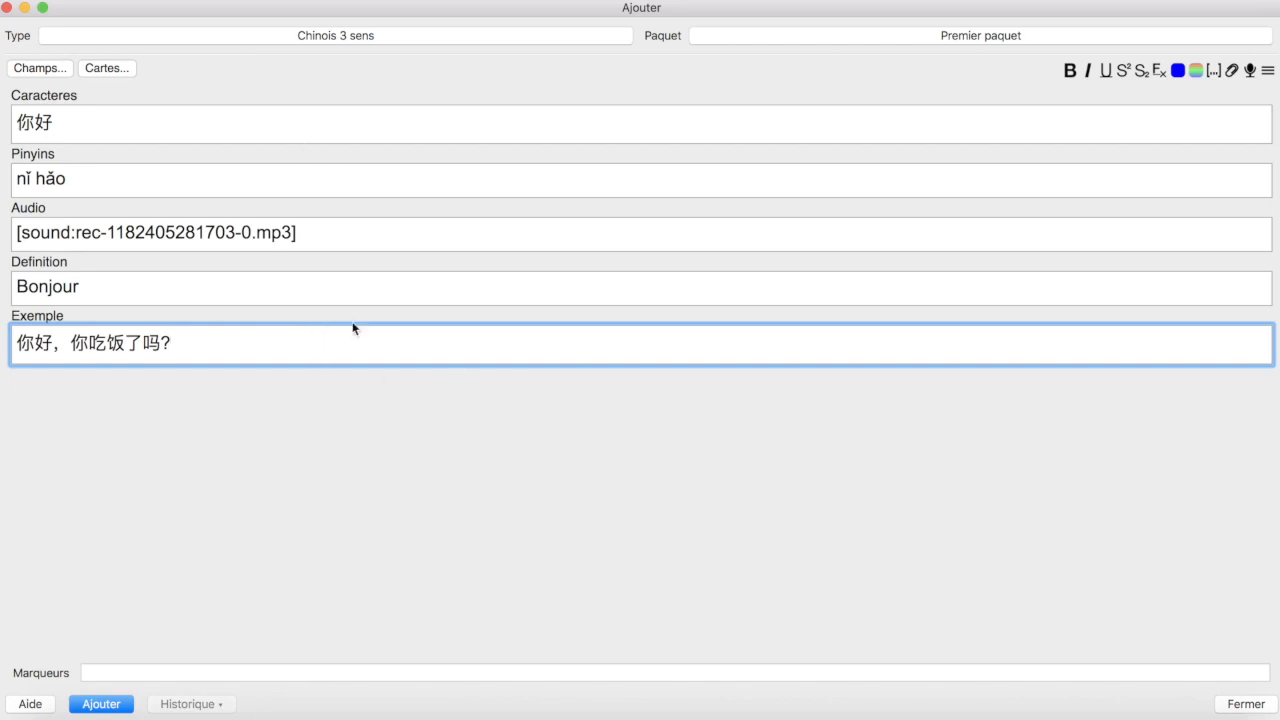
{"action": "left_click", "coordinate": [101, 704]}
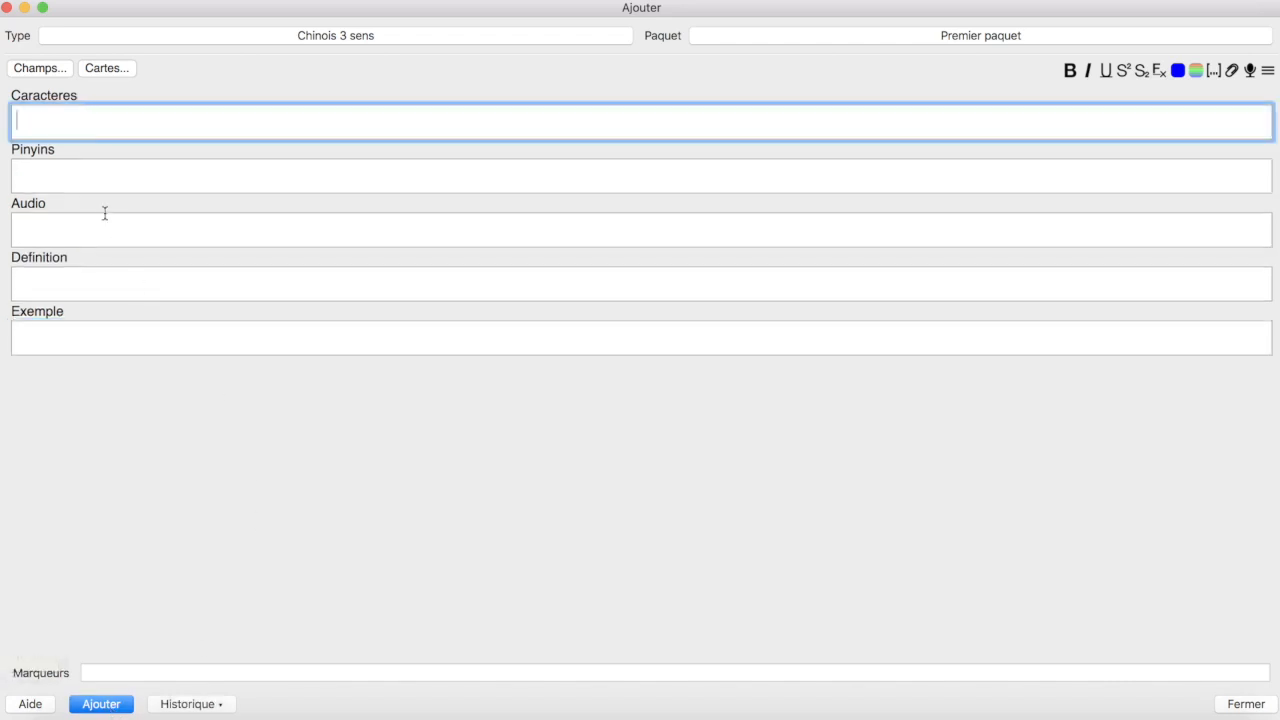
{"action": "left_click", "coordinate": [7, 13]}
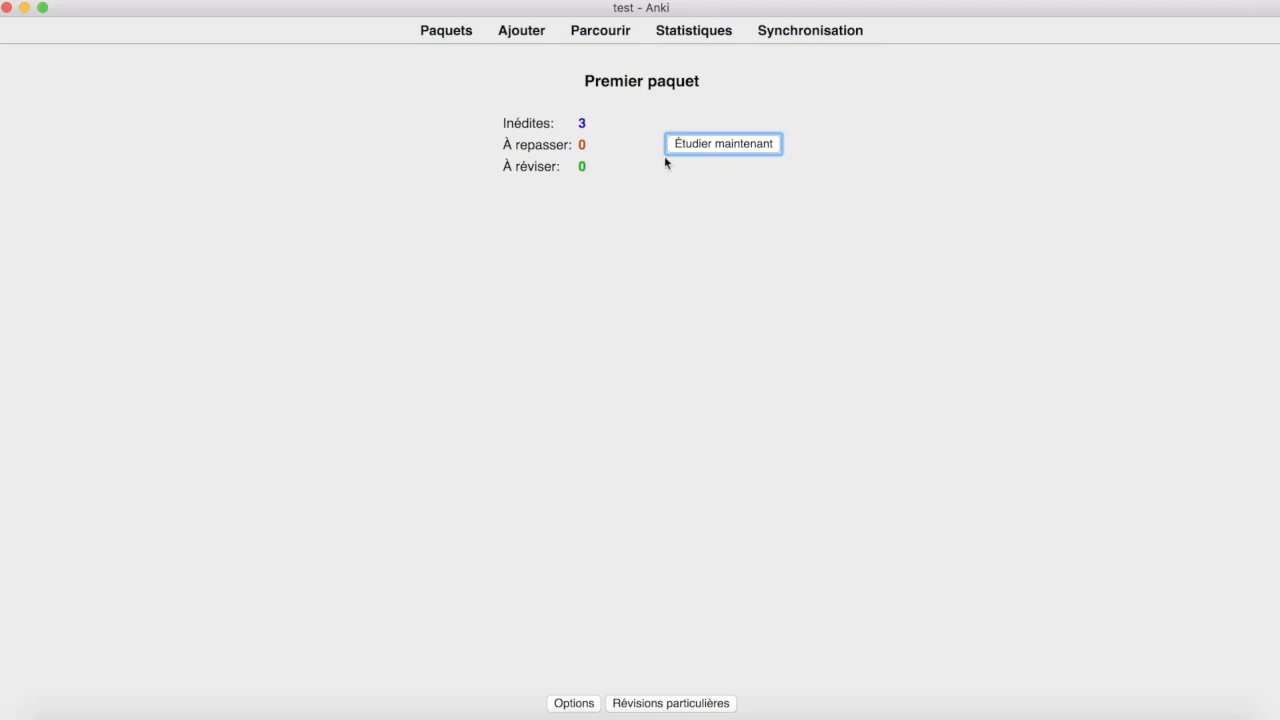
Step: Start studying the Premier paquet deck, reveal the answer of the 你好 card and rate it Facile
{"action": "left_click", "coordinate": [716, 146]}
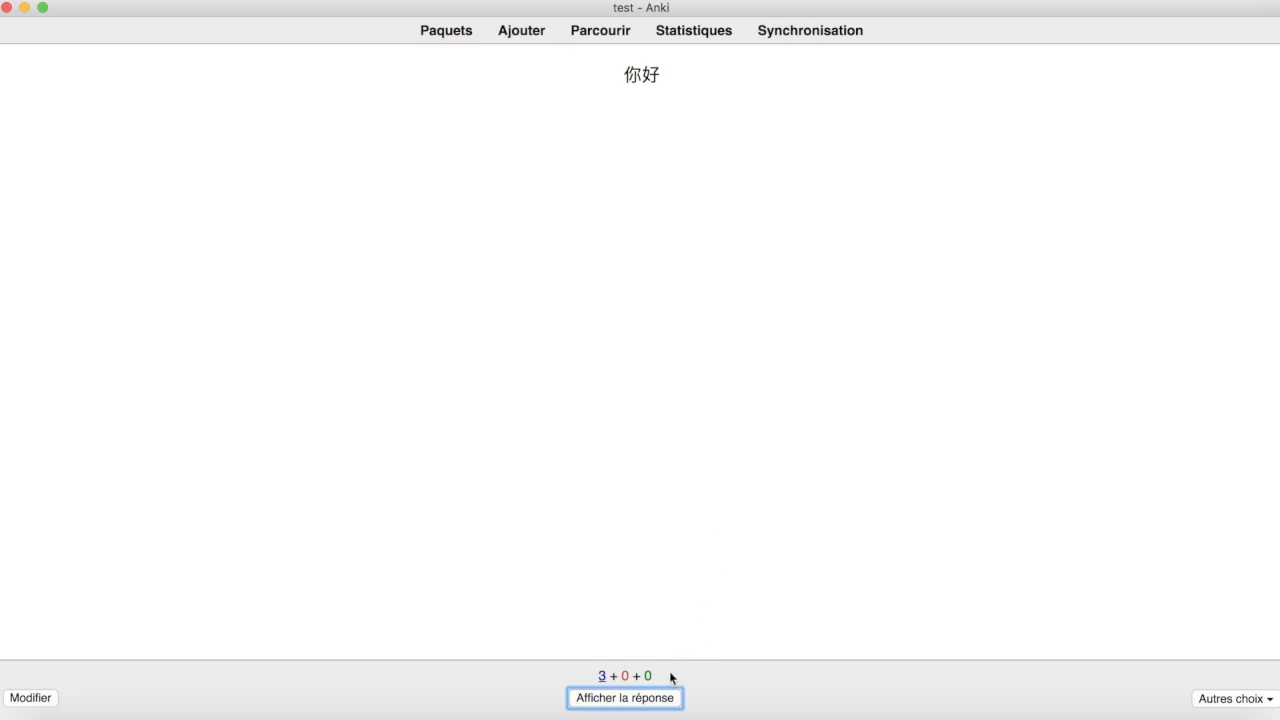
{"action": "left_click", "coordinate": [620, 702]}
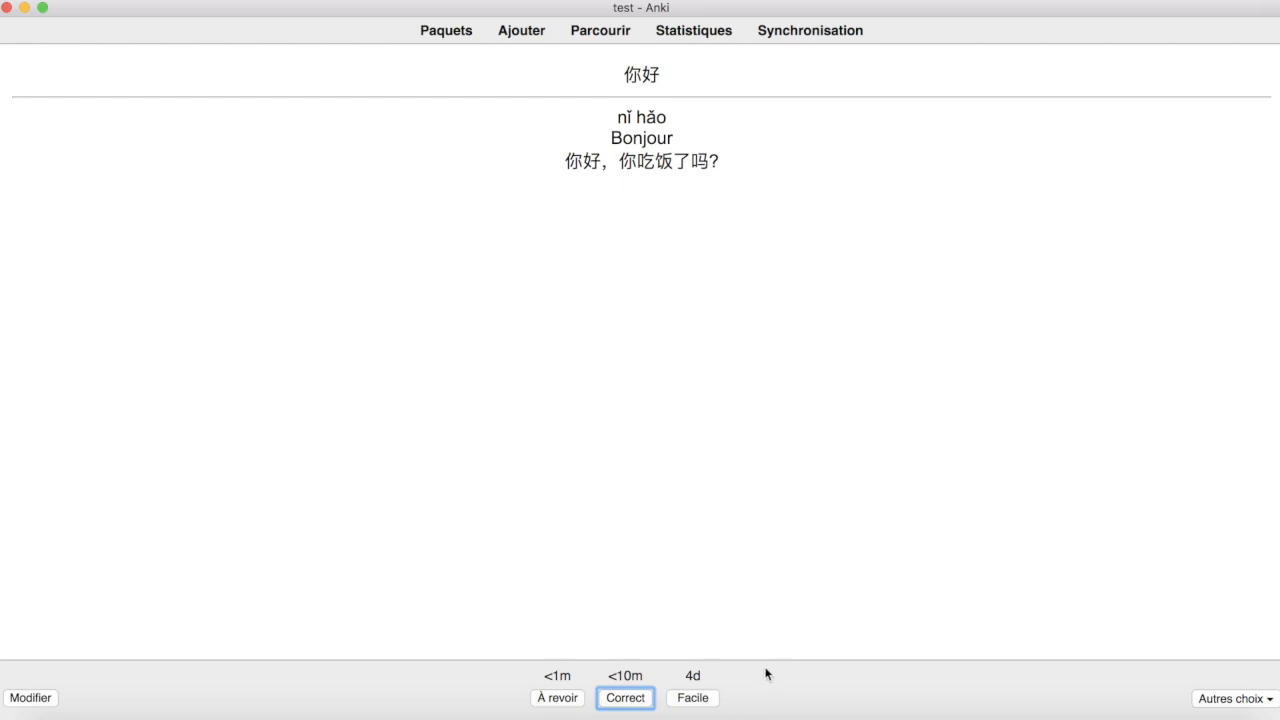
{"action": "left_click", "coordinate": [706, 700]}
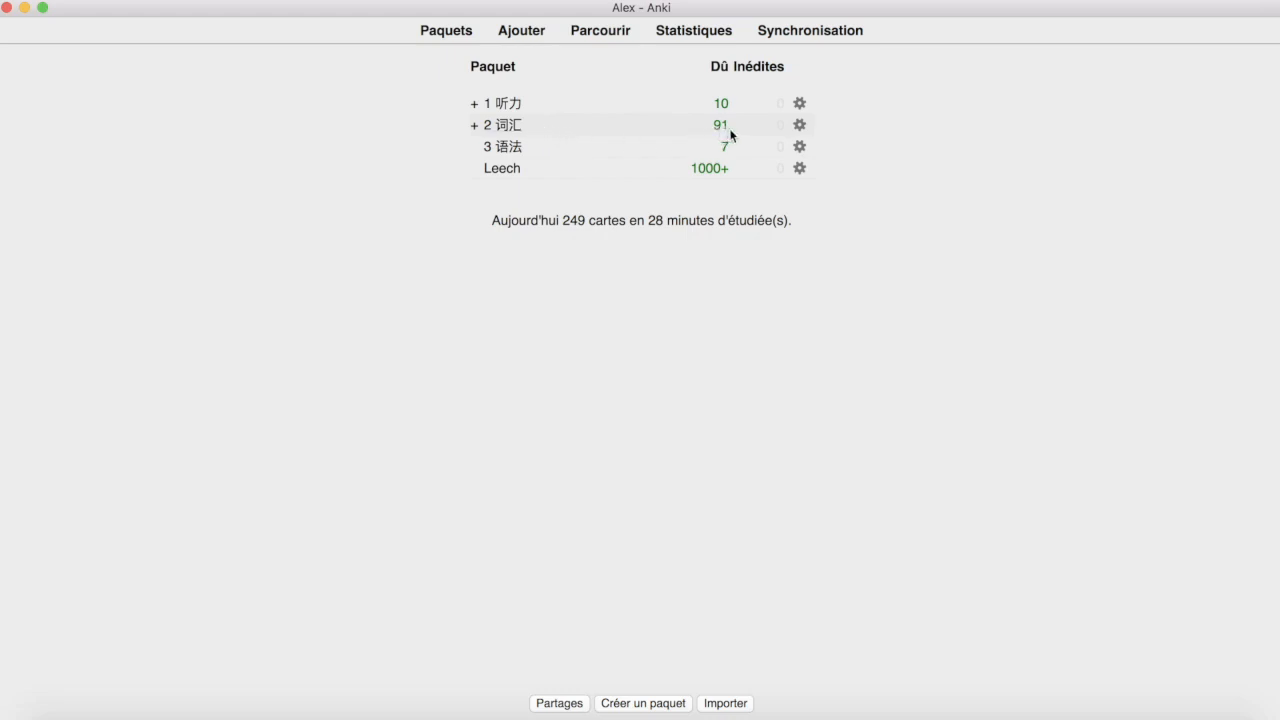
Step: Start studying the 2 词汇 deck, reveal the answer of the 本身 card and examine its pinyin and example sentence
{"action": "left_click", "coordinate": [508, 127]}
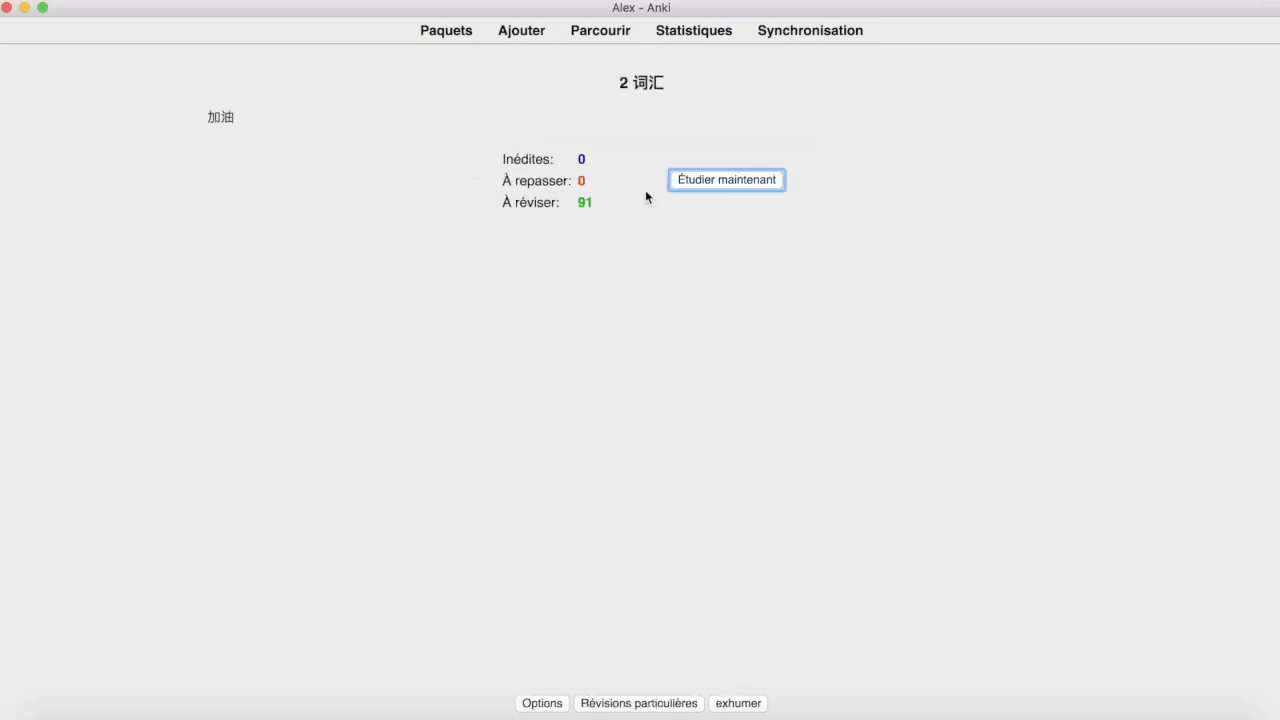
{"action": "left_click", "coordinate": [716, 186]}
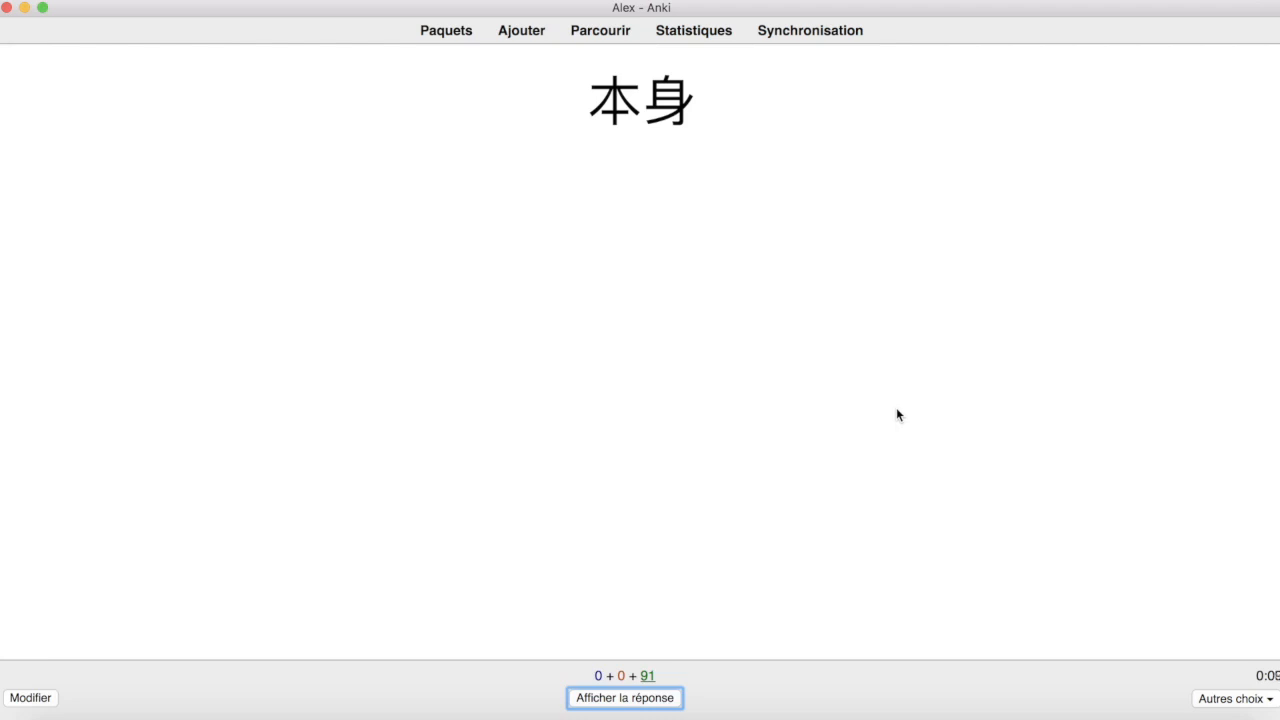
{"action": "left_click", "coordinate": [651, 700]}
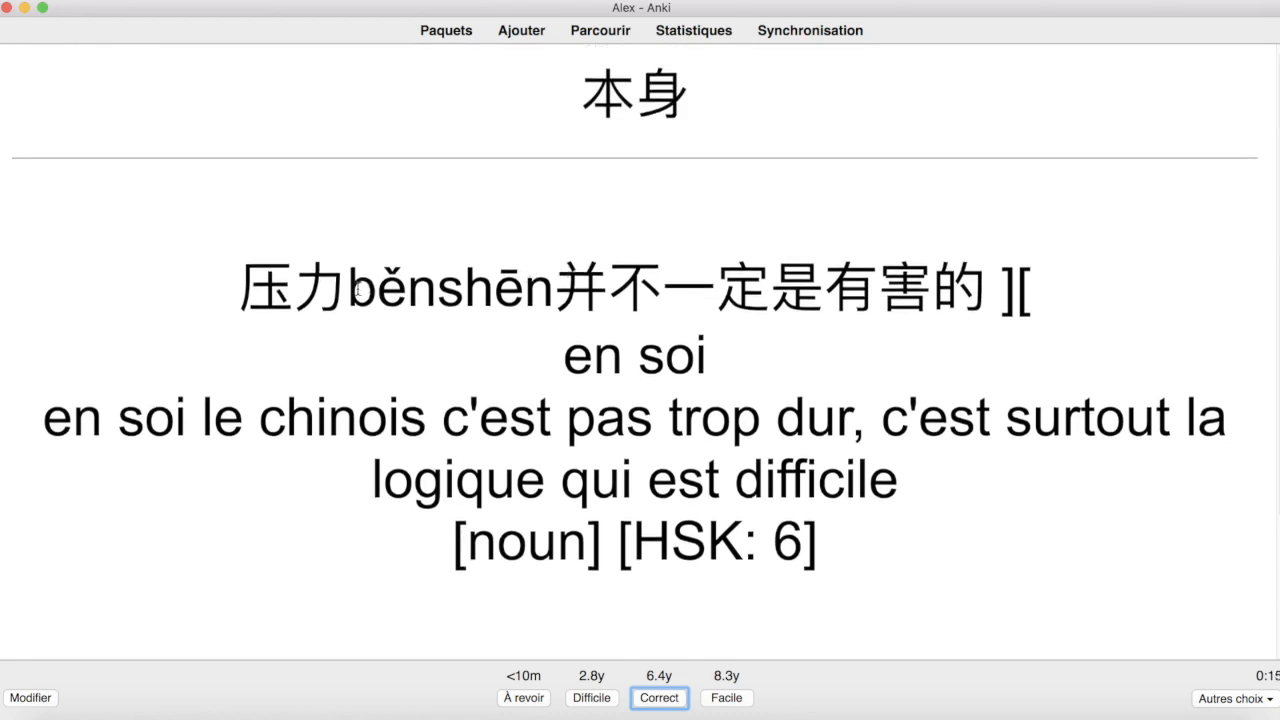
{"action": "left_click_drag", "start_coordinate": [350, 290], "coordinate": [548, 292]}
{"action": "left_click_drag", "start_coordinate": [988, 300], "coordinate": [240, 268]}
{"action": "left_click", "coordinate": [548, 272]}
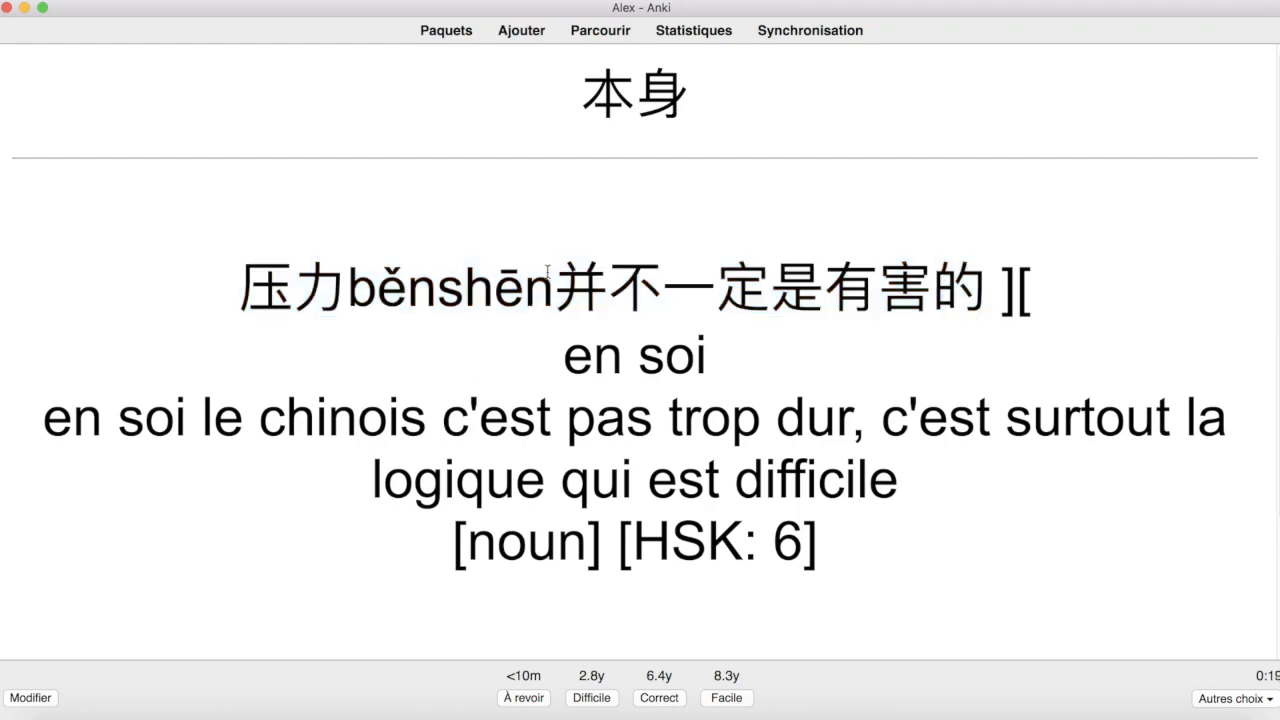
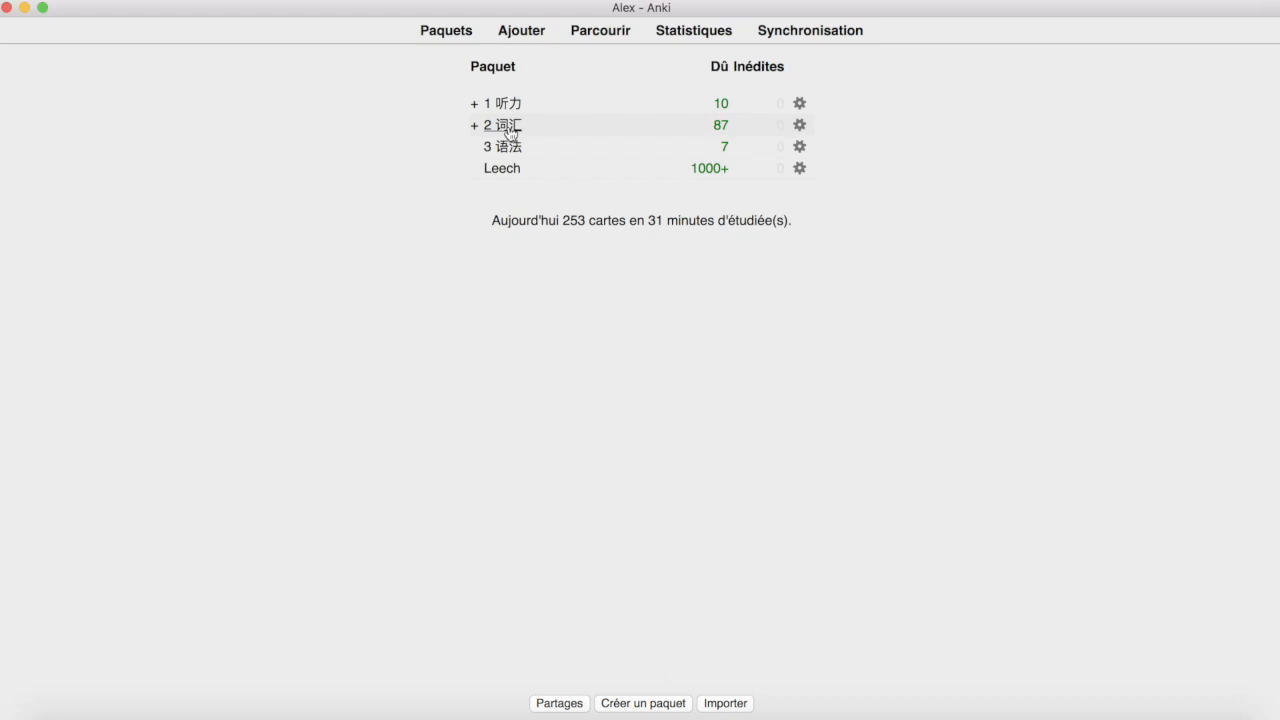
Step: Examine the Avancer la révision option in the custom study settings of the 2 词汇 deck and return to the deck list
{"action": "left_click", "coordinate": [505, 126]}
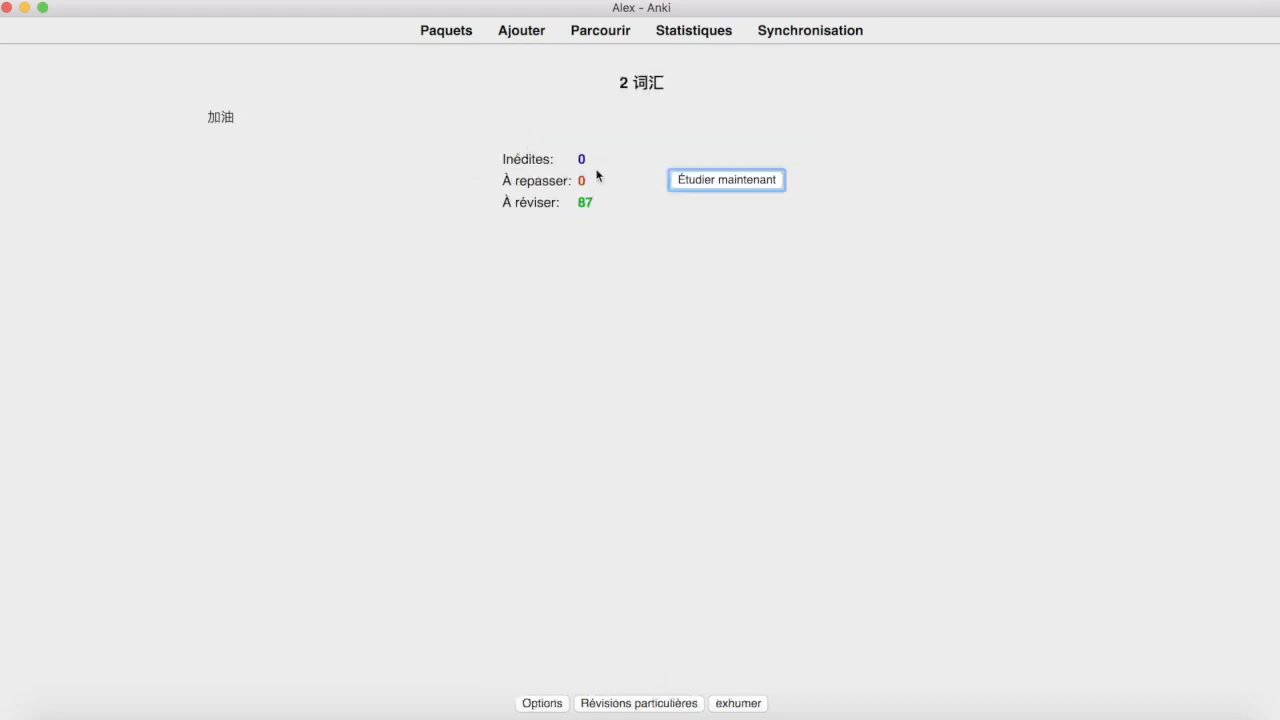
{"action": "left_click", "coordinate": [649, 705]}
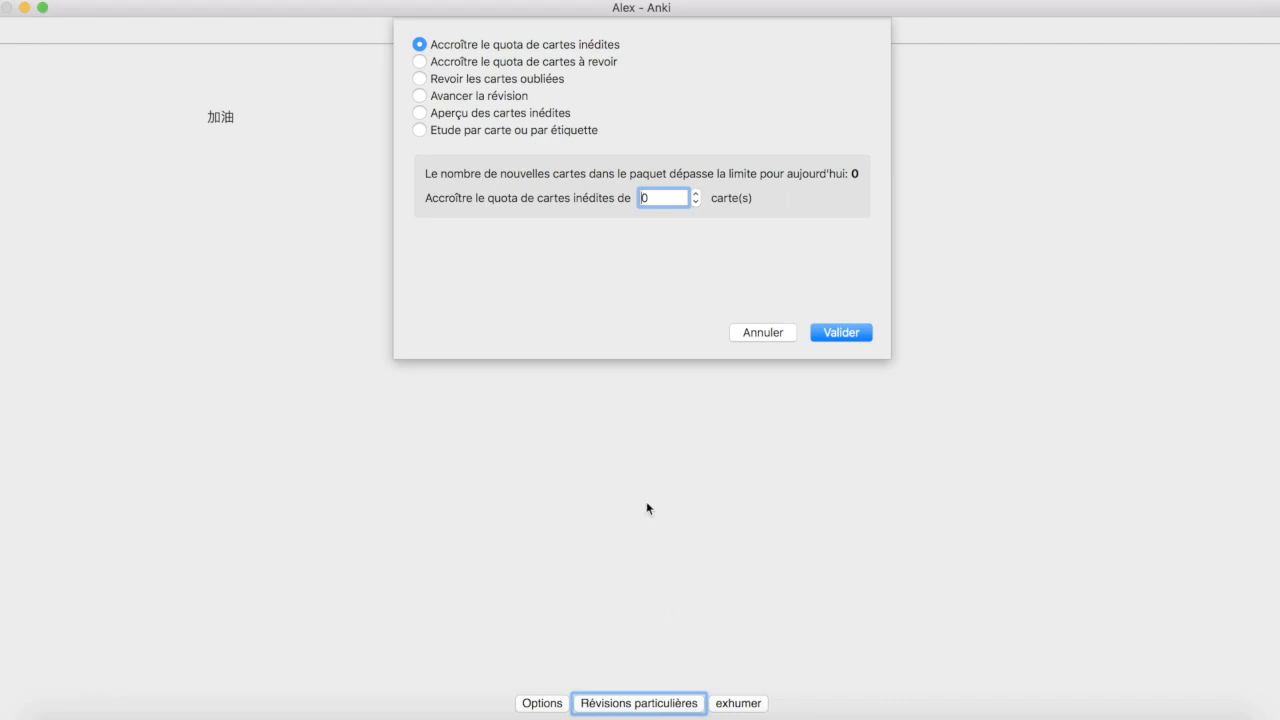
{"action": "left_click", "coordinate": [446, 99]}
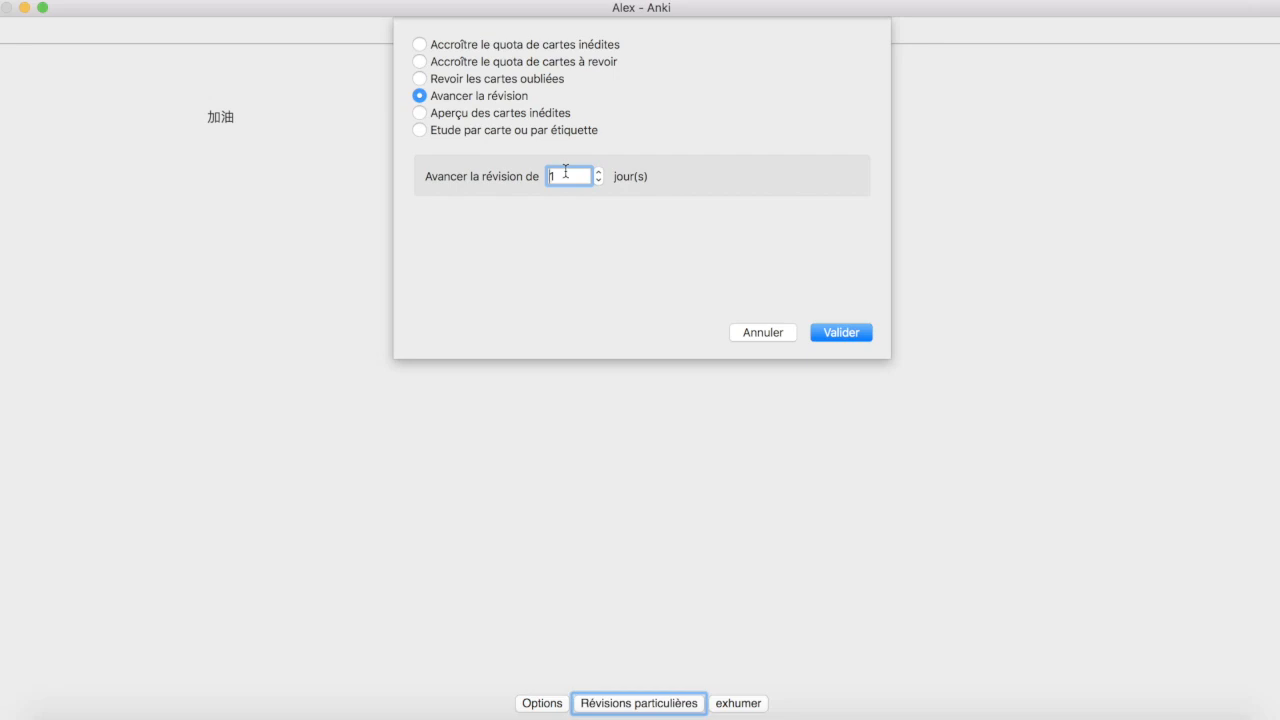
{"action": "left_click", "coordinate": [599, 172]}
{"action": "key", "text": "Escape"}
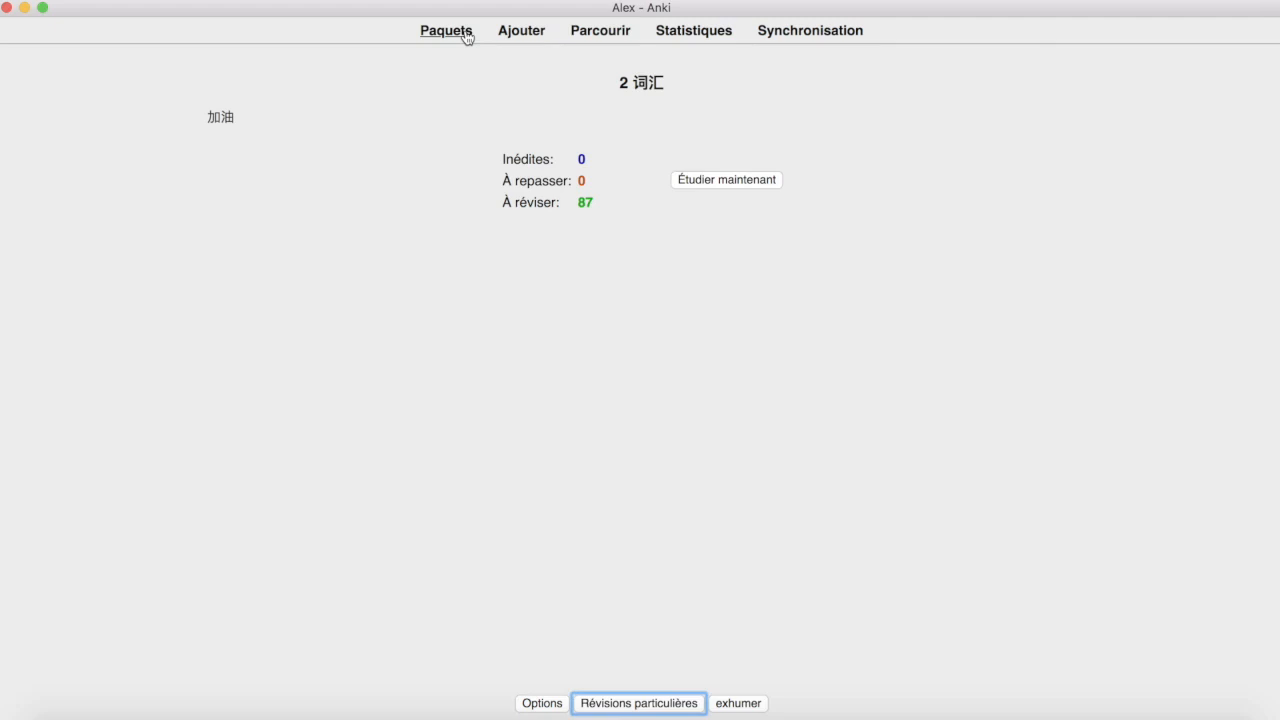
{"action": "left_click", "coordinate": [467, 37]}
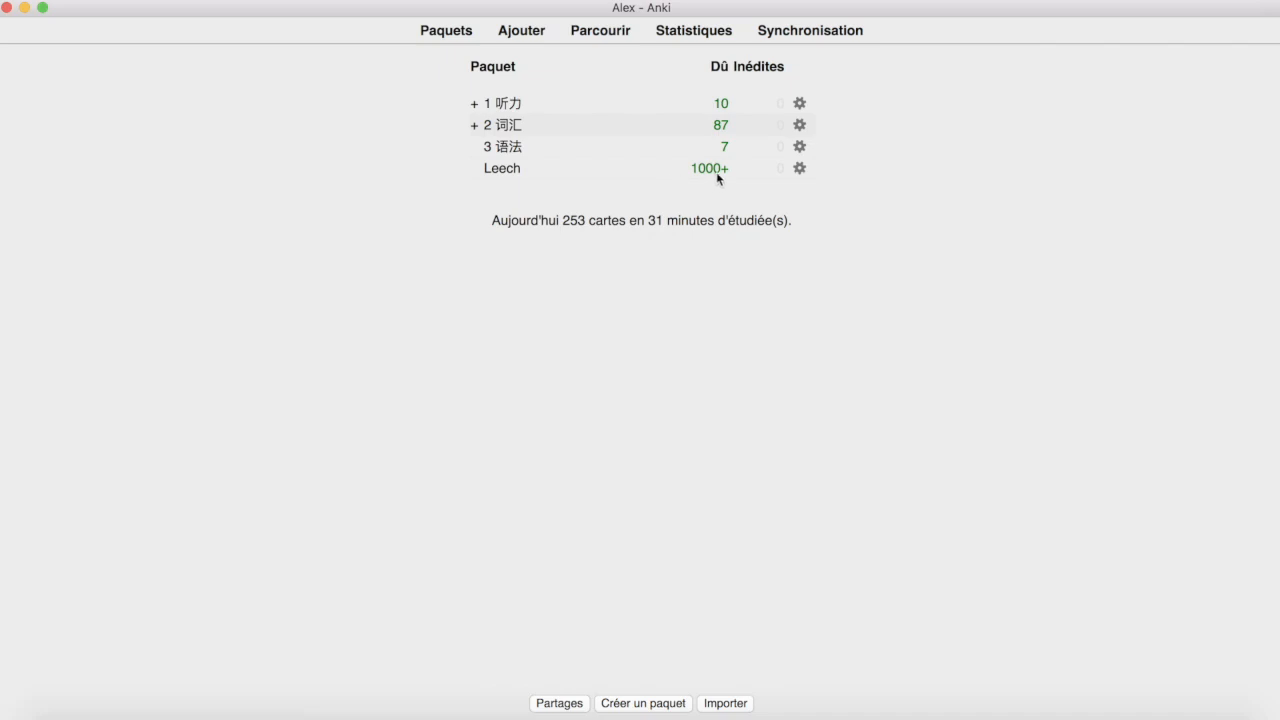
Step: Check the Leech deck's overview and create a new deck named Retard
{"action": "left_click", "coordinate": [509, 176]}
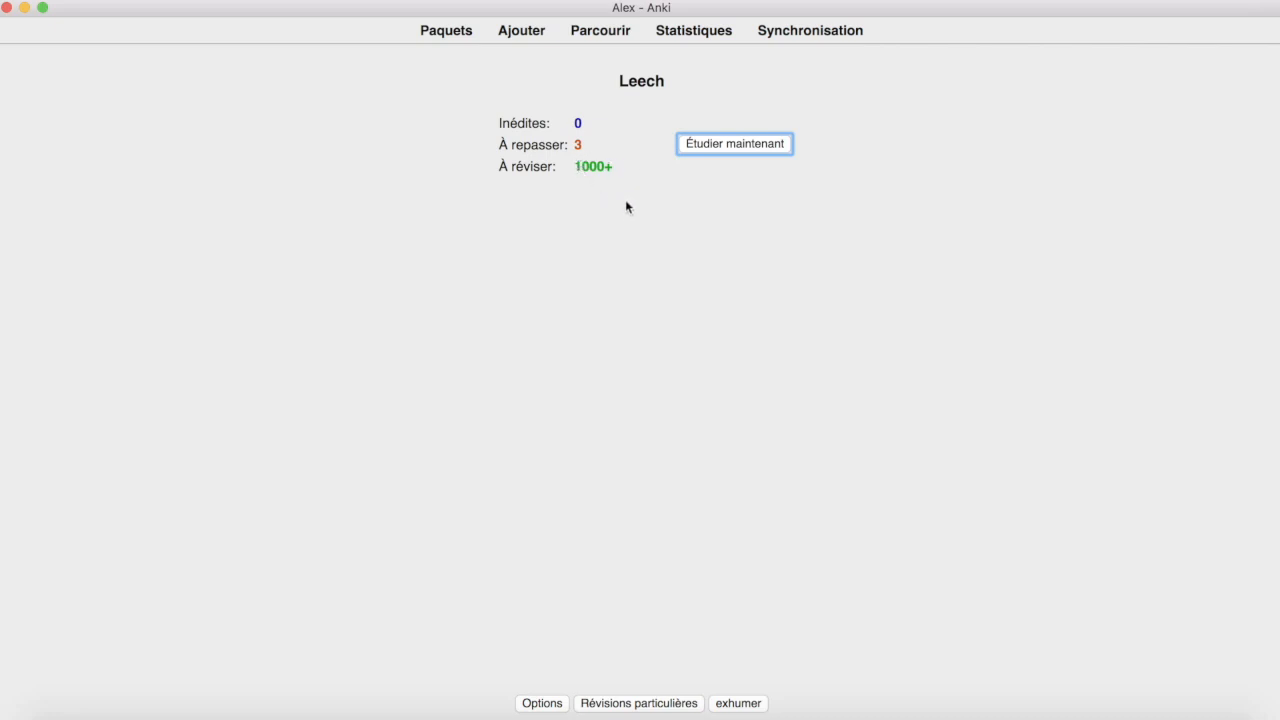
{"action": "left_click", "coordinate": [455, 33]}
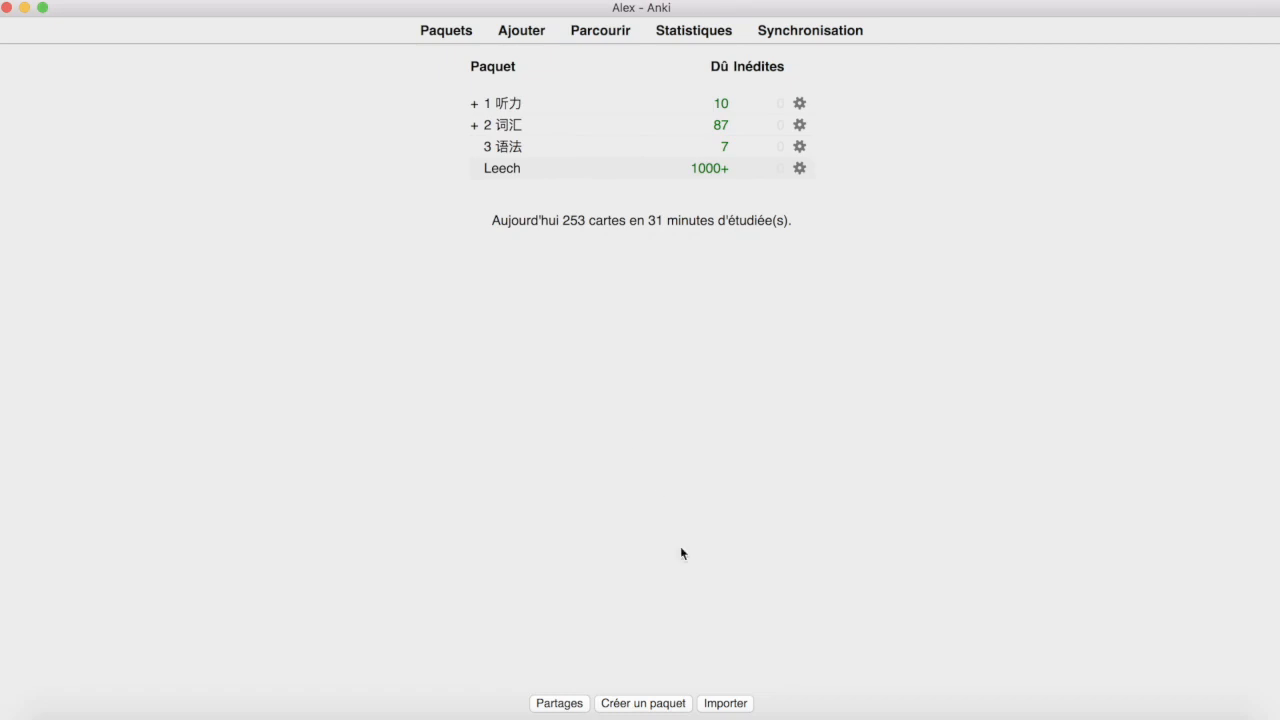
{"action": "left_click", "coordinate": [651, 703]}
{"action": "type", "text": "Retard"}
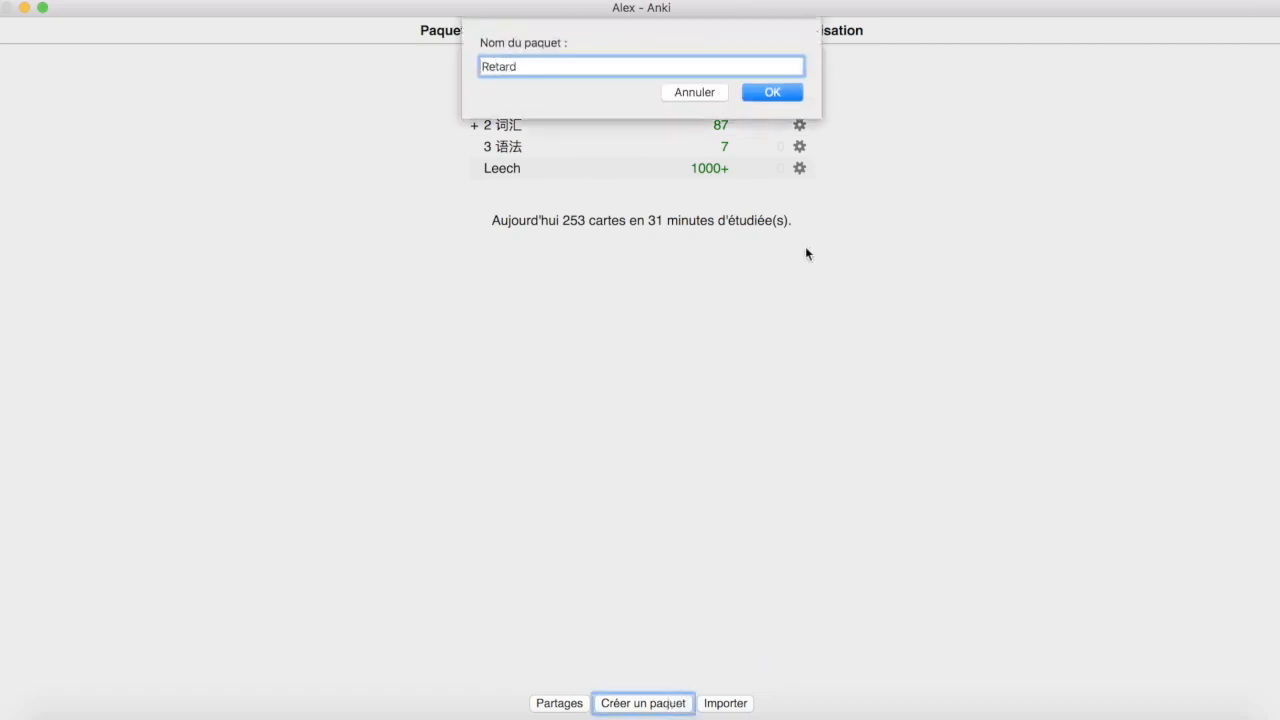
{"action": "left_click", "coordinate": [766, 94]}
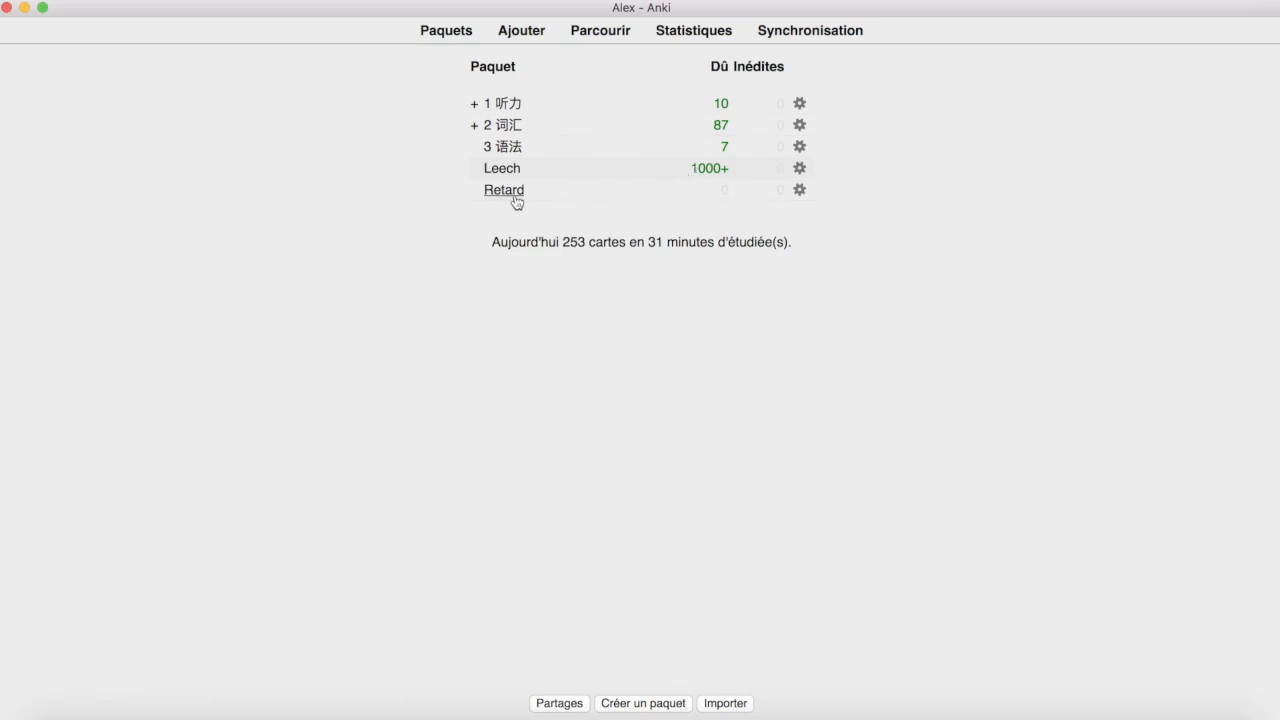
Step: Switch to PowerPoint, copy the search expression prop:due<0 from the Demonstration Anki slide and return to Anki
{"action": "left_click", "coordinate": [939, 718]}
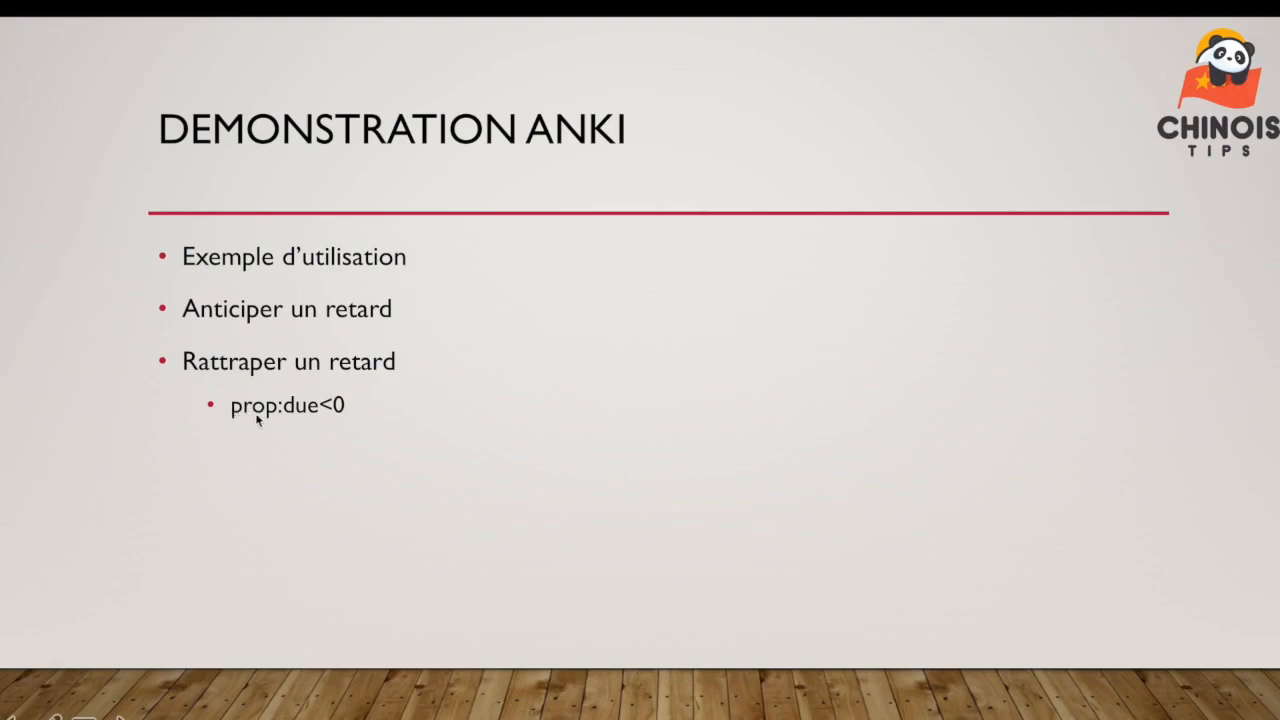
{"action": "key", "text": "Escape"}
{"action": "triple_click", "coordinate": [538, 404]}
{"action": "key", "text": "super+c"}
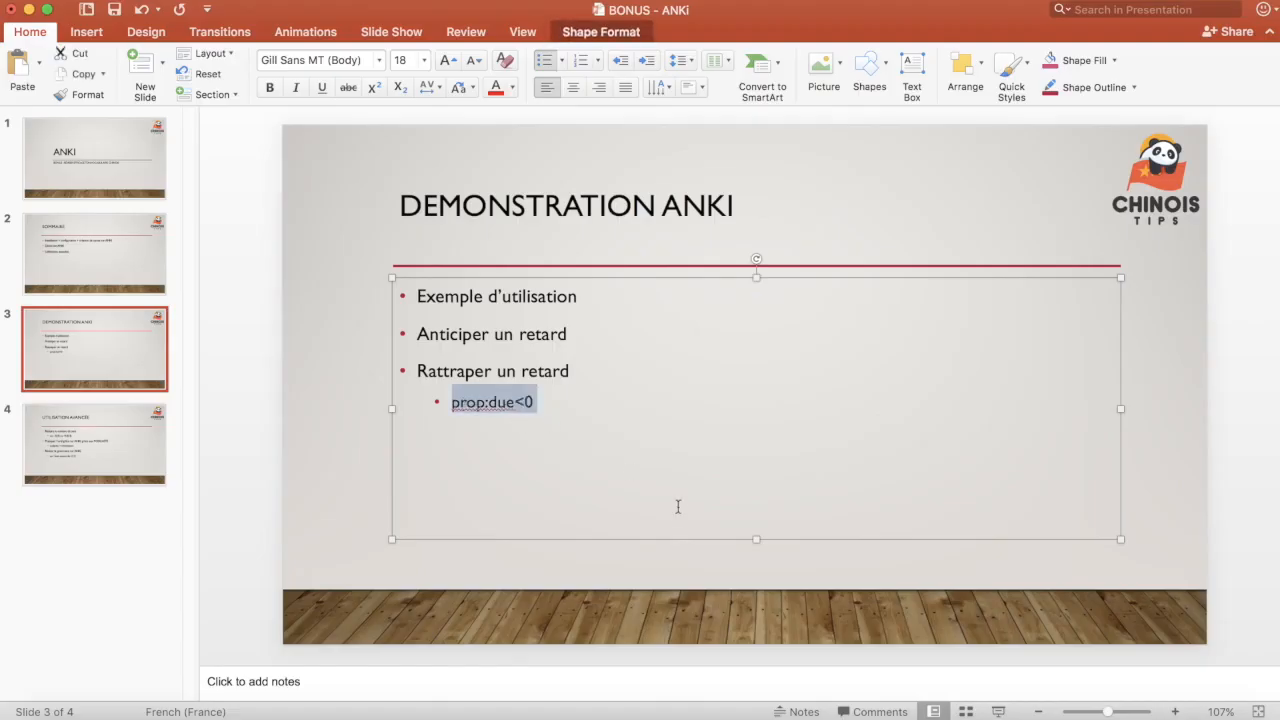
{"action": "left_click", "coordinate": [1020, 712]}
{"action": "key", "text": "super+Tab"}
{"action": "left_click", "coordinate": [430, 402]}
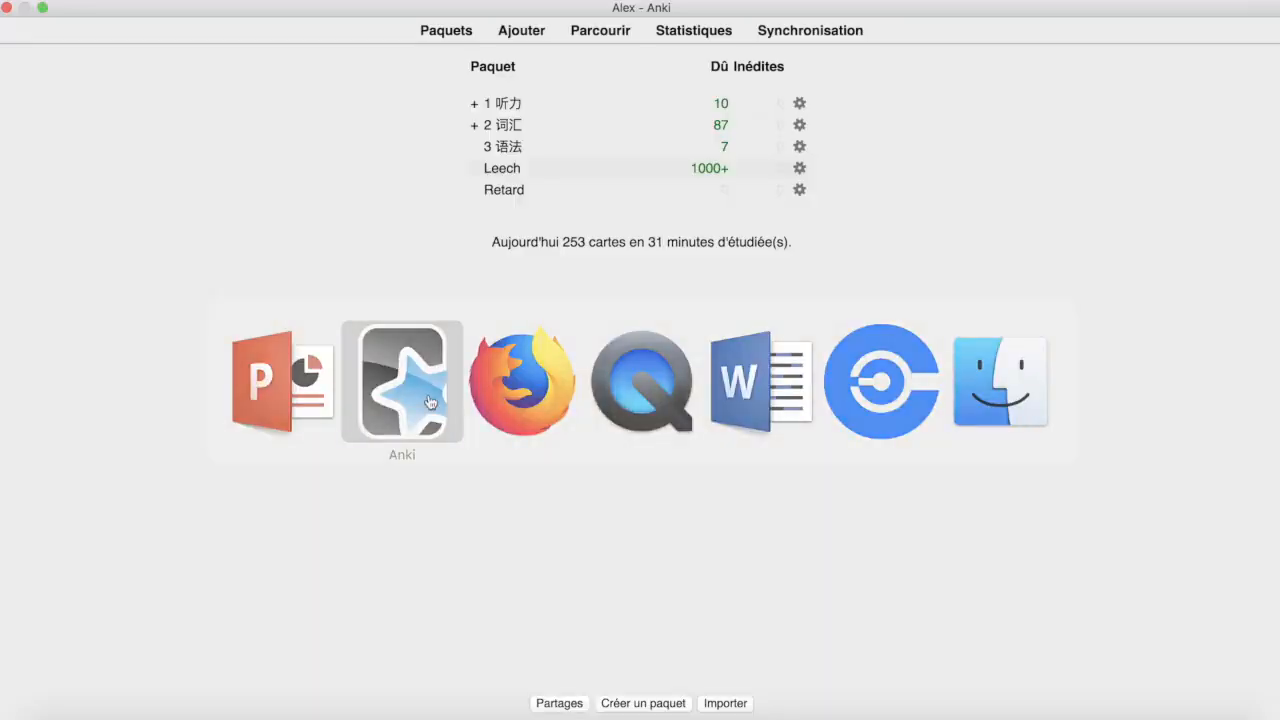
Step: Filter the card browser to the overdue cards of the Leech deck with deck:Leech prop:due<0
{"action": "left_click", "coordinate": [592, 38]}
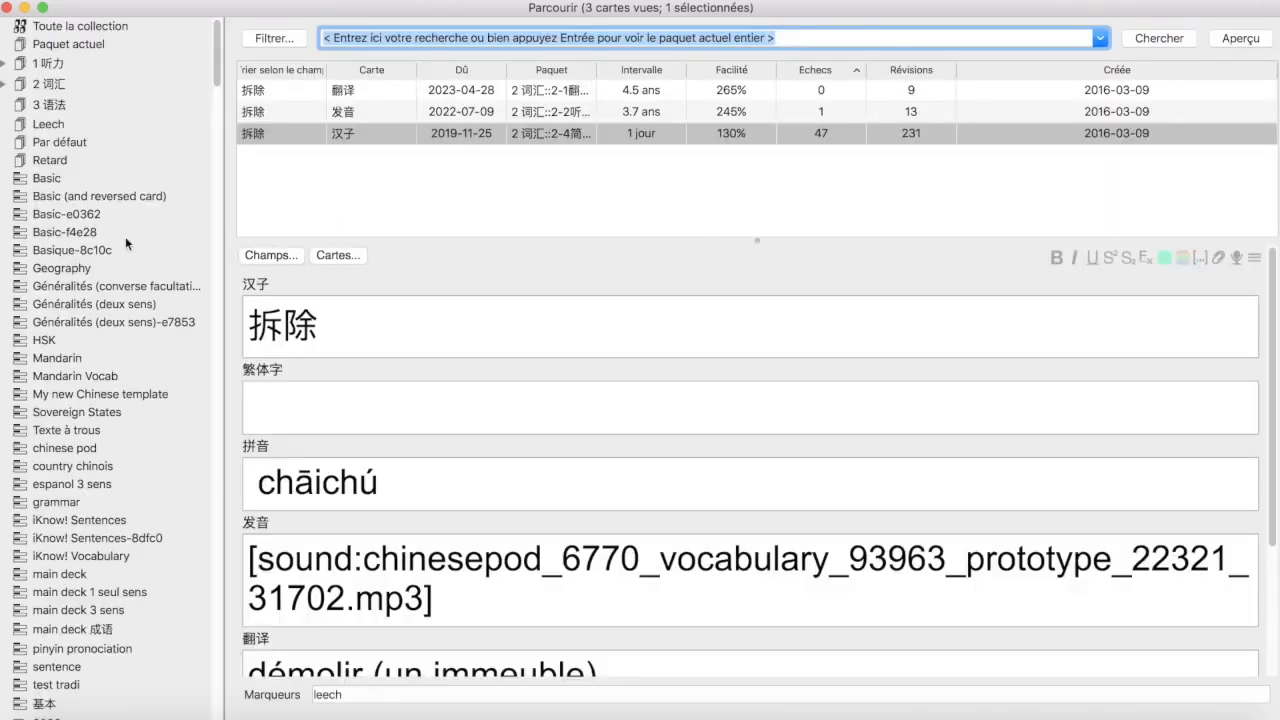
{"action": "scroll", "coordinate": [125, 236], "scroll_direction": "down", "scroll_amount": 5}
{"action": "scroll", "coordinate": [116, 235], "scroll_direction": "up", "scroll_amount": 5}
{"action": "left_click", "coordinate": [53, 125]}
{"action": "left_click", "coordinate": [420, 38]}
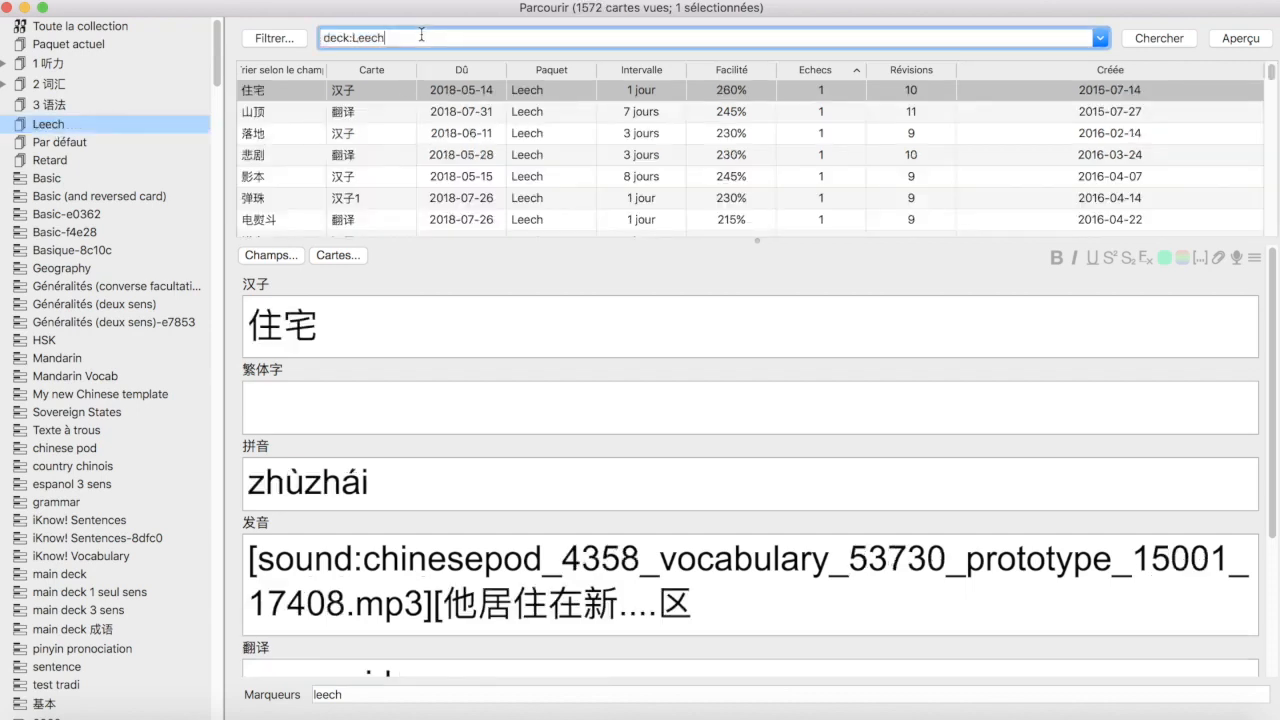
{"action": "key", "text": "super+v"}
{"action": "key", "text": "Return"}
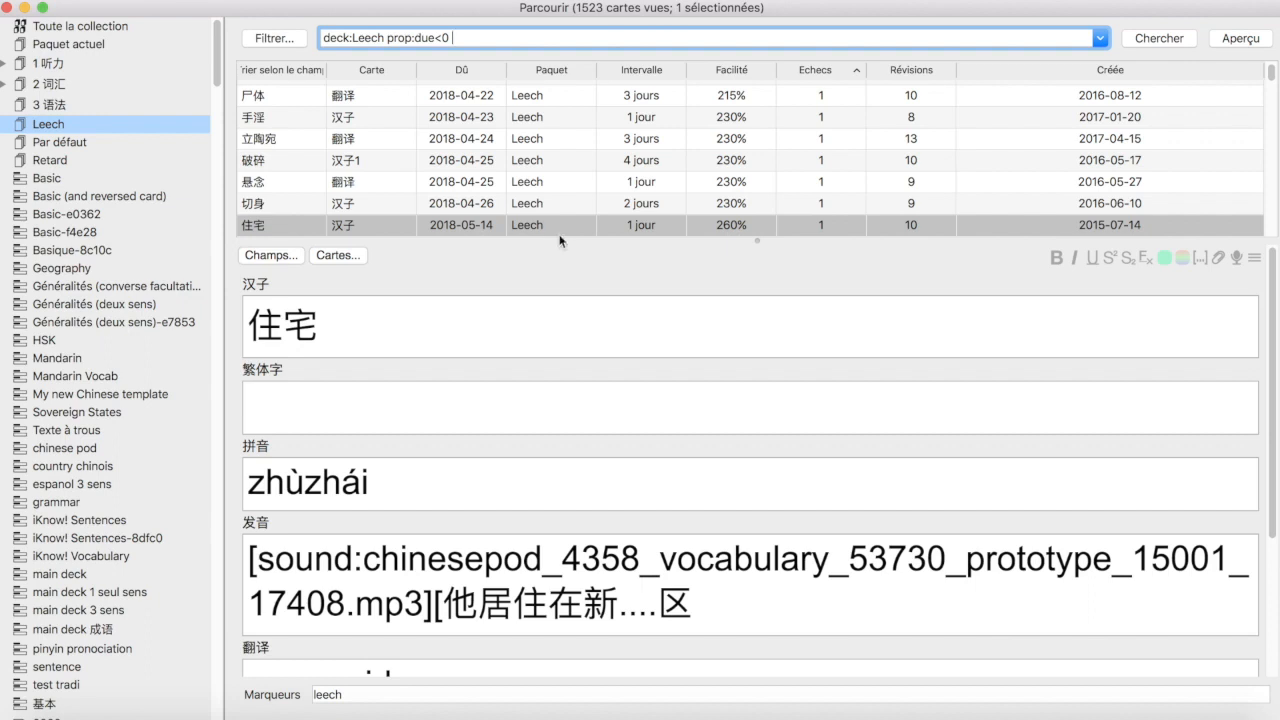
Step: Enlarge the card list, select all the filtered overdue Leech cards and move them to the Retard deck
{"action": "left_click_drag", "start_coordinate": [558, 241], "coordinate": [556, 405]}
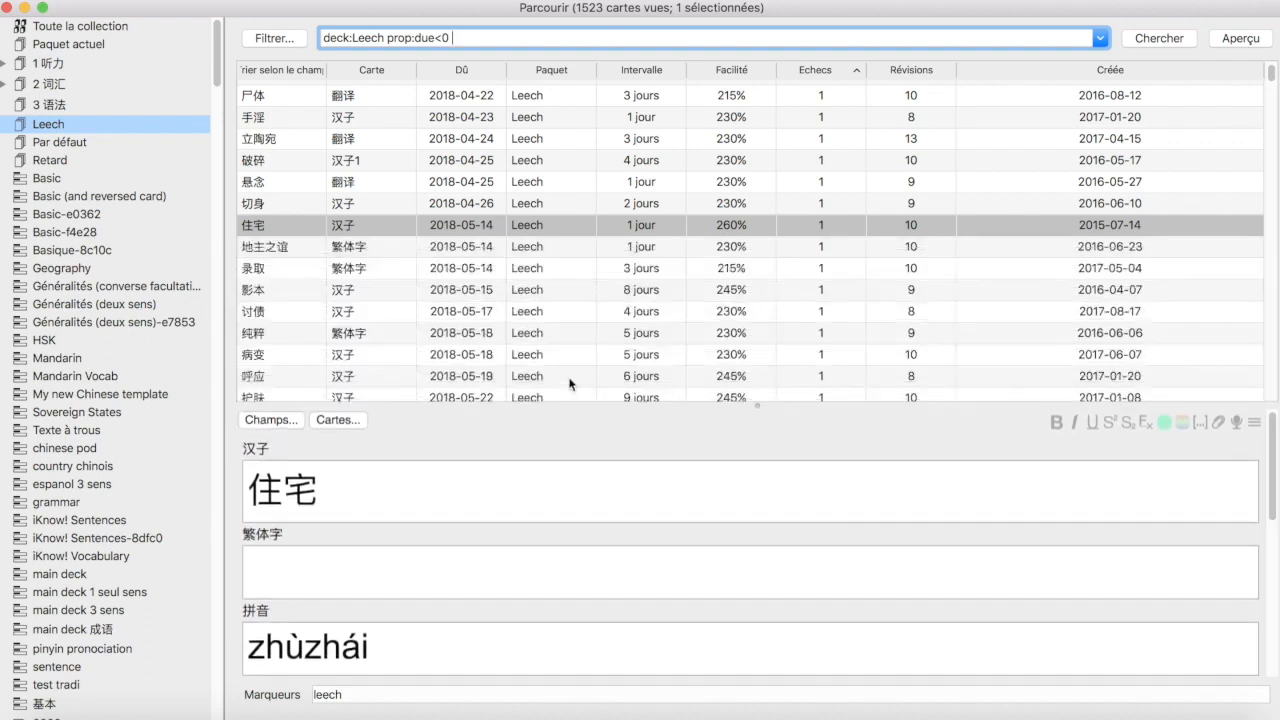
{"action": "left_click", "coordinate": [600, 247]}
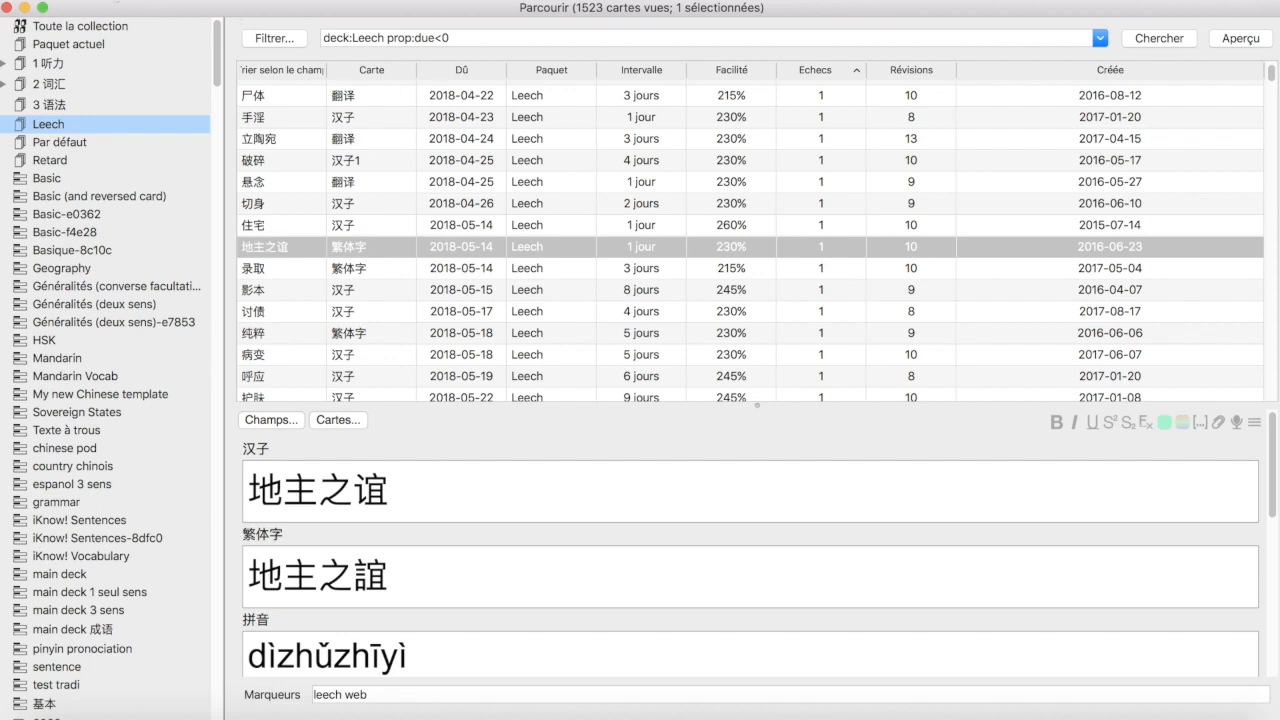
{"action": "left_click", "coordinate": [112, 1]}
{"action": "left_click", "coordinate": [129, 37]}
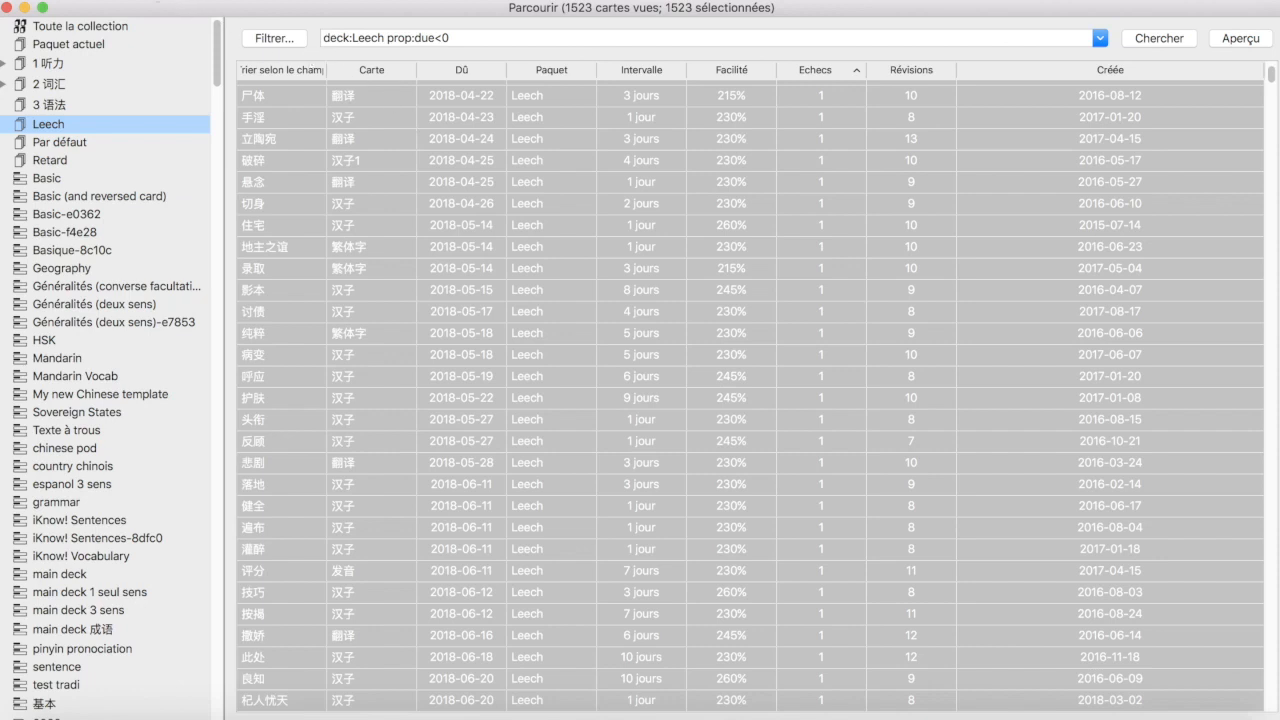
{"action": "left_click", "coordinate": [195, 1]}
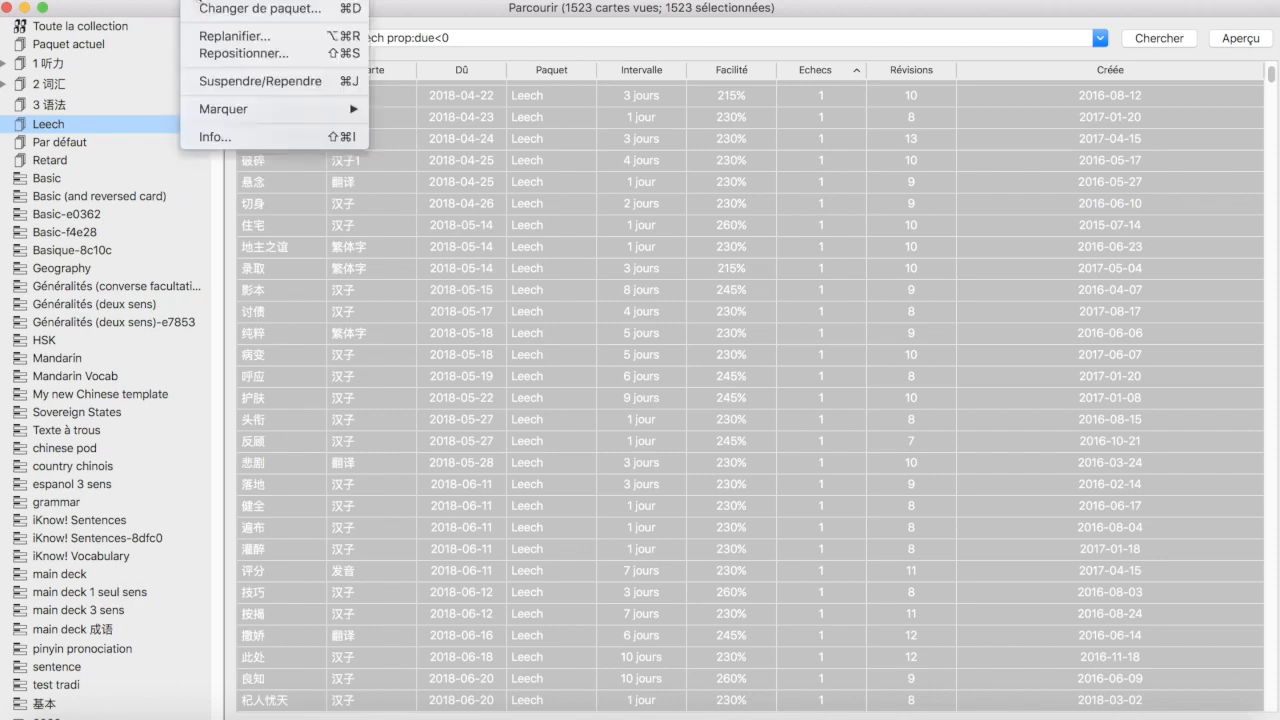
{"action": "left_click", "coordinate": [207, 10]}
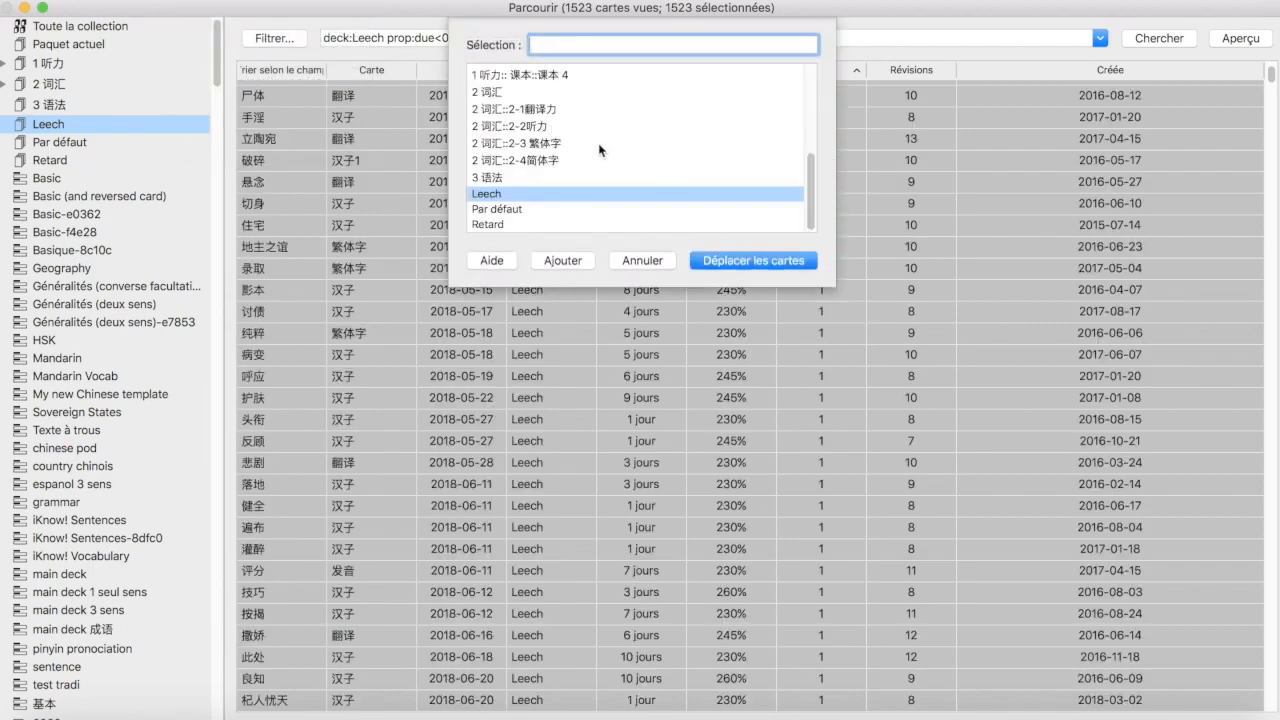
{"action": "left_click", "coordinate": [507, 226]}
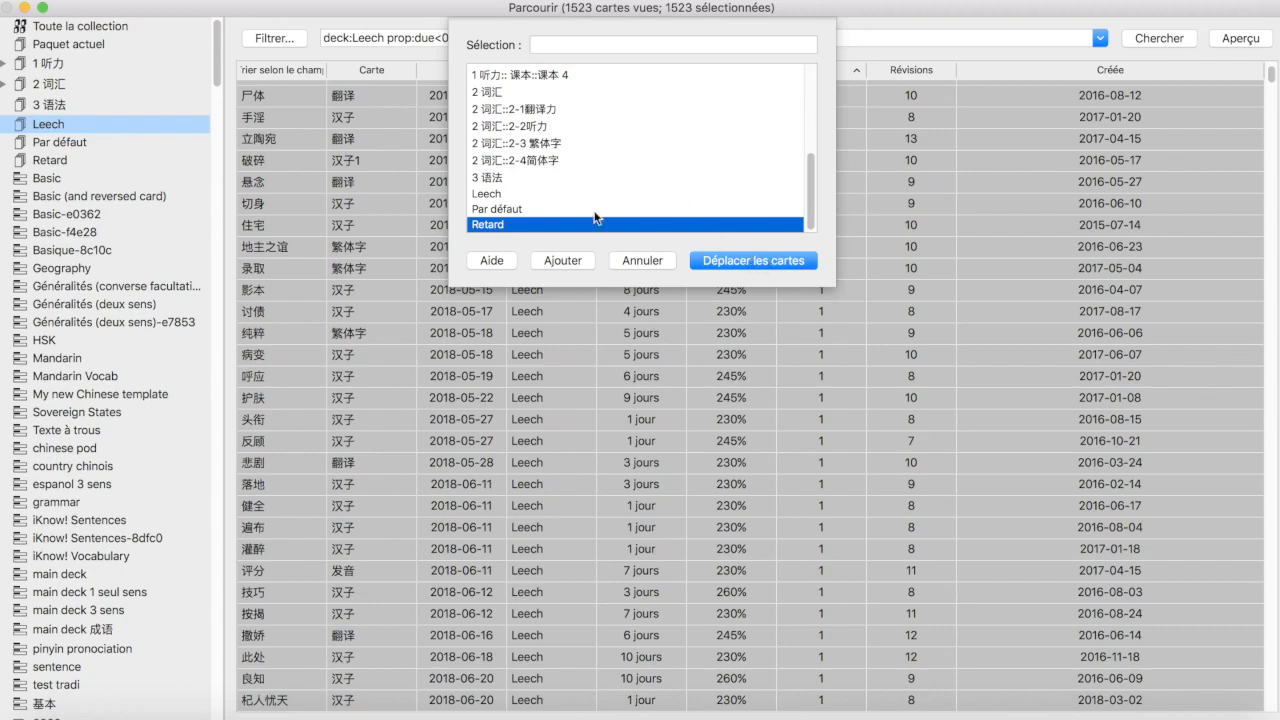
{"action": "left_click", "coordinate": [751, 262]}
{"action": "left_click", "coordinate": [750, 254]}
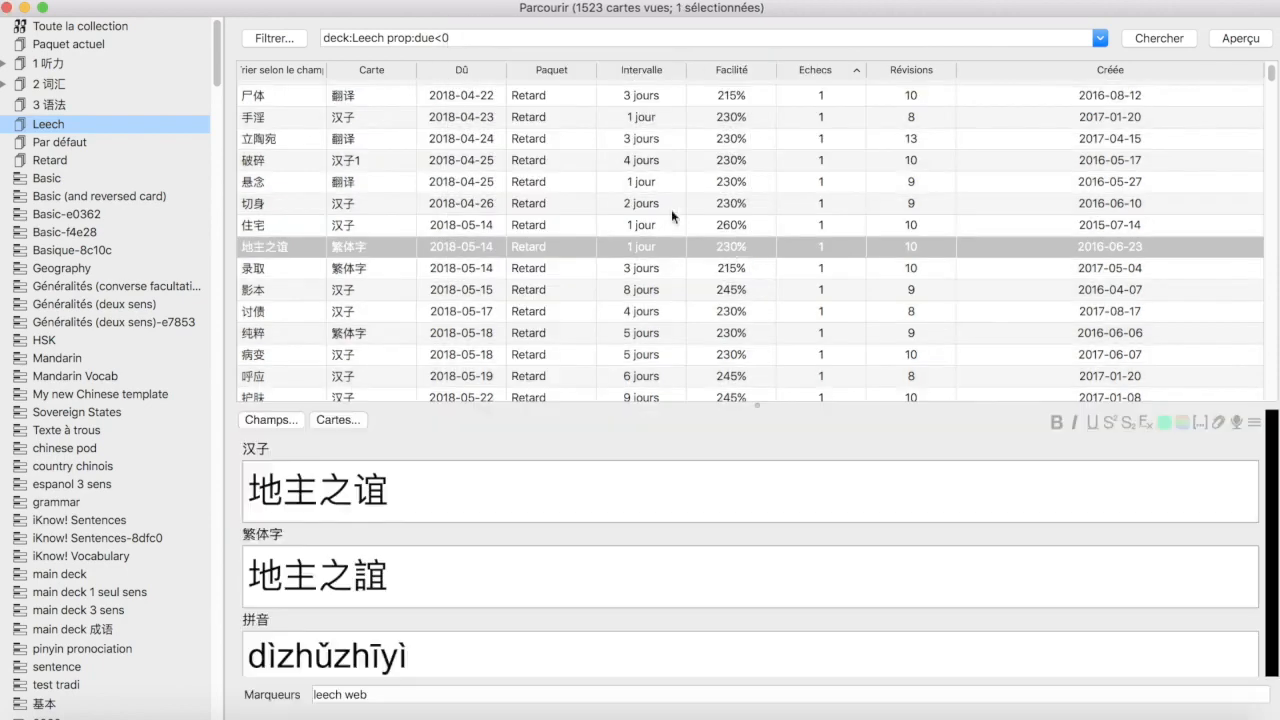
Step: Close the card browser and create a custom study session for the 1 听力 deck that reviews ahead by 1 day
{"action": "left_click", "coordinate": [557, 158]}
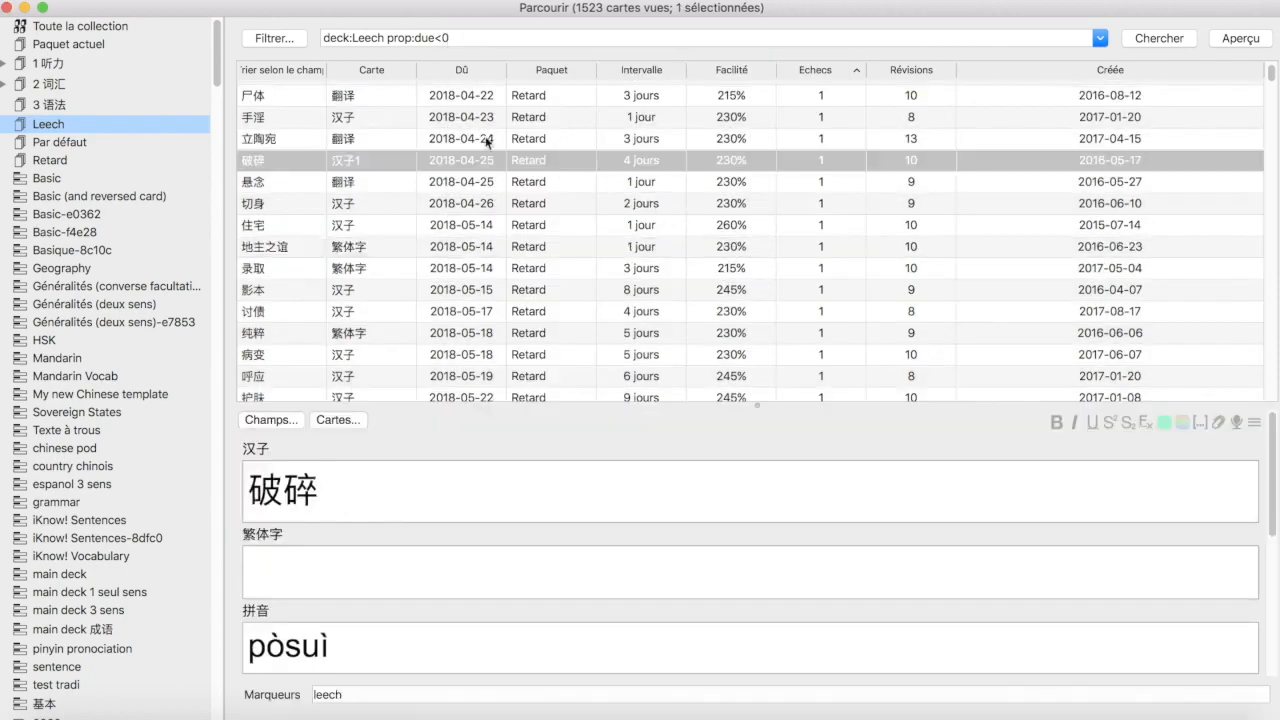
{"action": "left_click", "coordinate": [7, 8]}
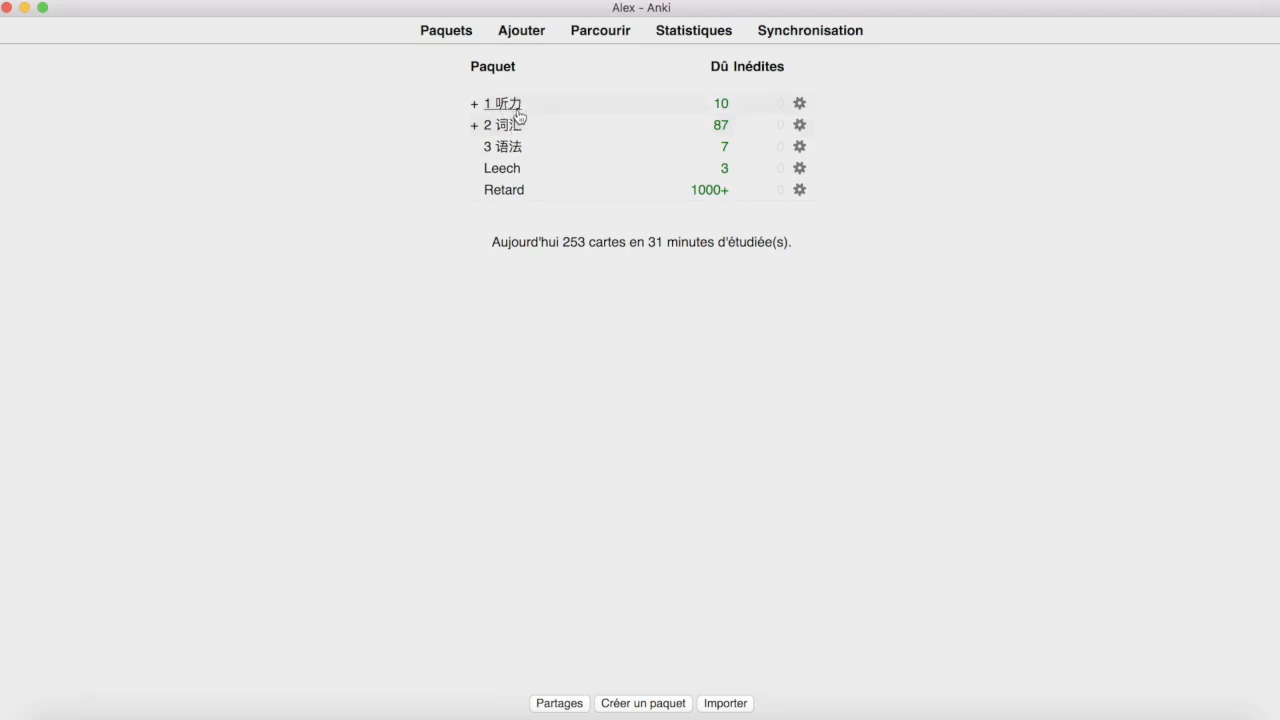
{"action": "left_click", "coordinate": [514, 108]}
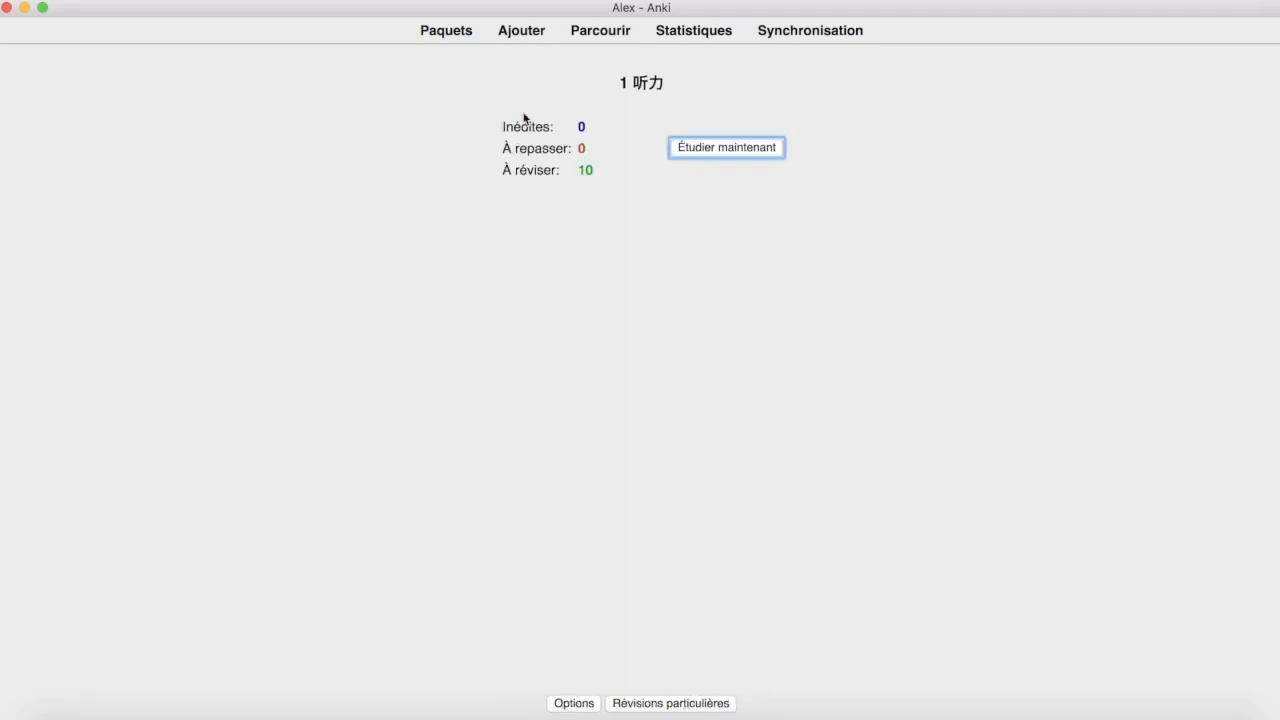
{"action": "left_click", "coordinate": [677, 704]}
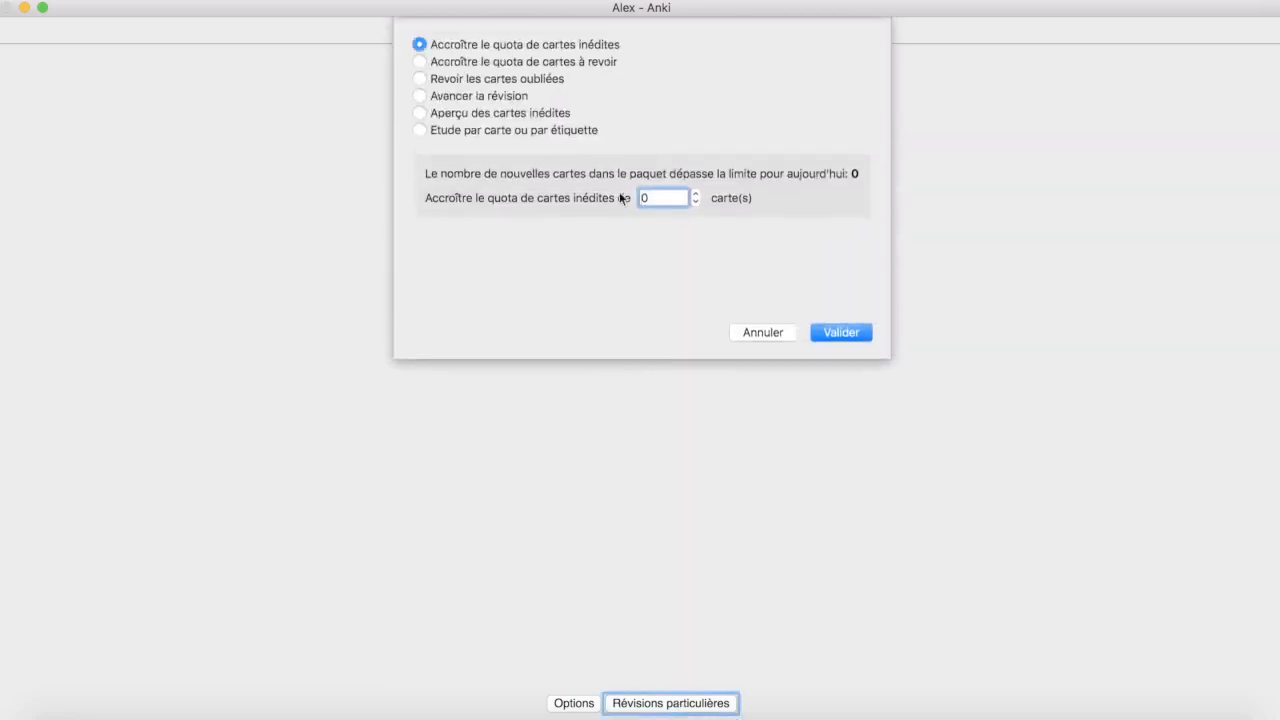
{"action": "left_click", "coordinate": [468, 96]}
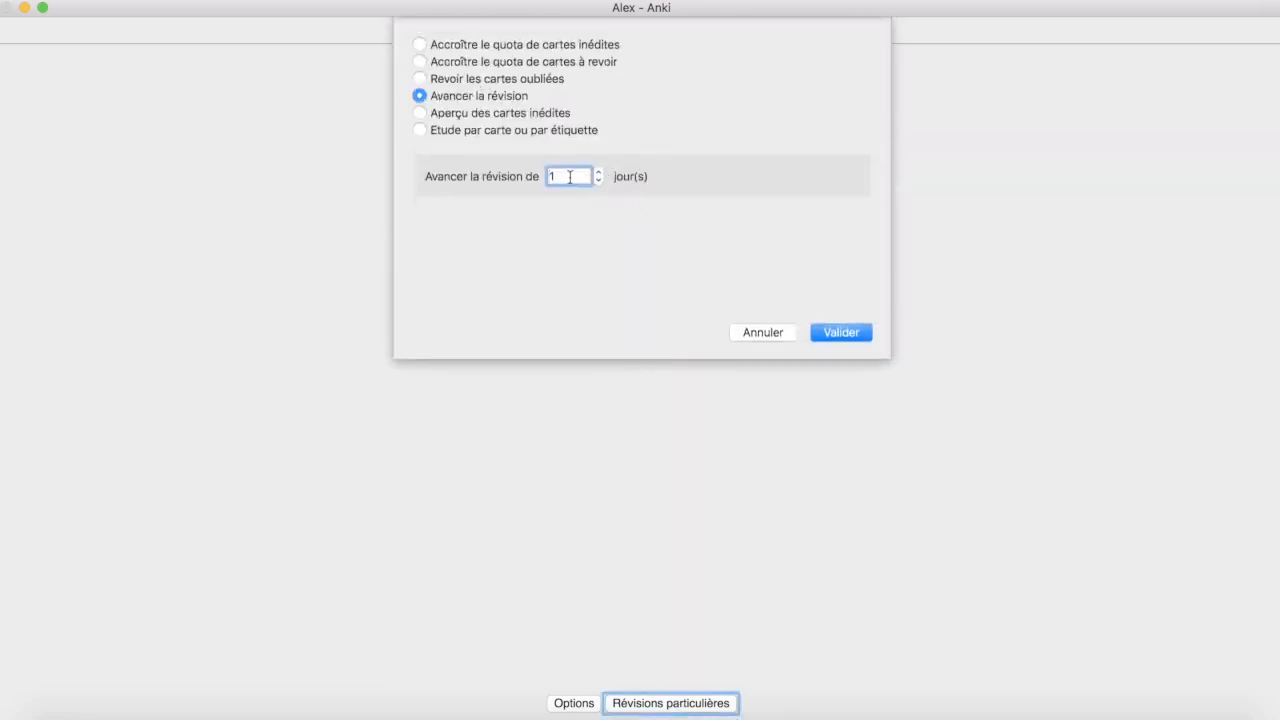
{"action": "key", "text": "Return"}
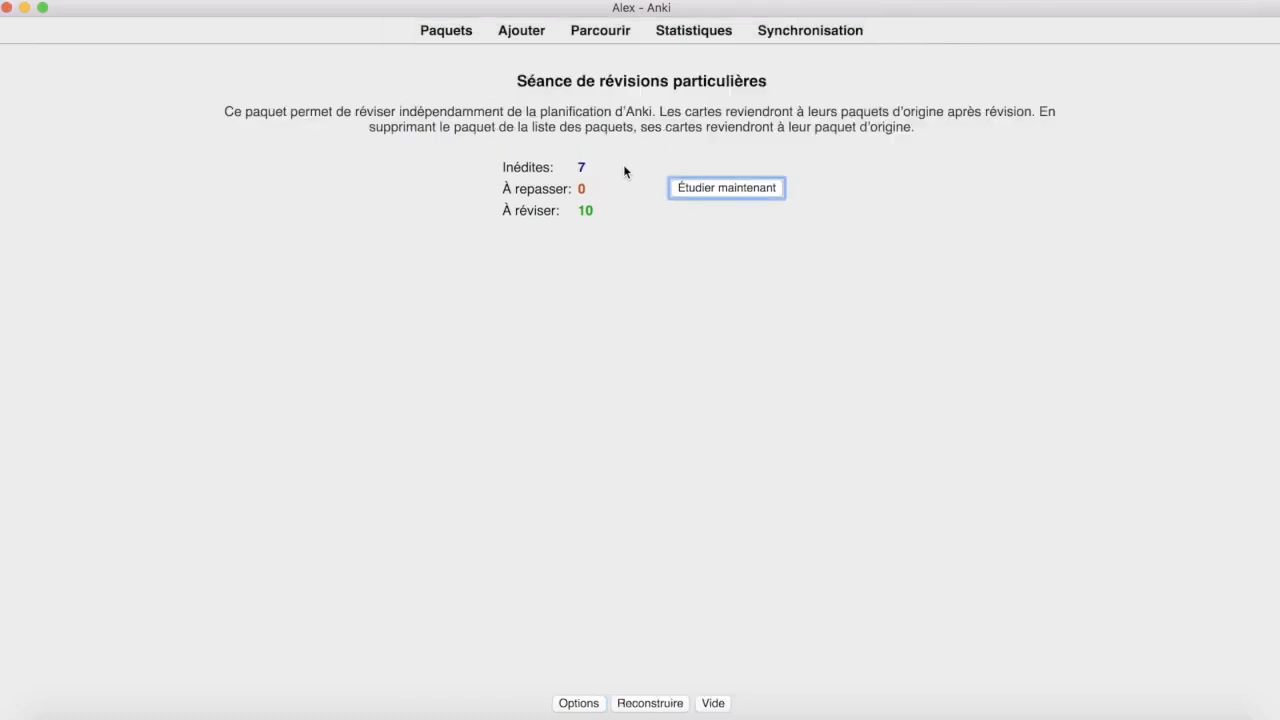
Step: Start the custom study session, reveal the first card's answer and read its dialogue as far as speaker B's line about 洋打工
{"action": "left_click", "coordinate": [694, 194]}
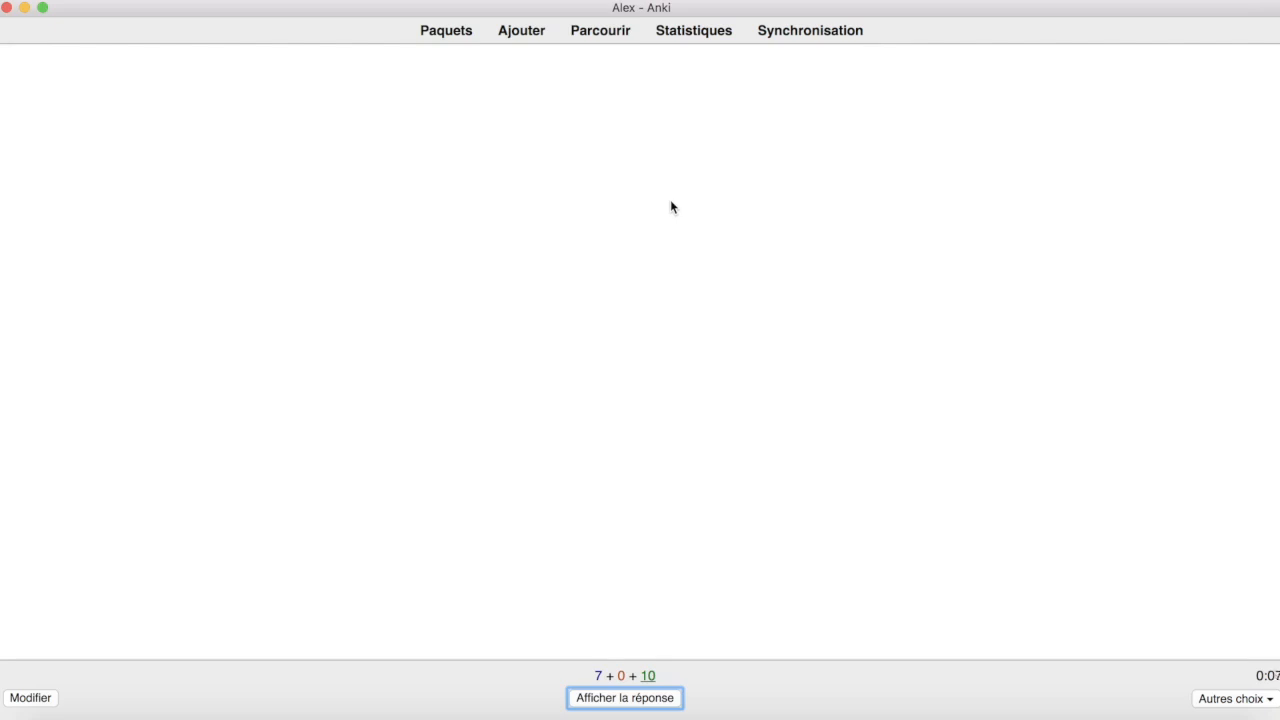
{"action": "left_click", "coordinate": [633, 699]}
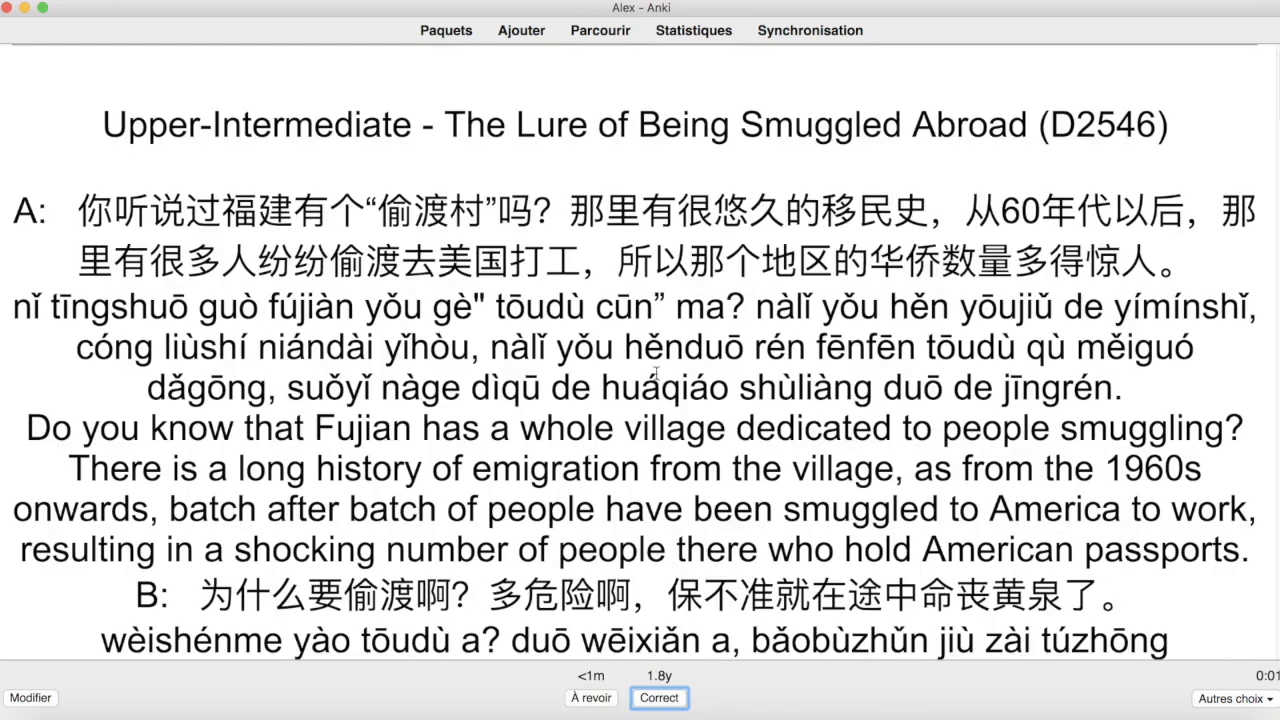
{"action": "scroll", "coordinate": [856, 318], "scroll_direction": "down", "scroll_amount": 3}
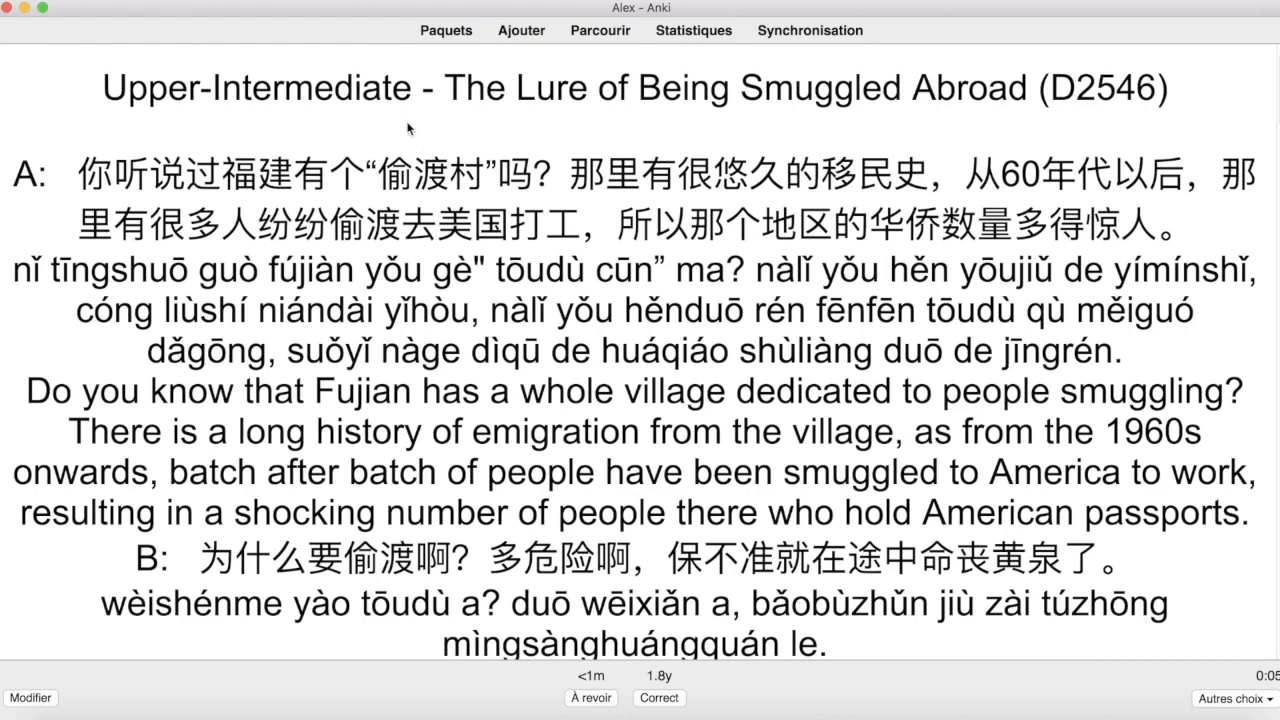
{"action": "scroll", "coordinate": [616, 199], "scroll_direction": "down", "scroll_amount": 3}
{"action": "scroll", "coordinate": [616, 199], "scroll_direction": "down", "scroll_amount": 15}
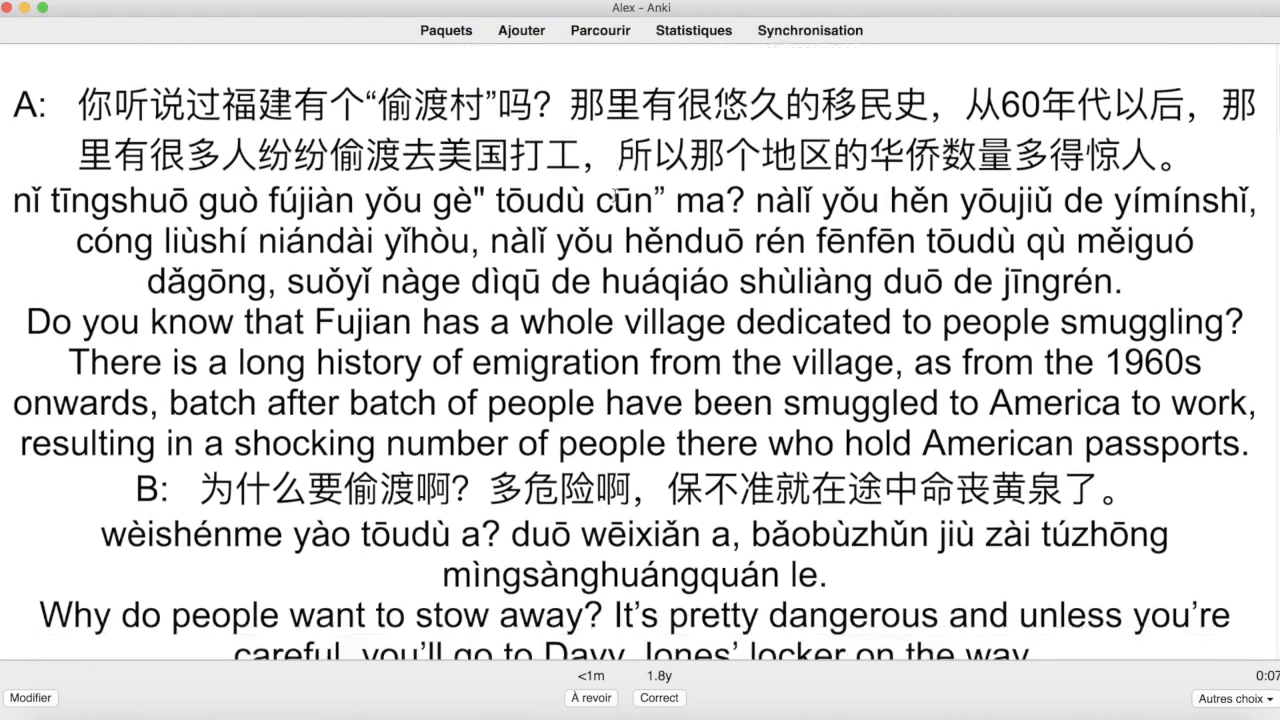
{"action": "scroll", "coordinate": [616, 196], "scroll_direction": "down", "scroll_amount": 7}
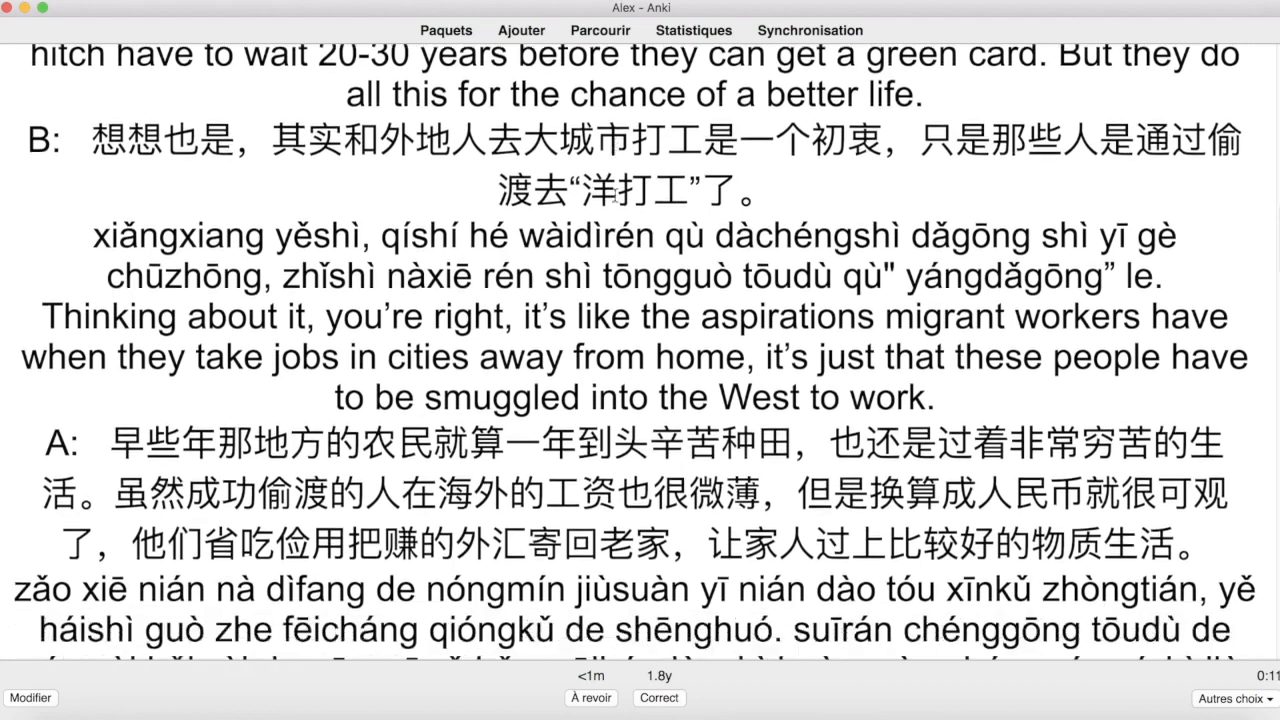
{"action": "scroll", "coordinate": [616, 196], "scroll_direction": "down", "scroll_amount": 2}
{"action": "scroll", "coordinate": [616, 196], "scroll_direction": "up", "scroll_amount": 2}
{"action": "left_click_drag", "start_coordinate": [272, 140], "coordinate": [738, 190]}
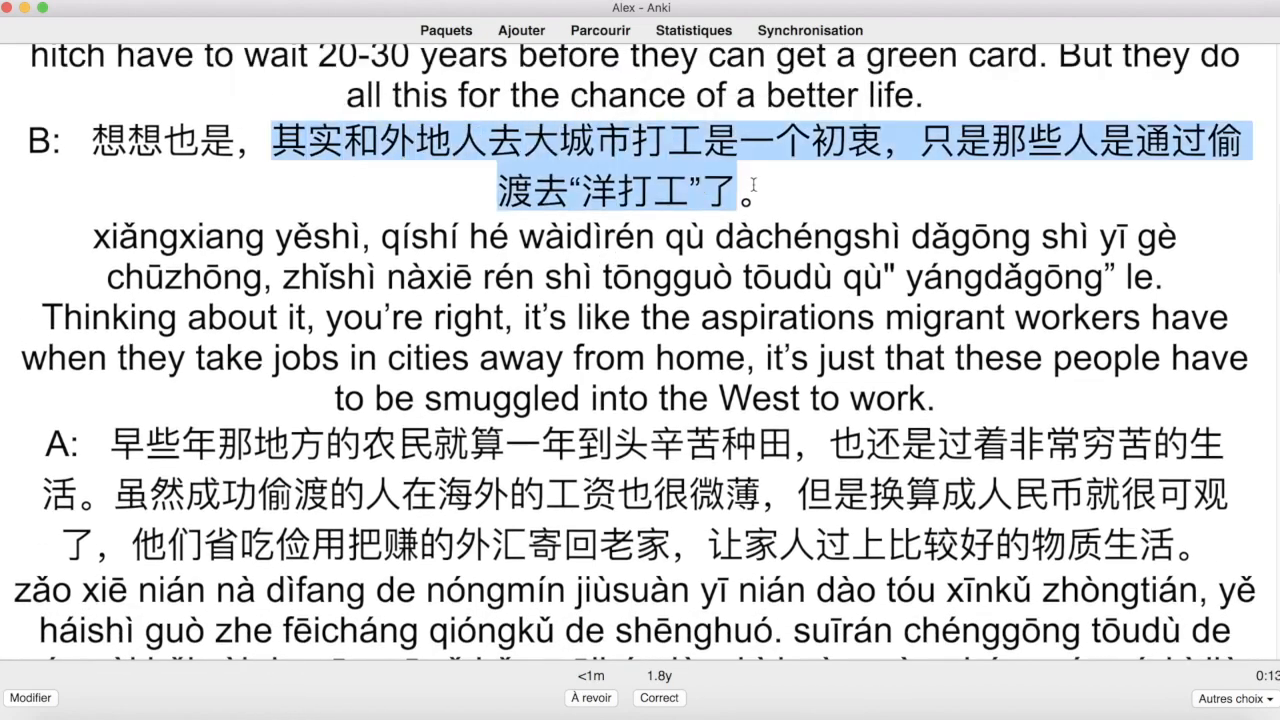
{"action": "left_click", "coordinate": [700, 195]}
Step: Read the rest of the smuggling dialogue down to its Key Vocabulary section
{"action": "scroll", "coordinate": [698, 197], "scroll_direction": "down", "scroll_amount": 5}
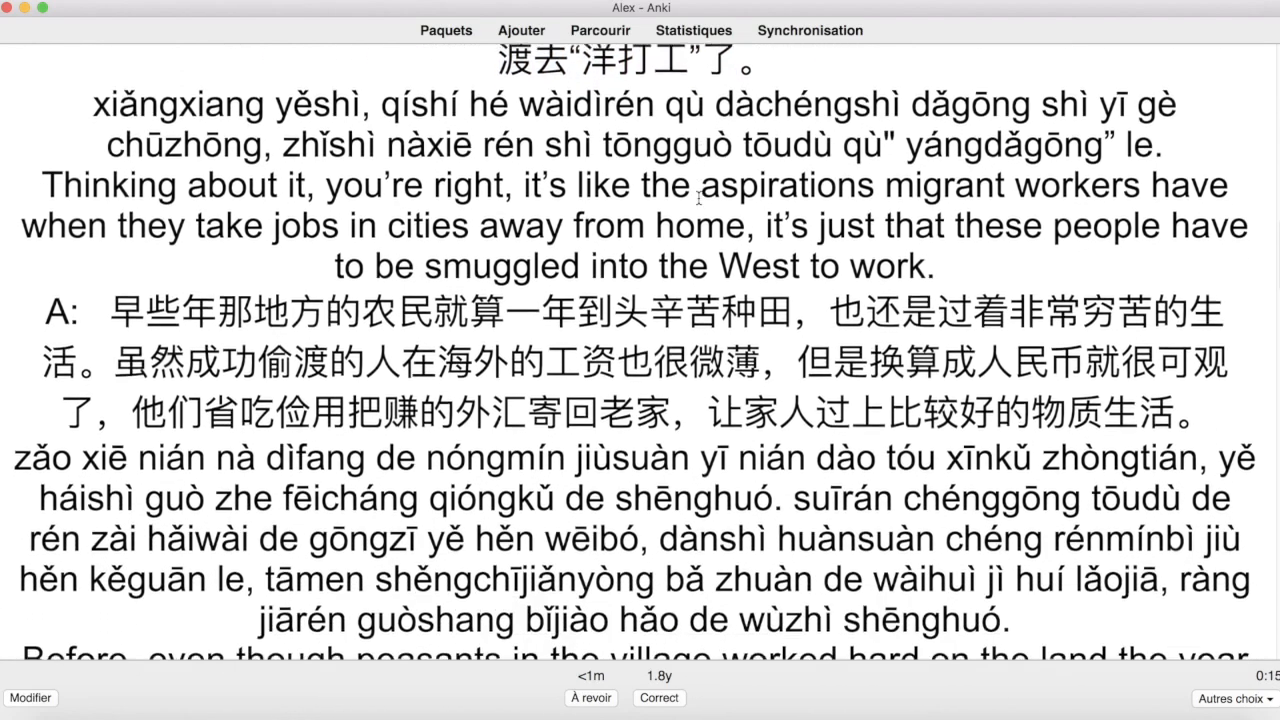
{"action": "scroll", "coordinate": [698, 198], "scroll_direction": "down", "scroll_amount": 6}
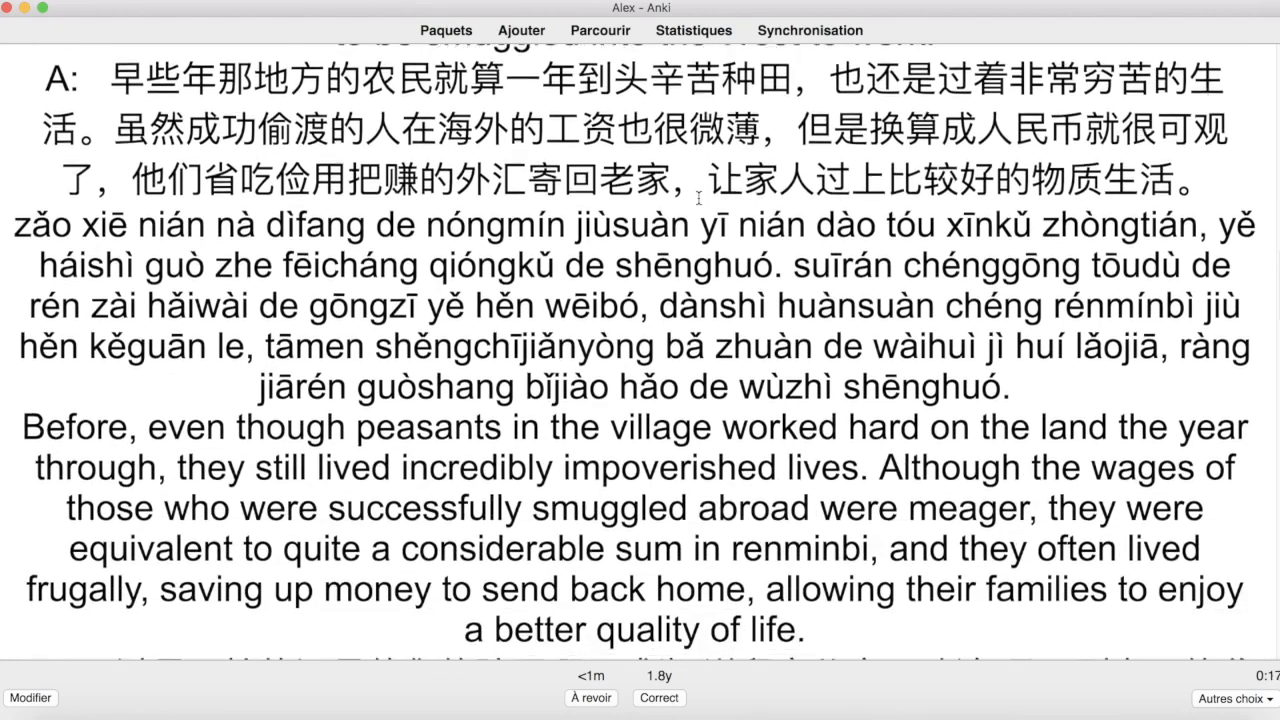
{"action": "scroll", "coordinate": [698, 198], "scroll_direction": "down", "scroll_amount": 4}
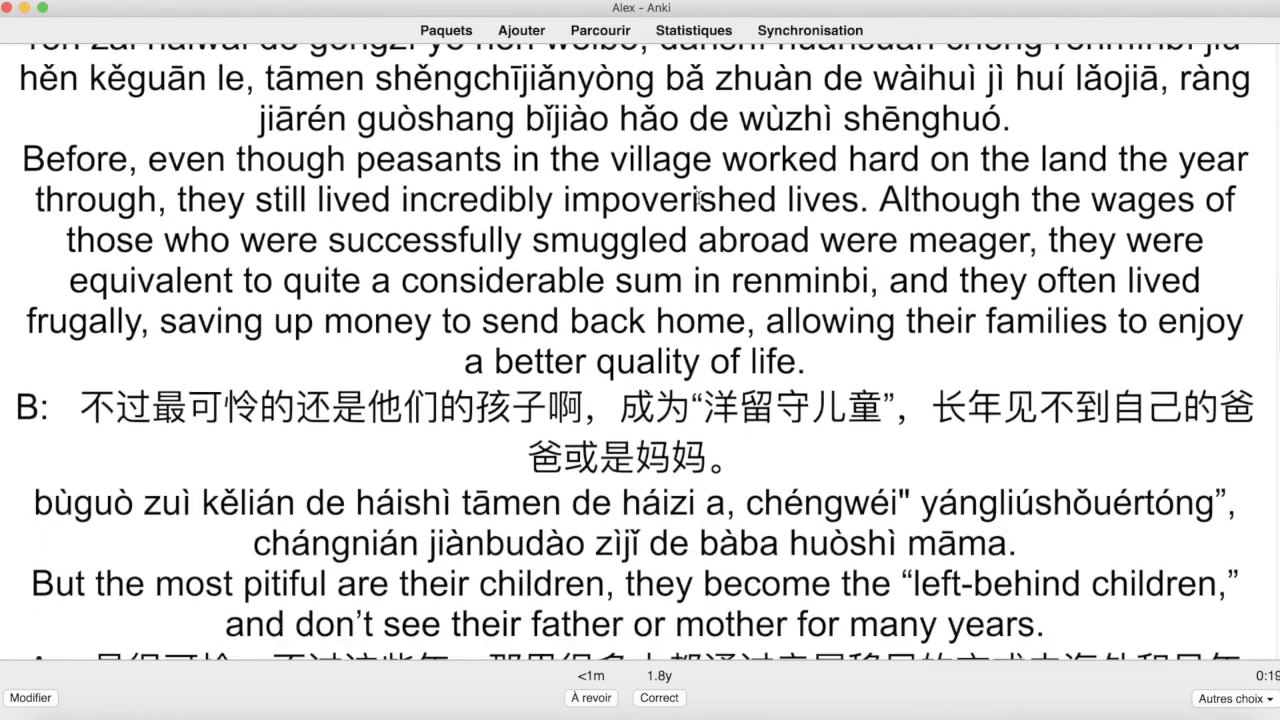
{"action": "scroll", "coordinate": [698, 197], "scroll_direction": "down", "scroll_amount": 4}
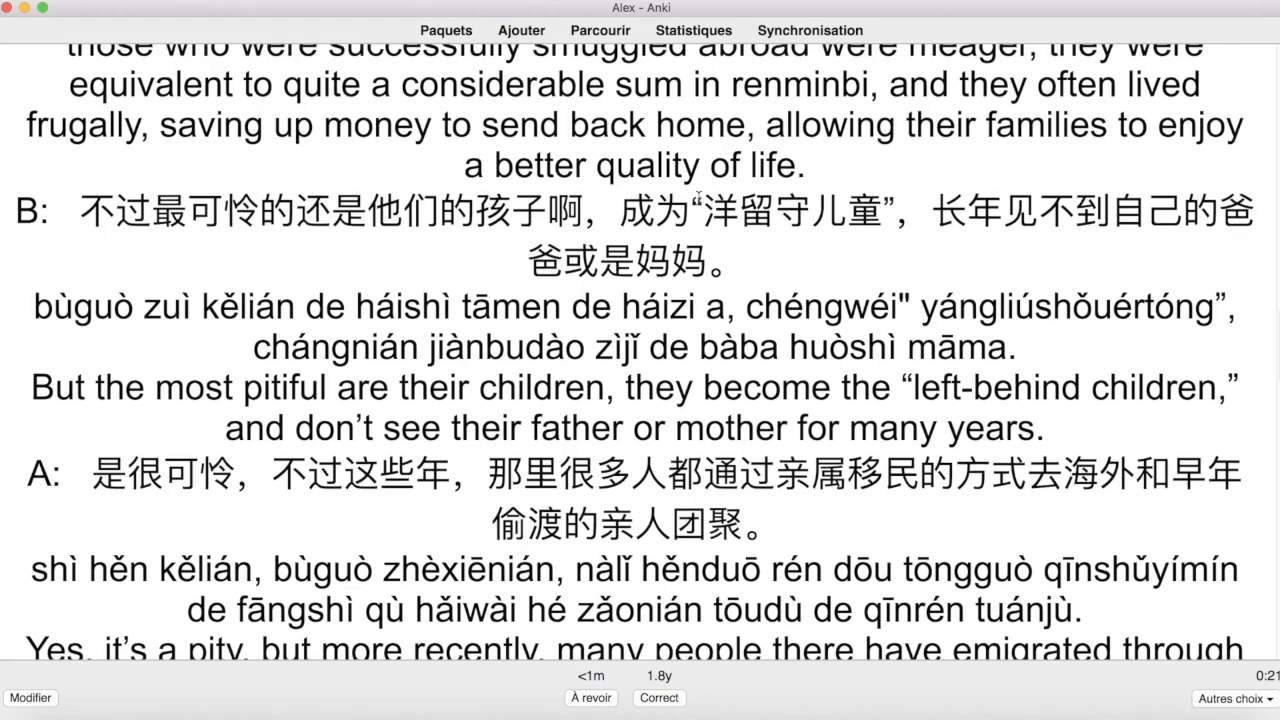
{"action": "scroll", "coordinate": [698, 197], "scroll_direction": "down", "scroll_amount": 6}
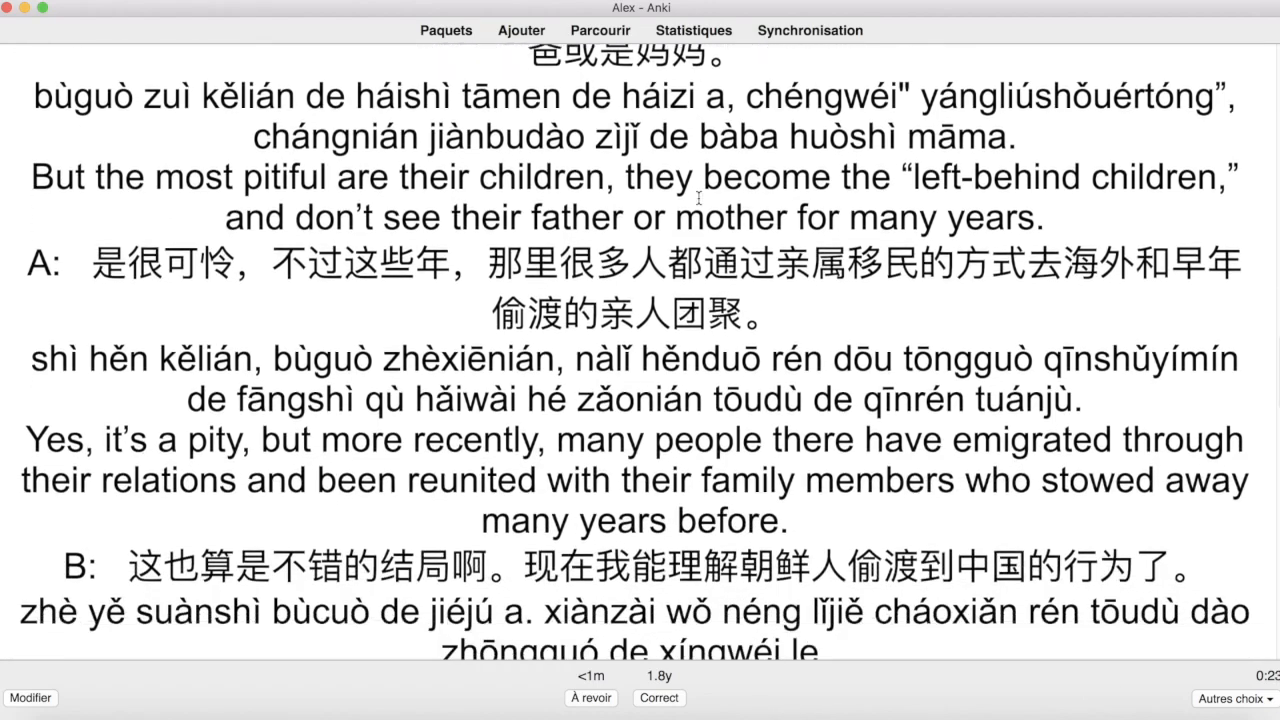
{"action": "scroll", "coordinate": [698, 197], "scroll_direction": "down", "scroll_amount": 4}
{"action": "scroll", "coordinate": [698, 197], "scroll_direction": "down", "scroll_amount": 2}
{"action": "scroll", "coordinate": [698, 197], "scroll_direction": "up", "scroll_amount": 4}
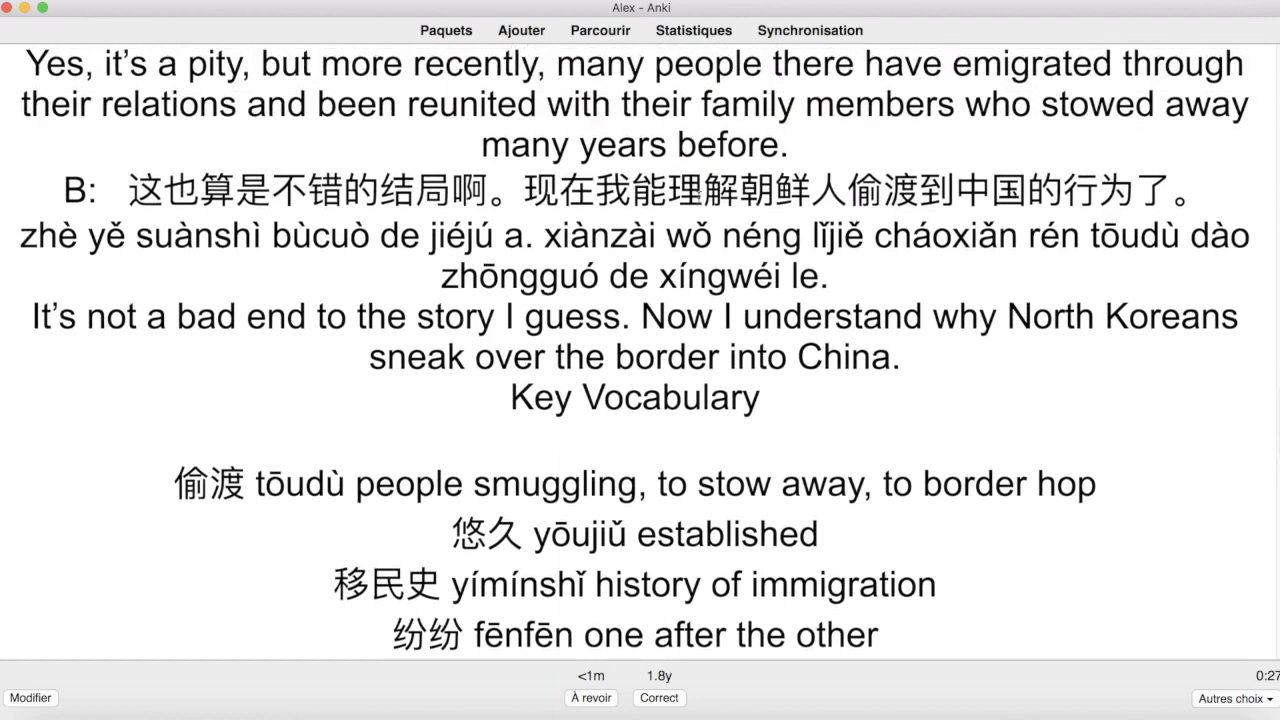
Step: Look back up through the dialogue's Chinese text, pinyin and English translations
{"action": "scroll", "coordinate": [698, 197], "scroll_direction": "up", "scroll_amount": 2}
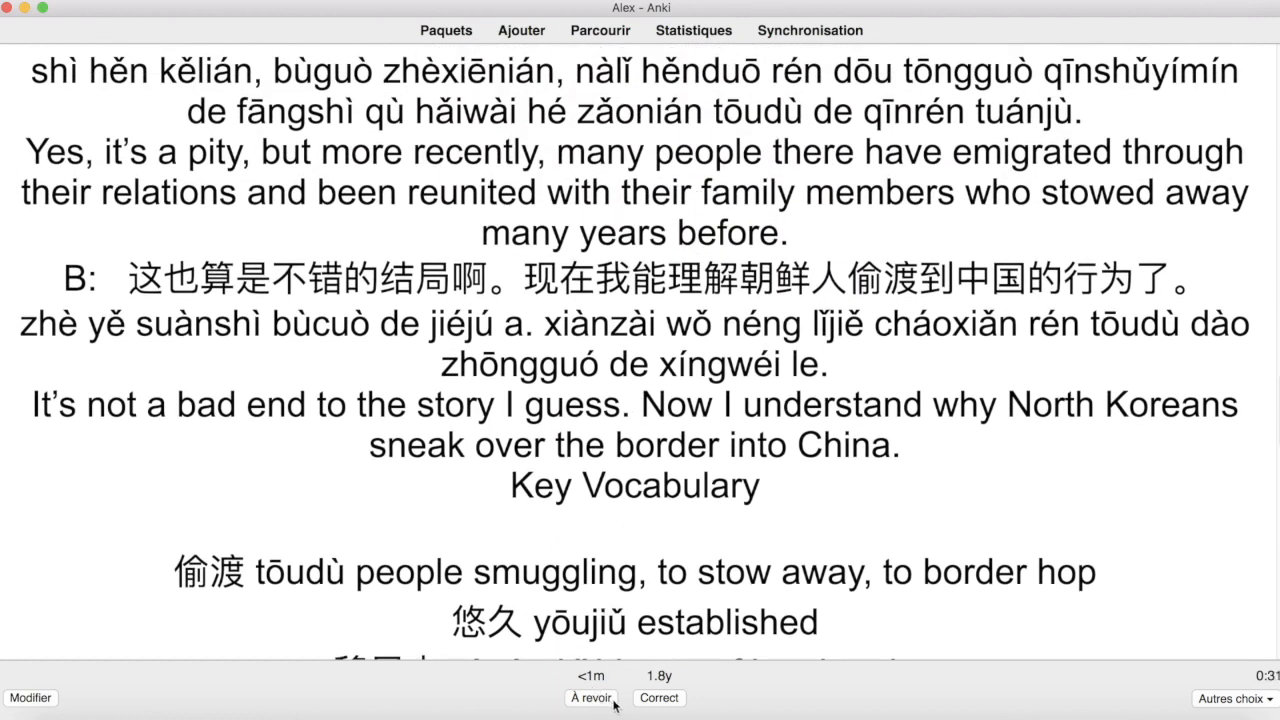
{"action": "scroll", "coordinate": [658, 531], "scroll_direction": "up", "scroll_amount": 3}
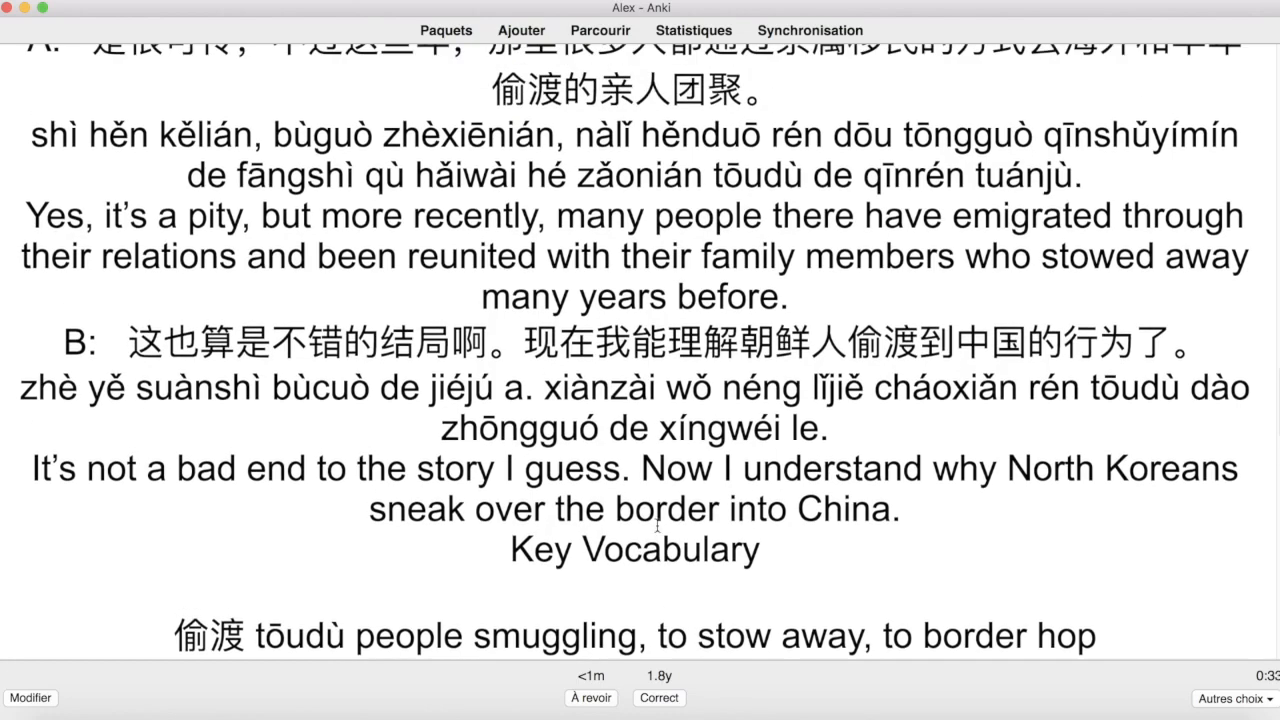
{"action": "scroll", "coordinate": [658, 523], "scroll_direction": "up", "scroll_amount": 5}
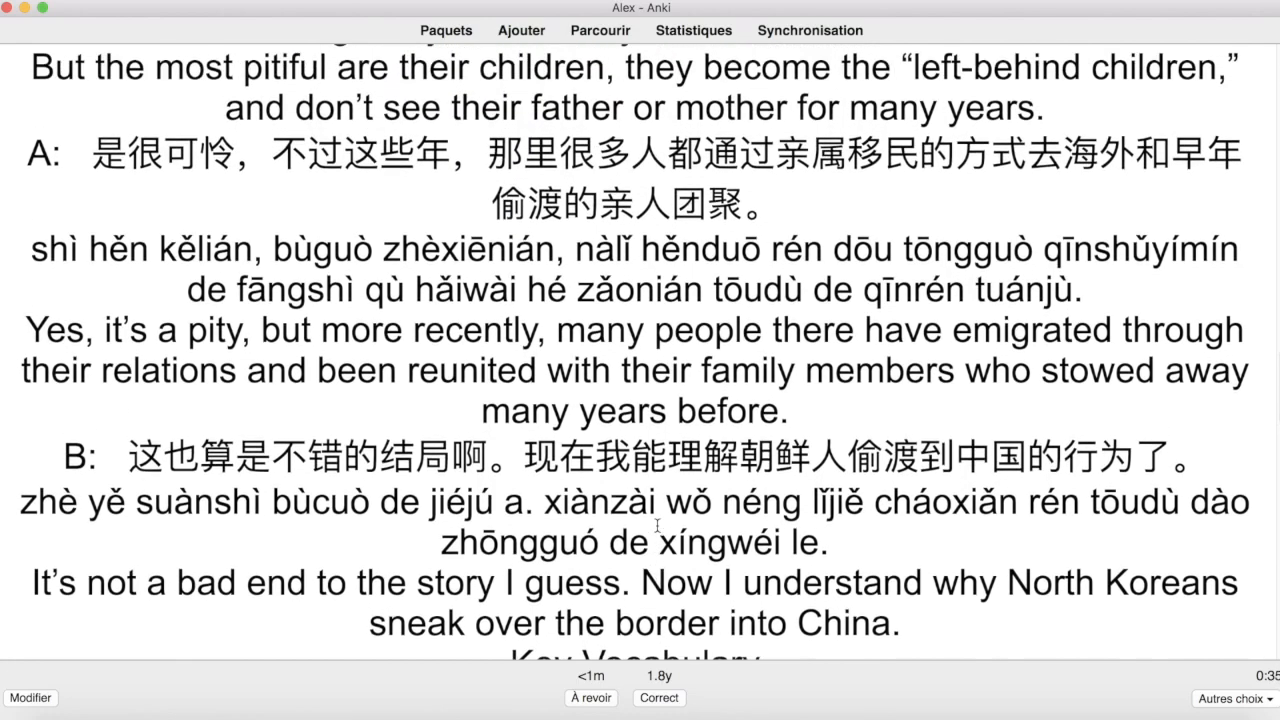
{"action": "scroll", "coordinate": [658, 523], "scroll_direction": "up", "scroll_amount": 12}
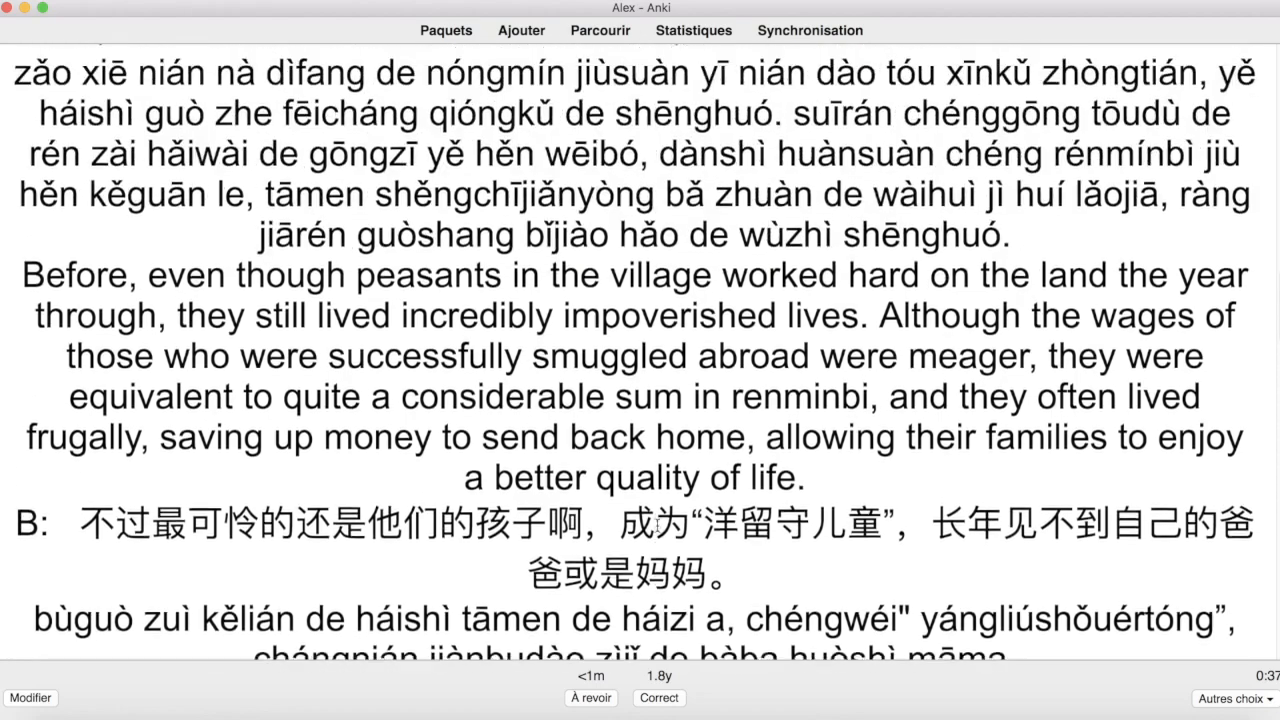
{"action": "scroll", "coordinate": [657, 524], "scroll_direction": "up", "scroll_amount": 6}
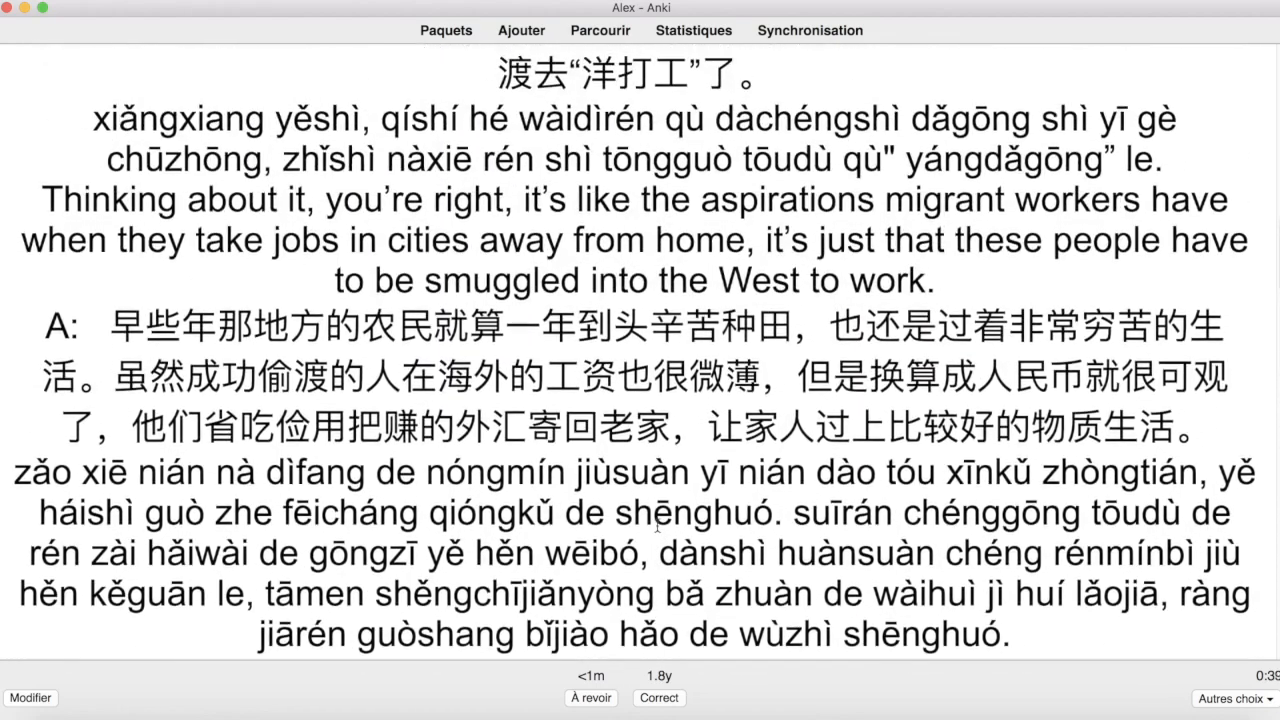
{"action": "scroll", "coordinate": [657, 524], "scroll_direction": "up", "scroll_amount": 2}
{"action": "scroll", "coordinate": [657, 524], "scroll_direction": "up", "scroll_amount": 2}
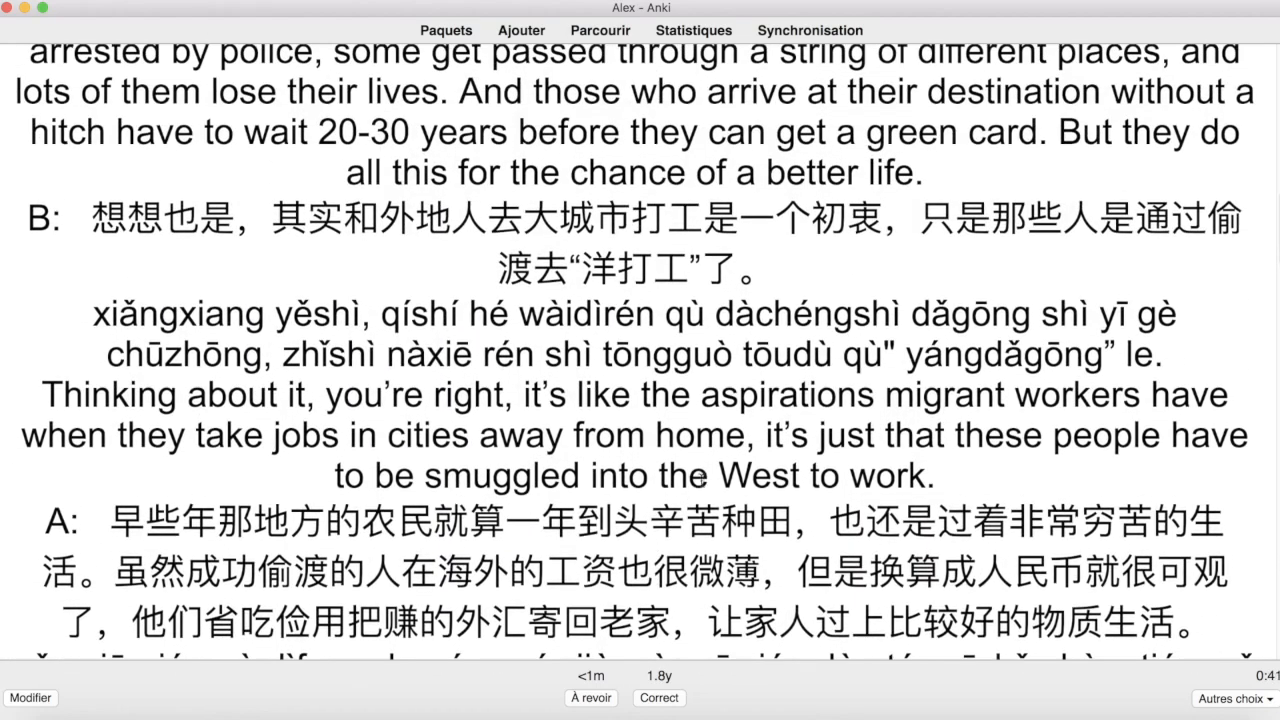
Step: Return to the deck list, start studying the 3 语法 deck and reveal the first card's answer
{"action": "left_click", "coordinate": [452, 32]}
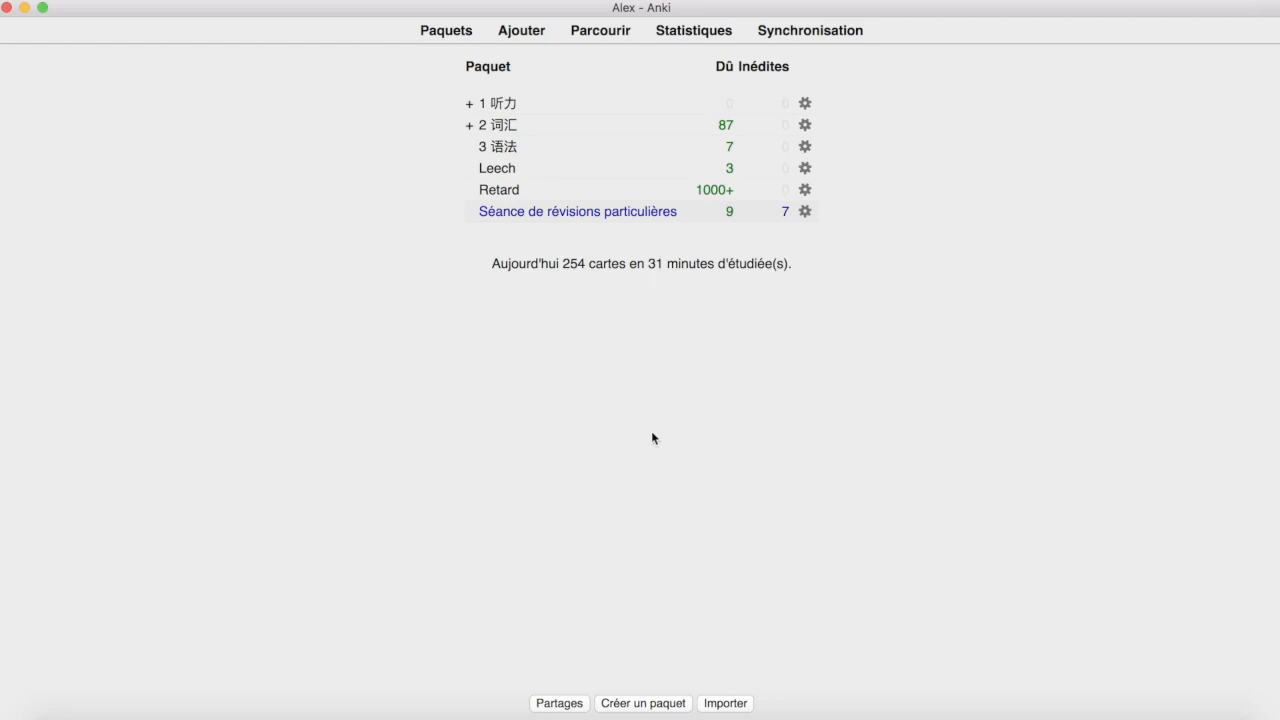
{"action": "left_click", "coordinate": [508, 156]}
{"action": "left_click", "coordinate": [730, 150]}
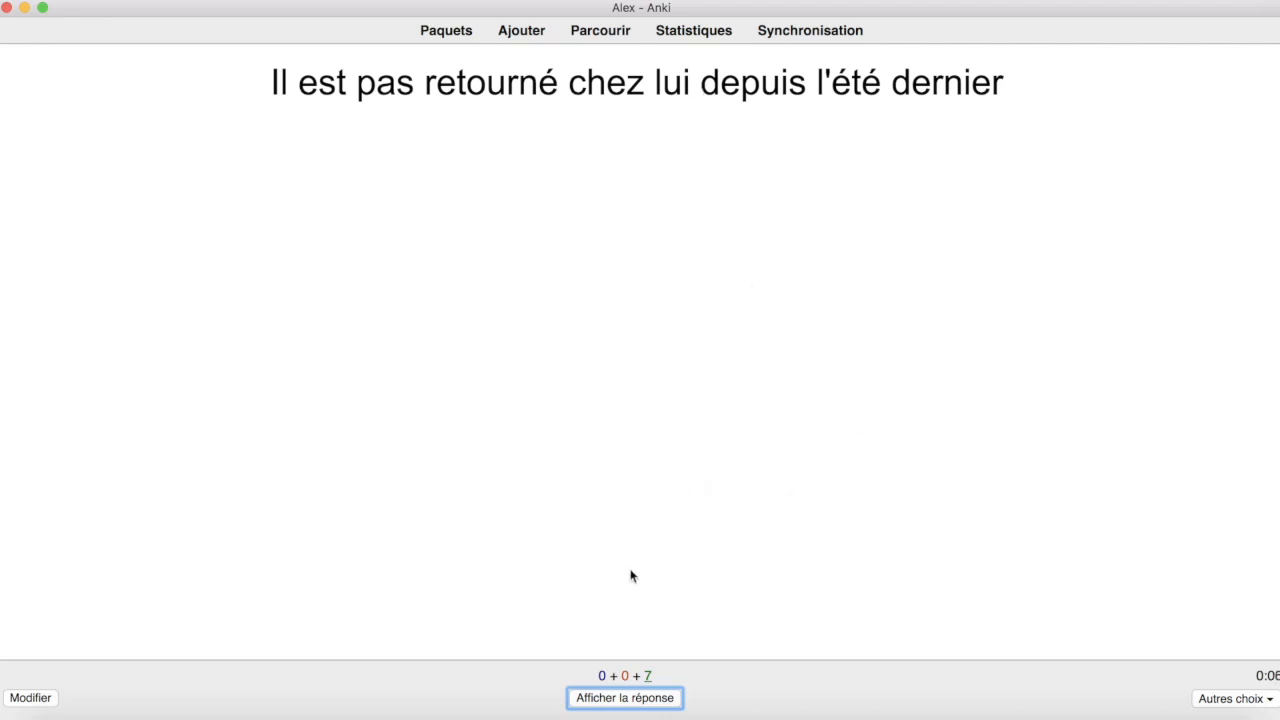
{"action": "left_click", "coordinate": [640, 697]}
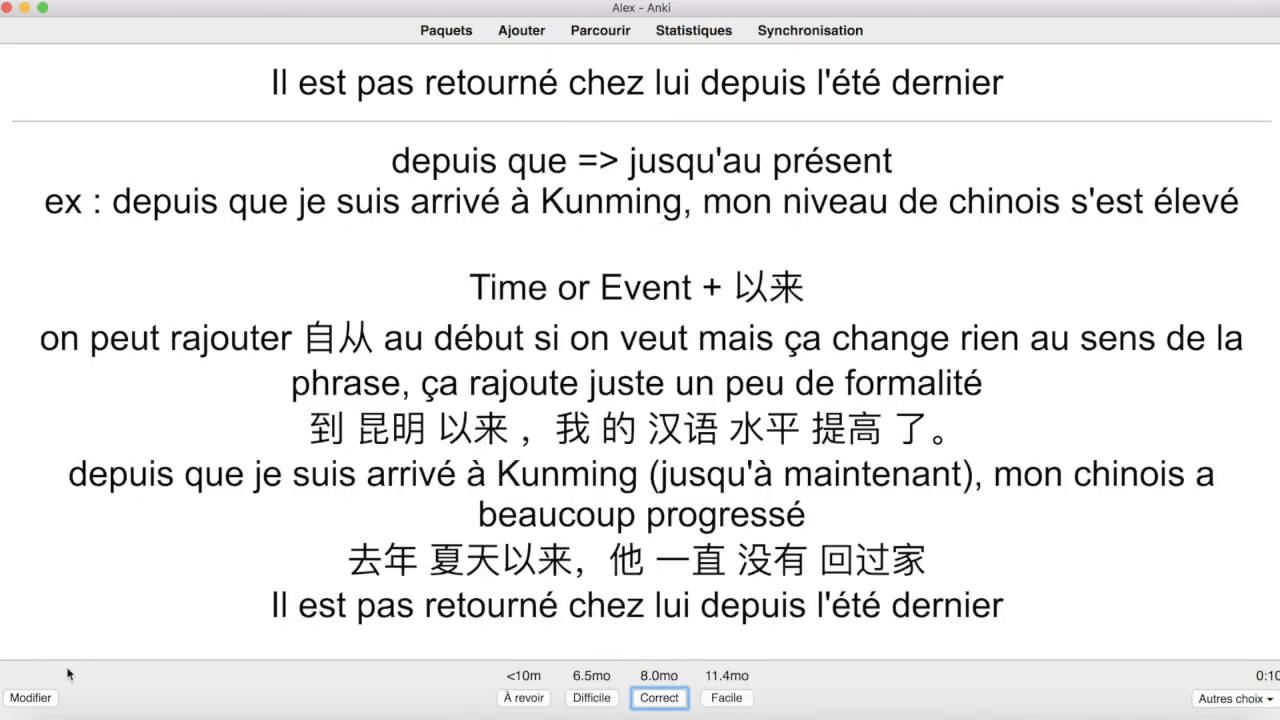
Step: Open the current 以来 grammar card for editing and examine the French example sentence in its "nom de la règle" field
{"action": "left_click", "coordinate": [42, 698]}
{"action": "double_click", "coordinate": [617, 158]}
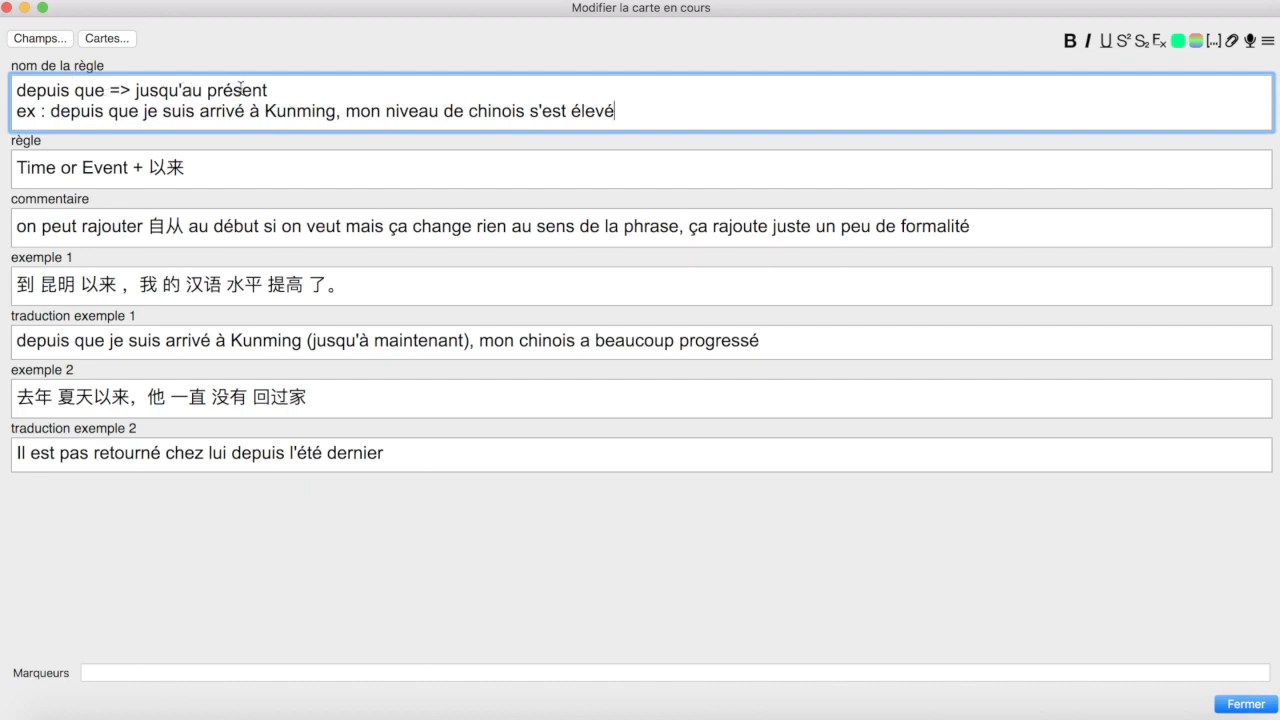
{"action": "double_click", "coordinate": [312, 106]}
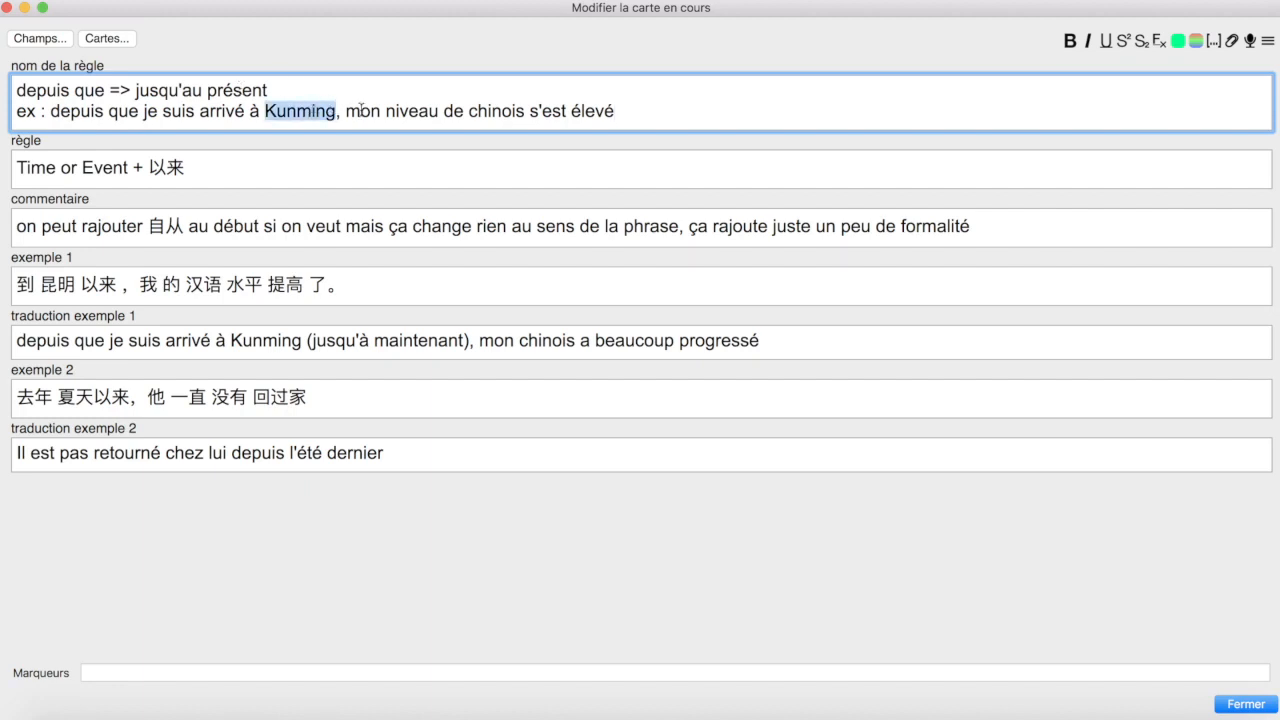
{"action": "left_click", "coordinate": [361, 110]}
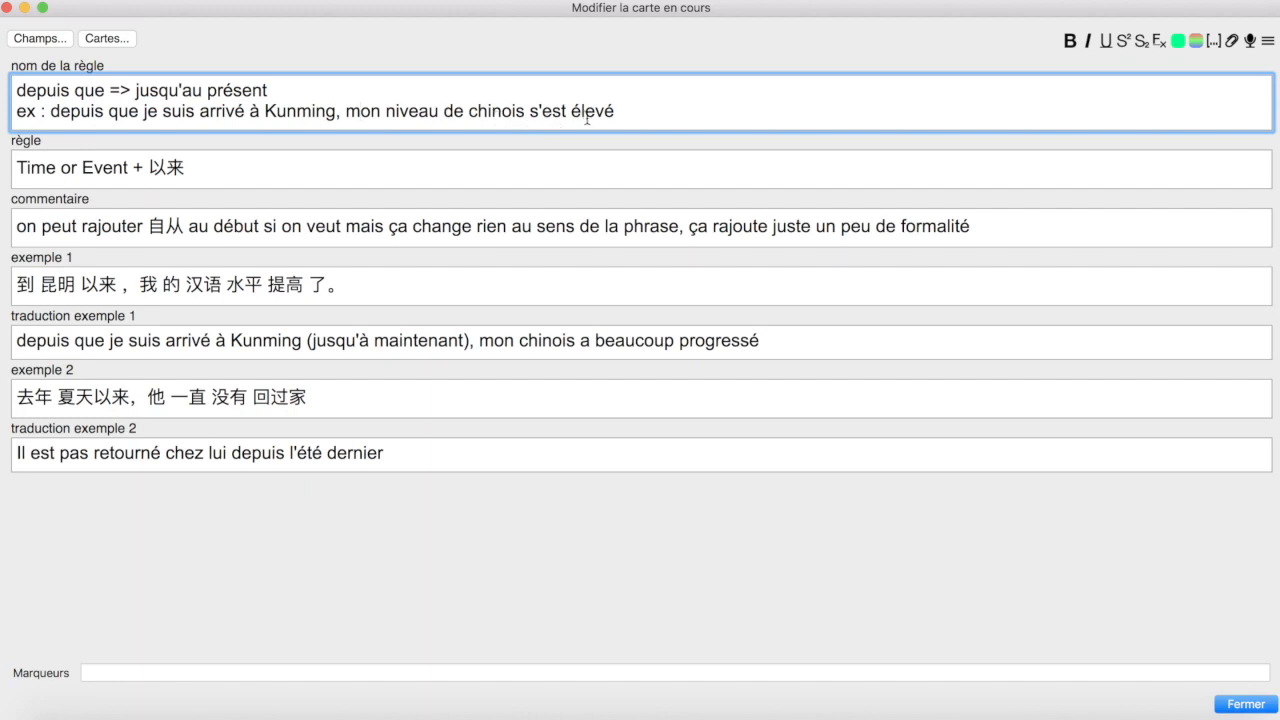
{"action": "left_click_drag", "start_coordinate": [624, 114], "coordinate": [76, 108]}
{"action": "left_click", "coordinate": [97, 104]}
{"action": "left_click", "coordinate": [17, 112], "text": "shift"}
{"action": "left_click_drag", "start_coordinate": [110, 110], "coordinate": [619, 109]}
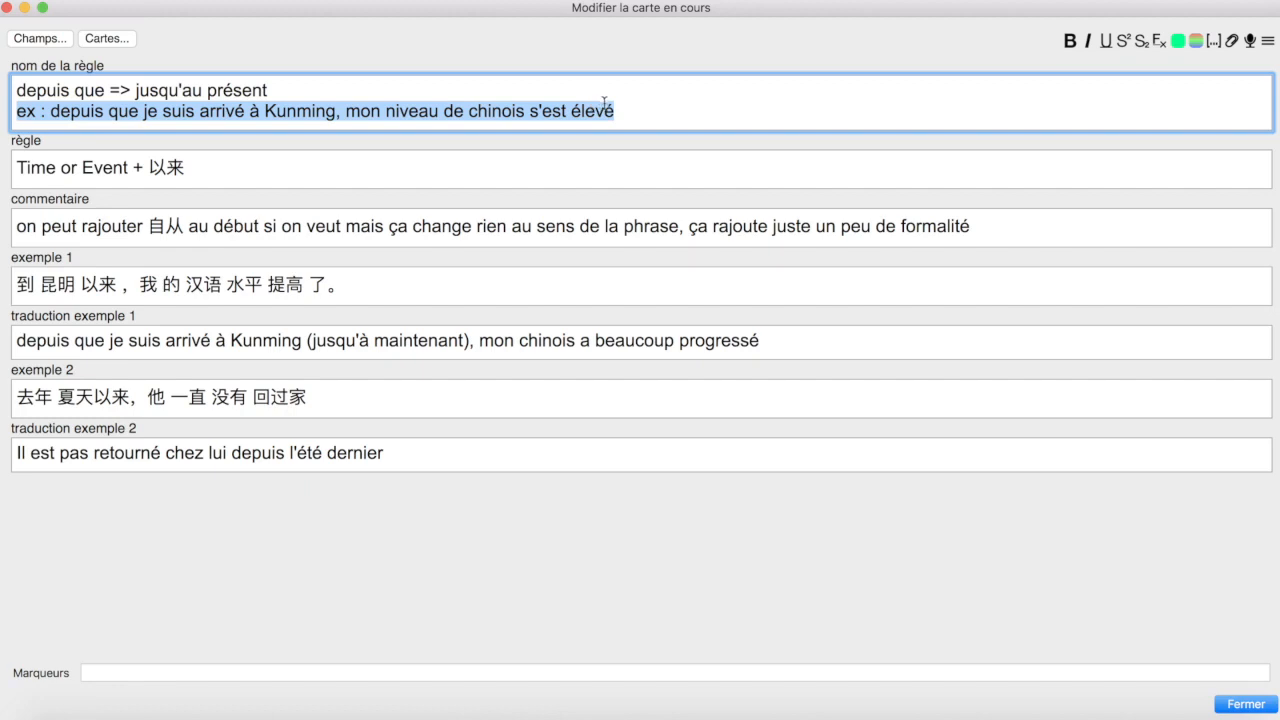
{"action": "left_click", "coordinate": [611, 104]}
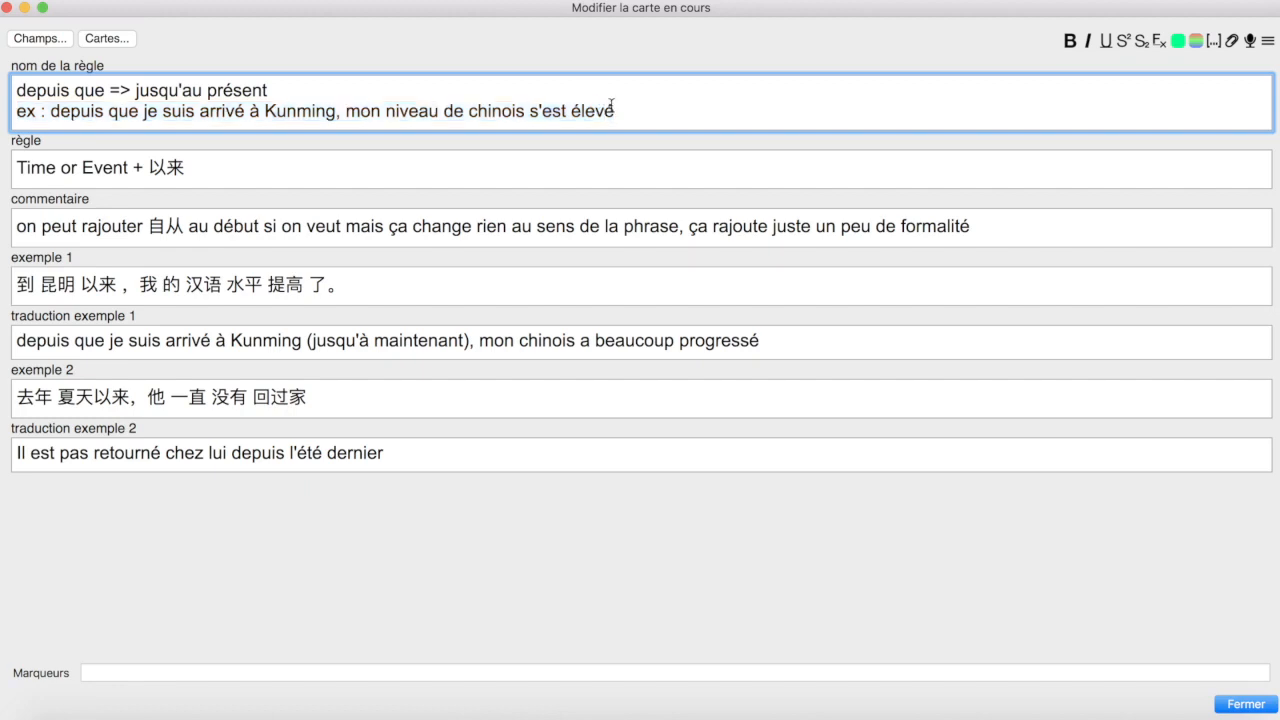
{"action": "left_click_drag", "start_coordinate": [614, 109], "coordinate": [41, 108]}
{"action": "left_click", "coordinate": [128, 110]}
{"action": "left_click_drag", "start_coordinate": [613, 111], "coordinate": [346, 111]}
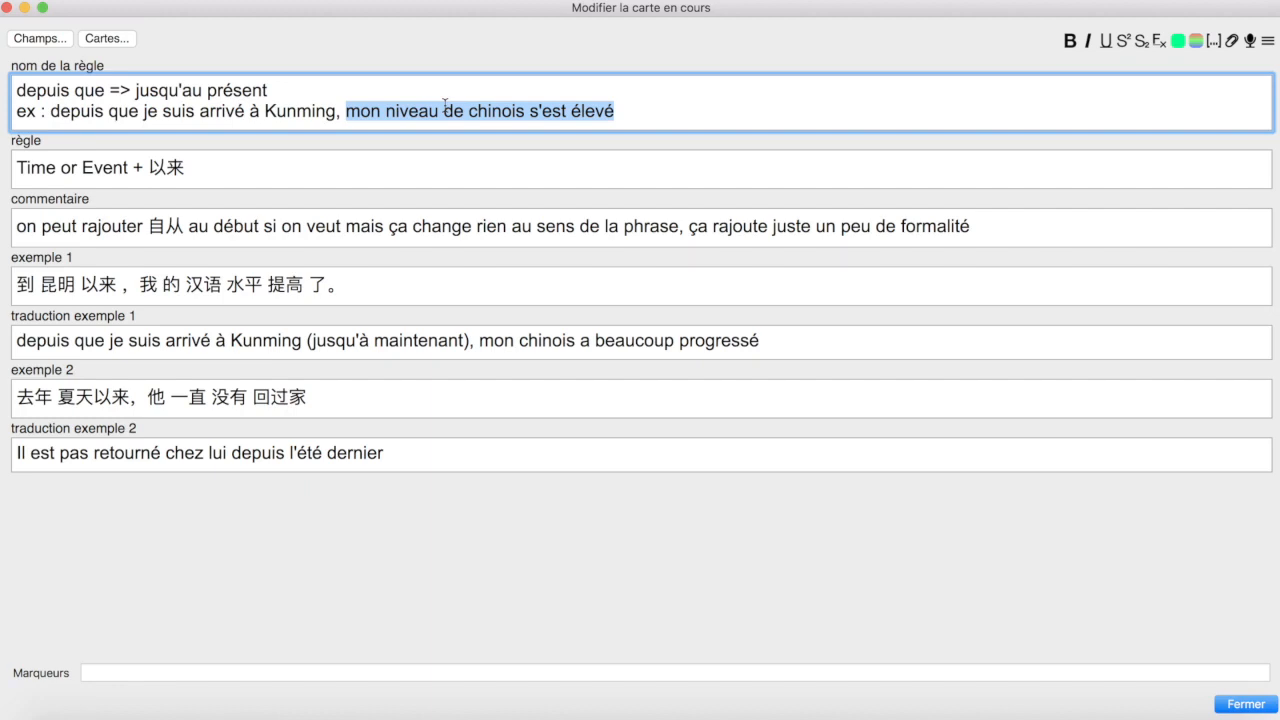
{"action": "left_click", "coordinate": [445, 106]}
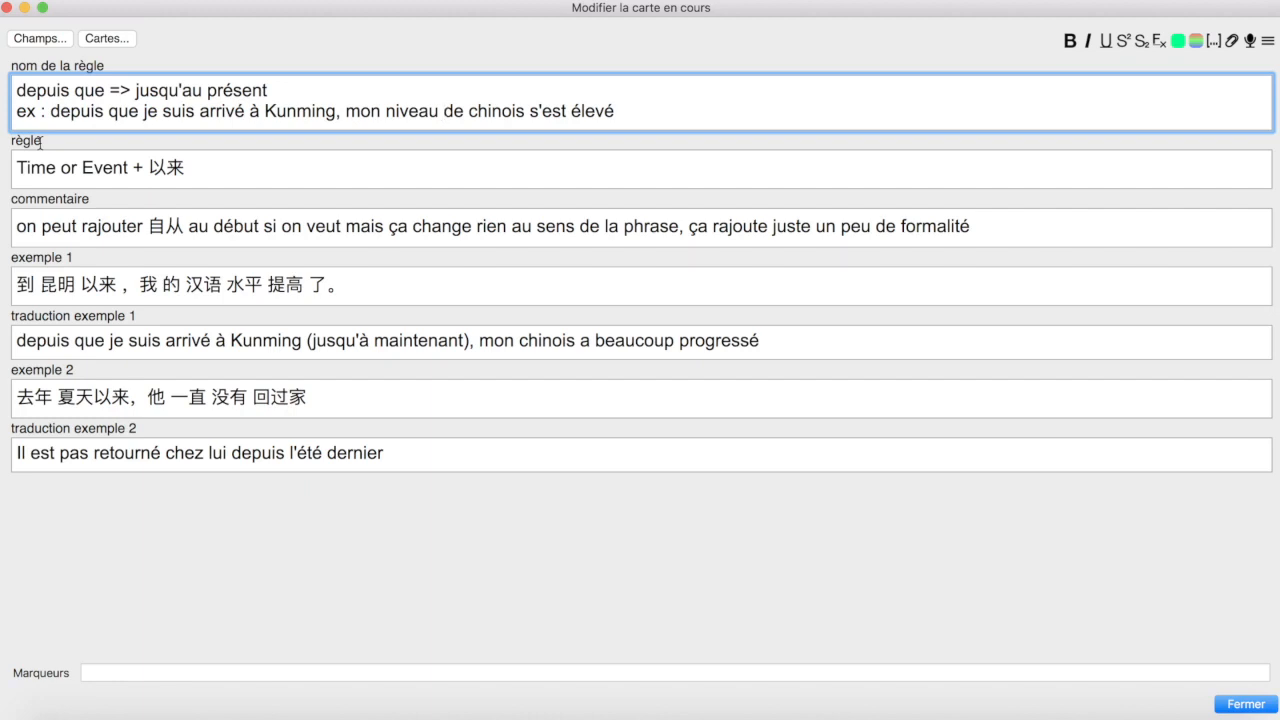
Step: Examine the "règle" field by highlighting its pattern "Time or Event + 以来"
{"action": "left_click", "coordinate": [26, 166]}
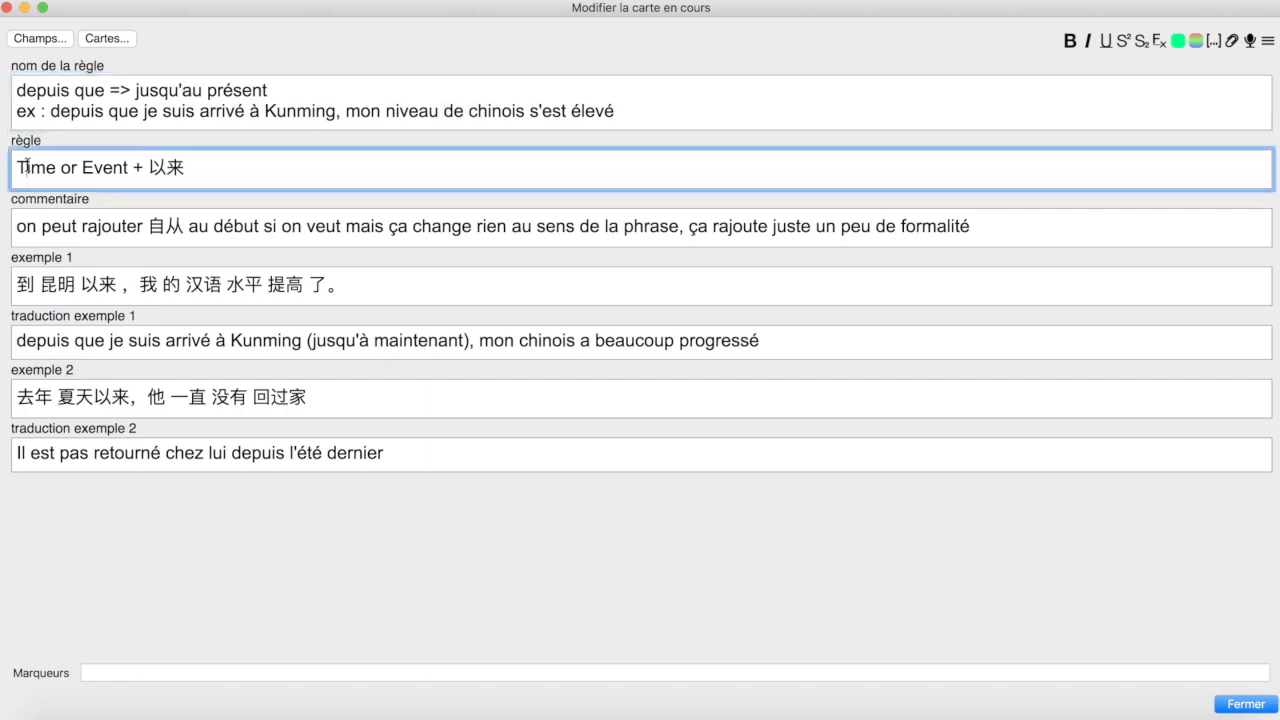
{"action": "left_click_drag", "start_coordinate": [148, 167], "coordinate": [21, 168]}
{"action": "left_click", "coordinate": [189, 168]}
{"action": "left_click_drag", "start_coordinate": [204, 160], "coordinate": [17, 166]}
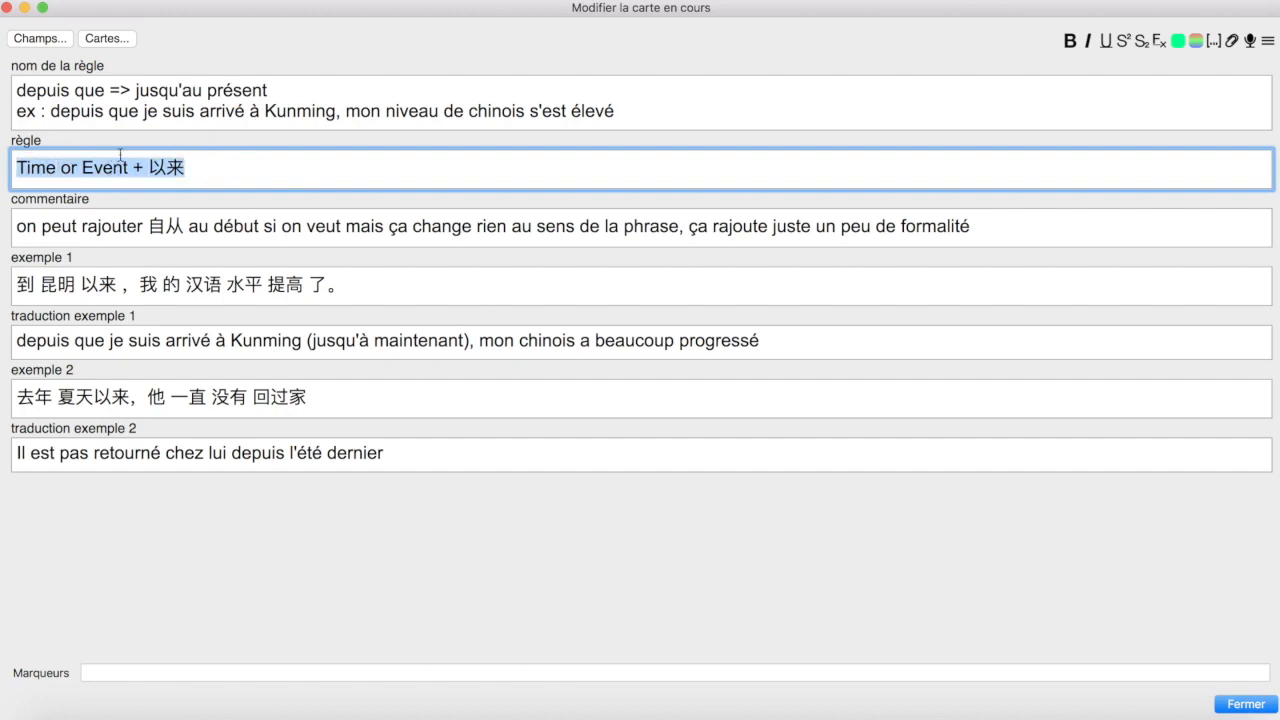
{"action": "left_click", "coordinate": [203, 172]}
{"action": "left_click_drag", "start_coordinate": [203, 172], "coordinate": [4, 181]}
{"action": "left_click", "coordinate": [82, 168]}
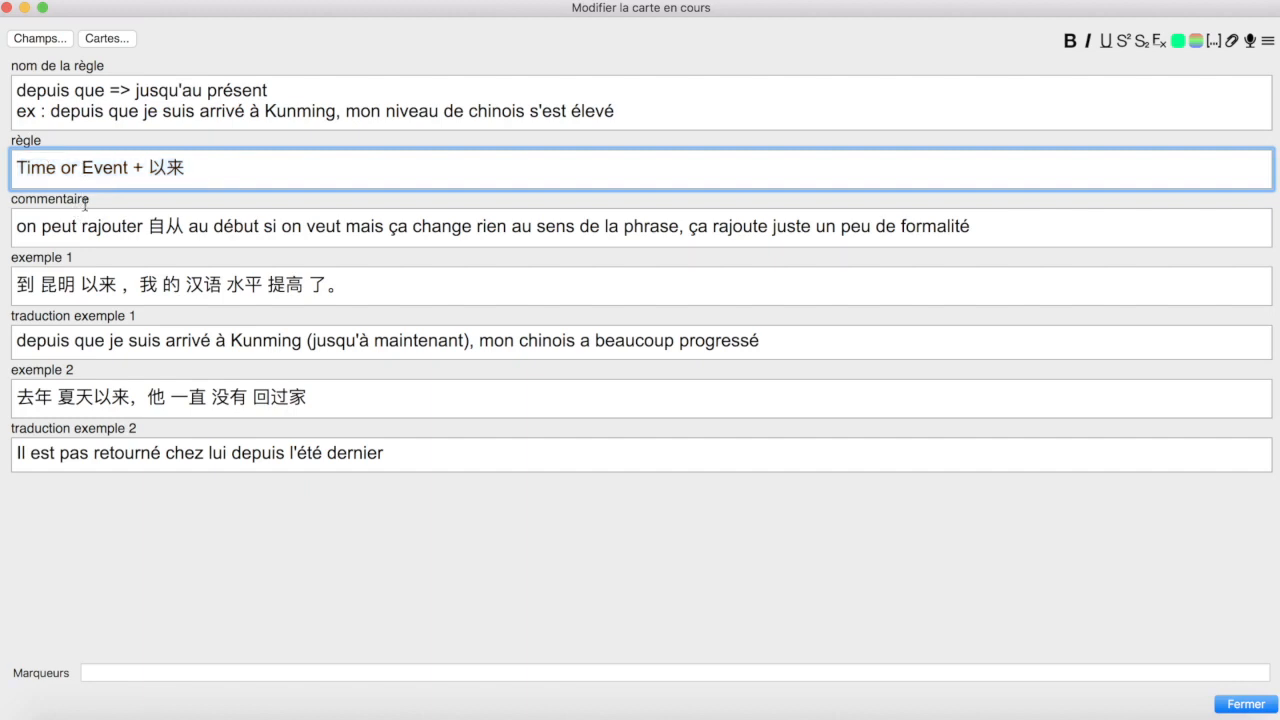
{"action": "double_click", "coordinate": [88, 168]}
{"action": "left_click_drag", "start_coordinate": [187, 168], "coordinate": [14, 168]}
Step: Read the "commentaire" field, highlighting the optional word 自从
{"action": "left_click", "coordinate": [71, 226]}
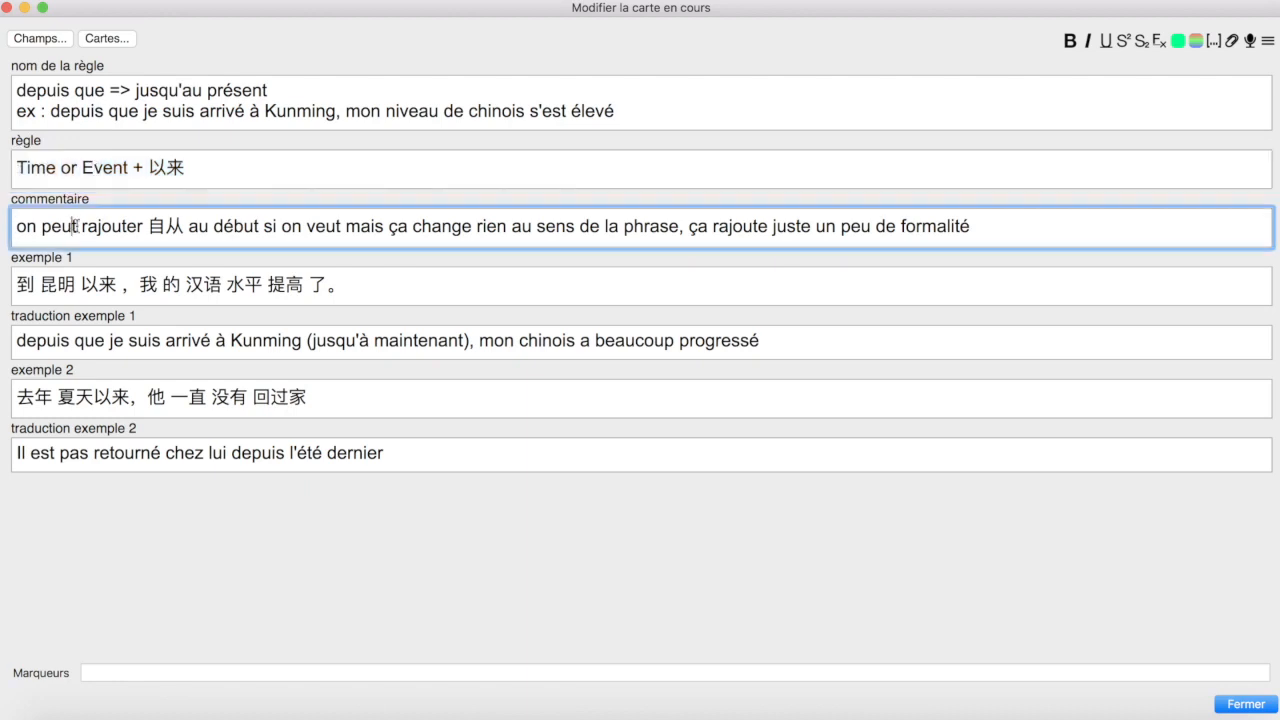
{"action": "left_click_drag", "start_coordinate": [149, 228], "coordinate": [184, 228]}
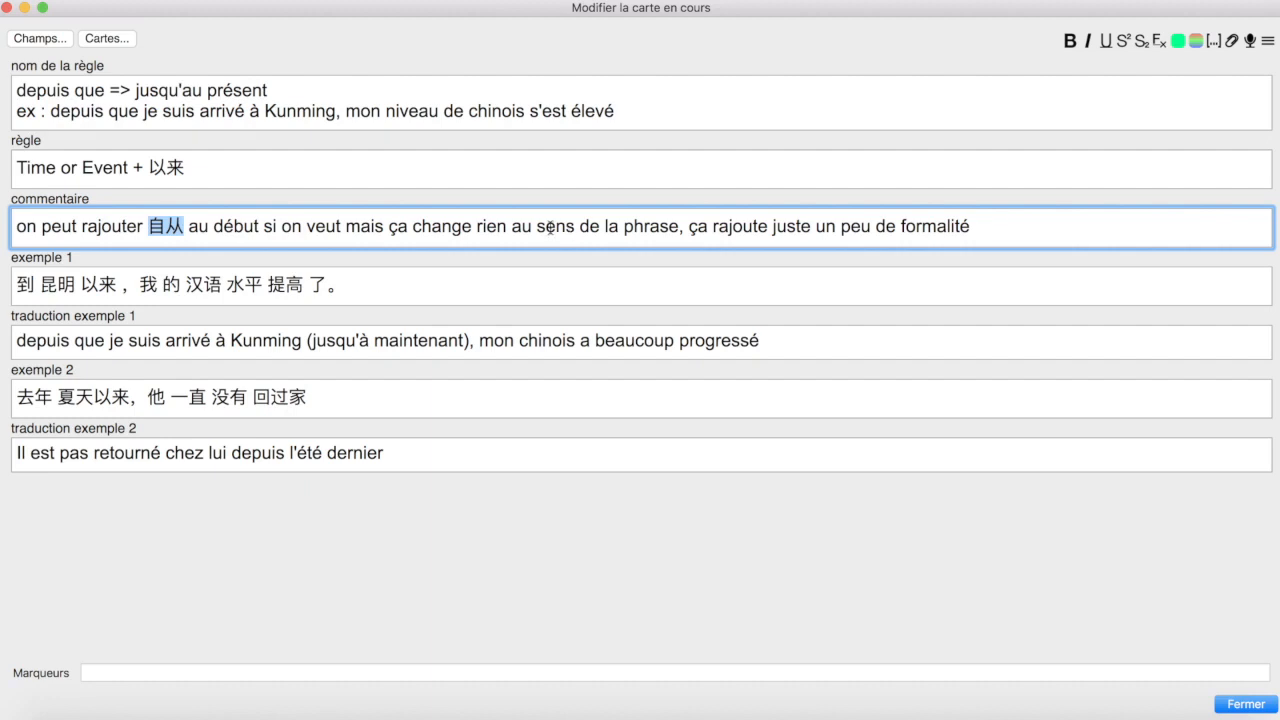
{"action": "left_click", "coordinate": [254, 228]}
{"action": "double_click", "coordinate": [185, 230]}
{"action": "left_click", "coordinate": [151, 210]}
Step: Compare the French example in the rule name with the Chinese sentence in "exemple 1", highlighting 昆明 and the clause about Chinese level
{"action": "left_click_drag", "start_coordinate": [20, 111], "coordinate": [660, 114]}
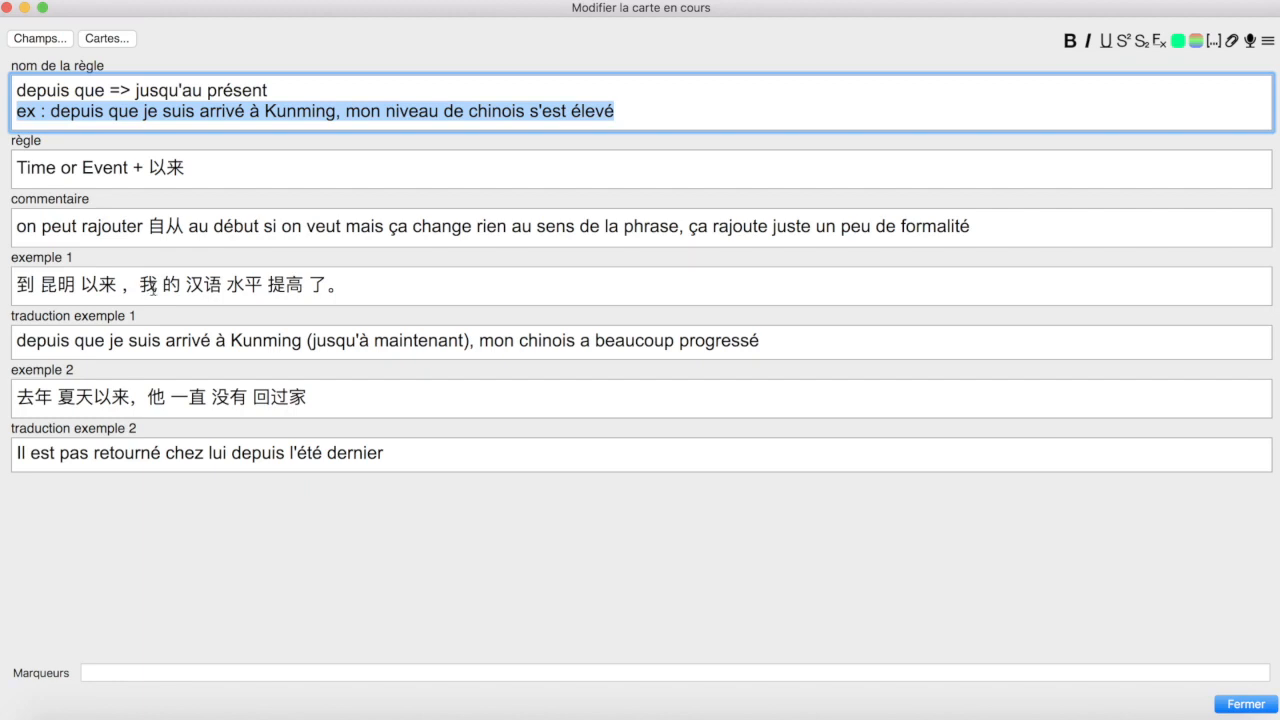
{"action": "left_click", "coordinate": [487, 333]}
{"action": "left_click_drag", "start_coordinate": [343, 288], "coordinate": [16, 285]}
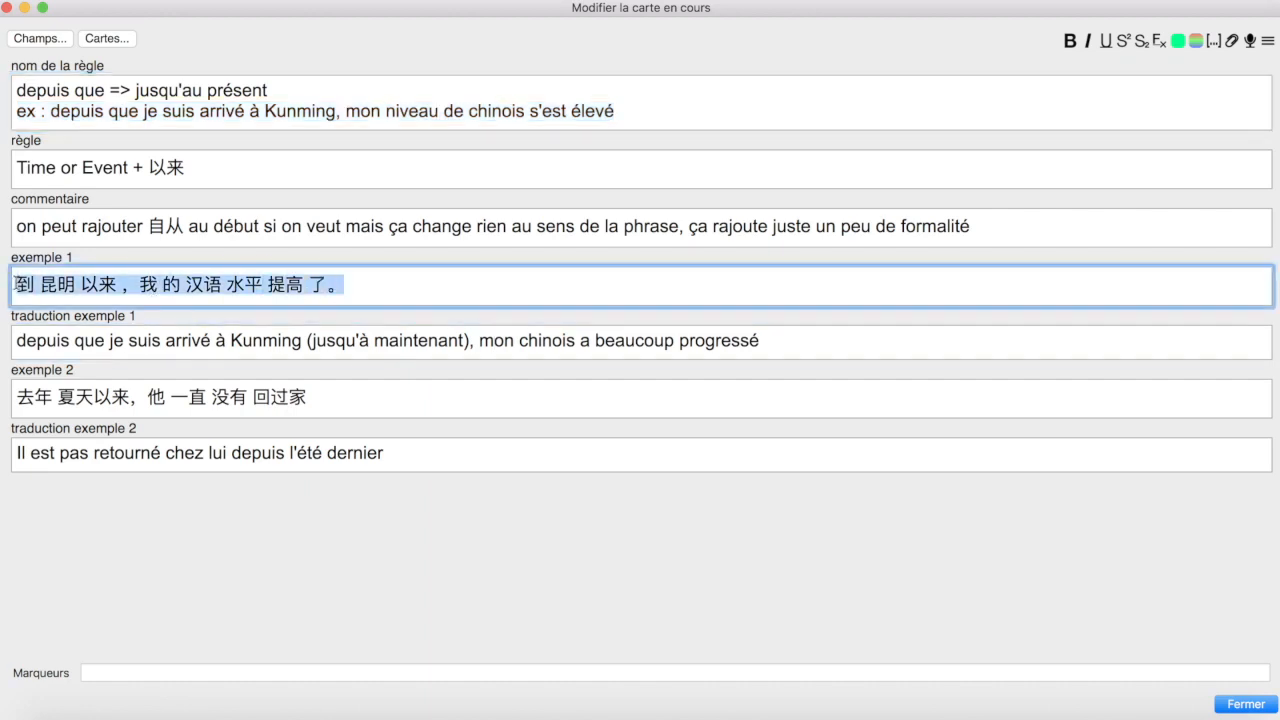
{"action": "left_click", "coordinate": [145, 309]}
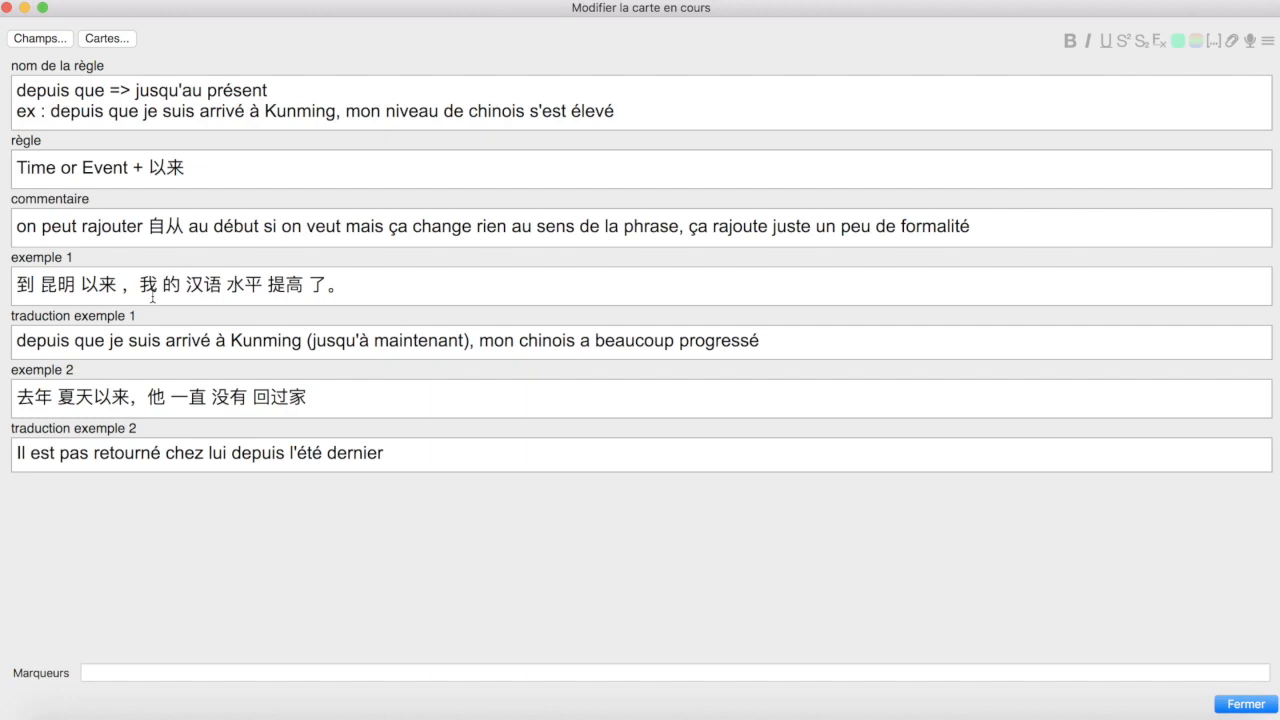
{"action": "left_click_drag", "start_coordinate": [42, 284], "coordinate": [76, 290]}
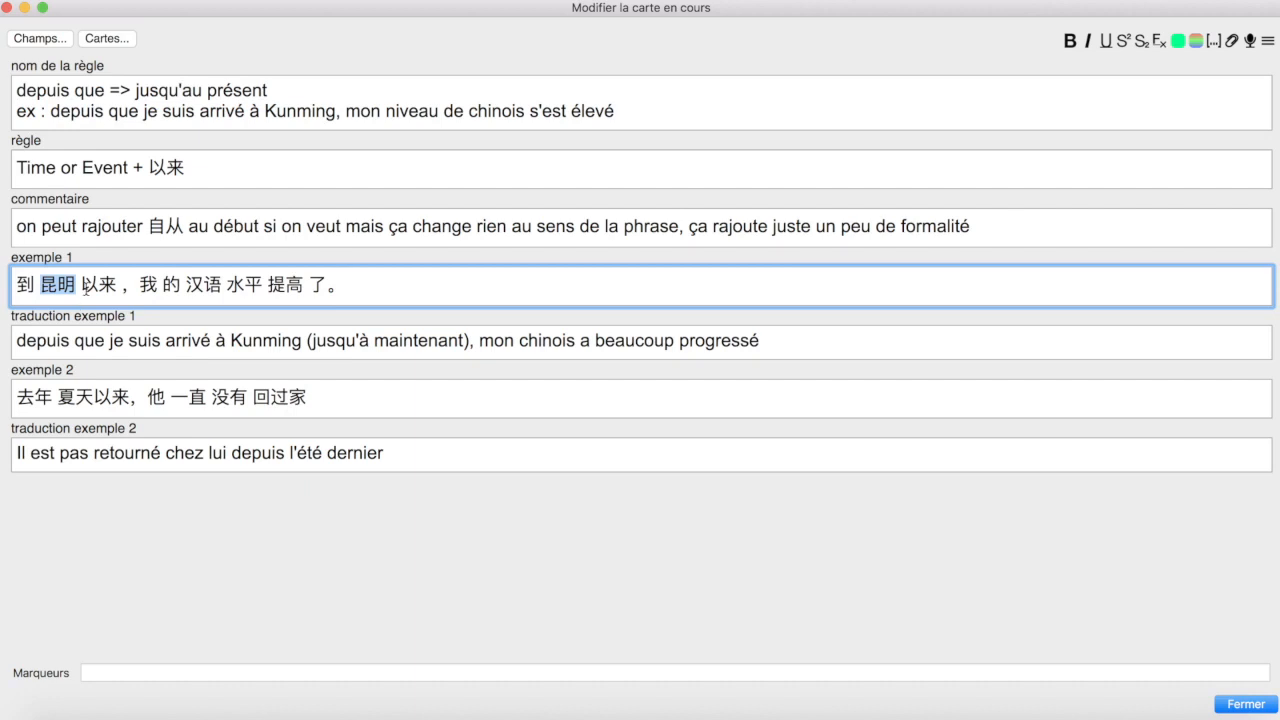
{"action": "left_click", "coordinate": [158, 284]}
{"action": "left_click_drag", "start_coordinate": [158, 284], "coordinate": [332, 286]}
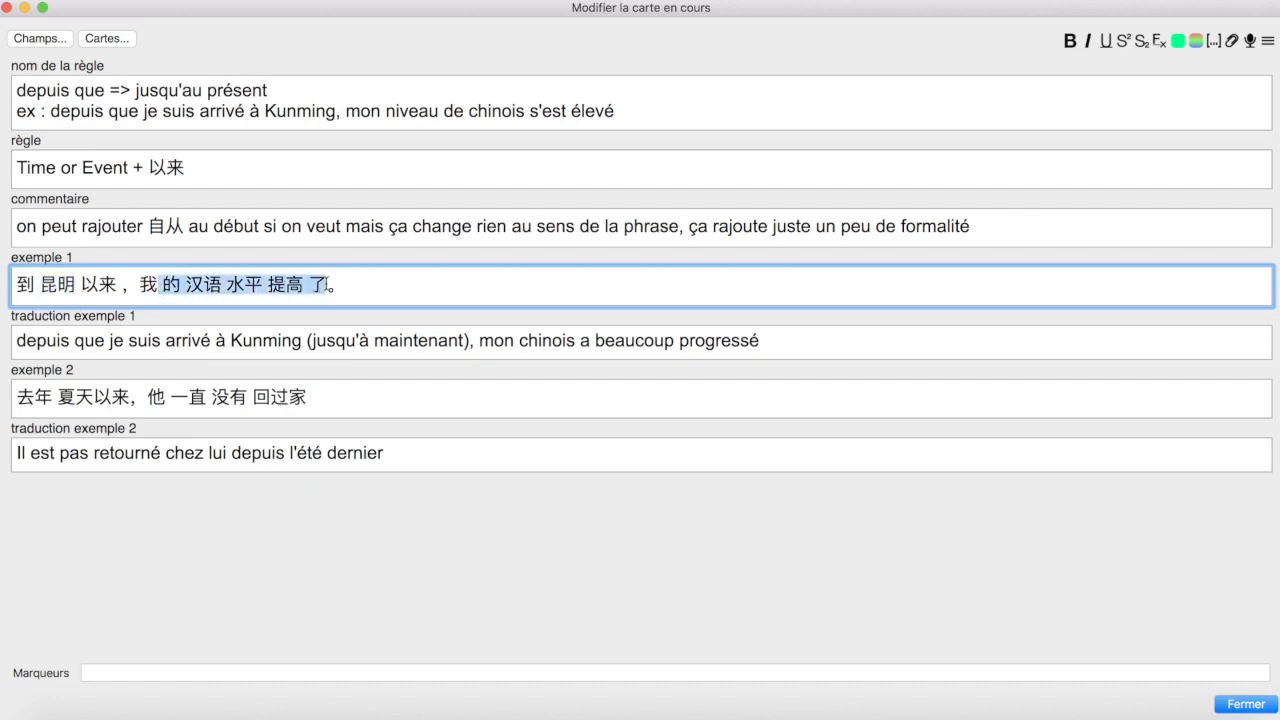
{"action": "left_click", "coordinate": [287, 285]}
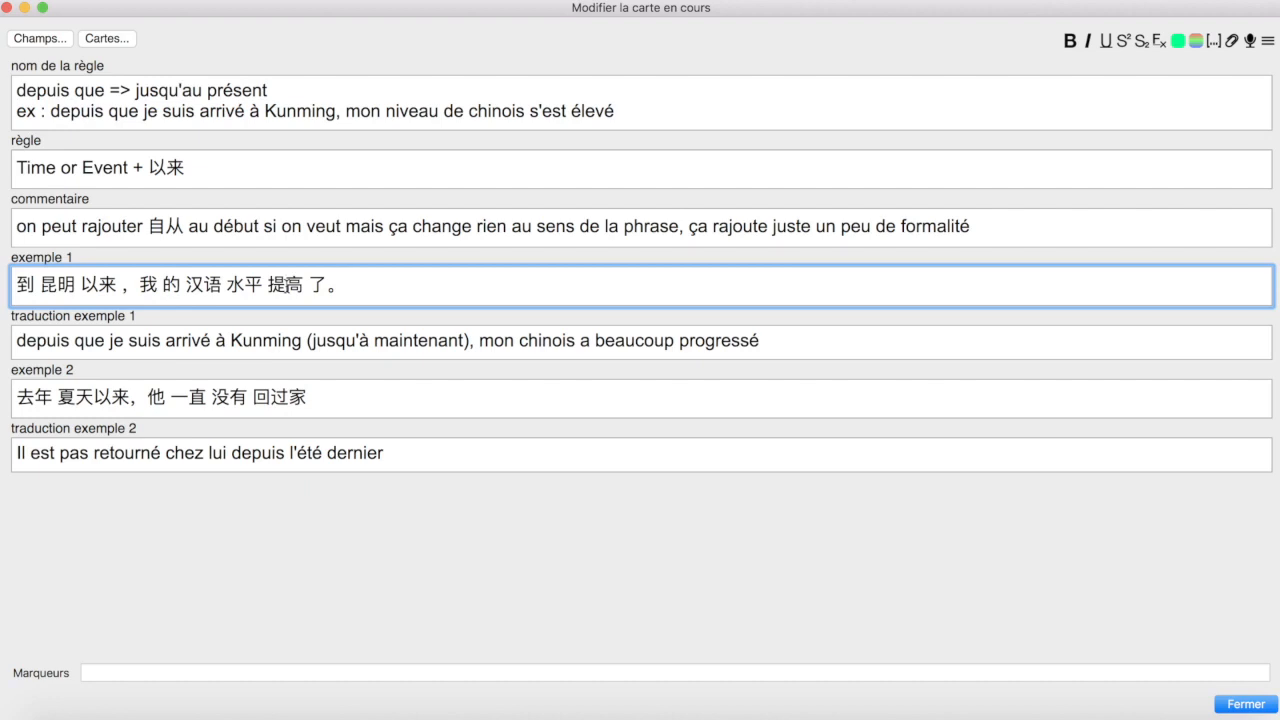
Step: Highlight the full Chinese sentence in "exemple 2" and check it against its French translation
{"action": "left_click", "coordinate": [294, 396]}
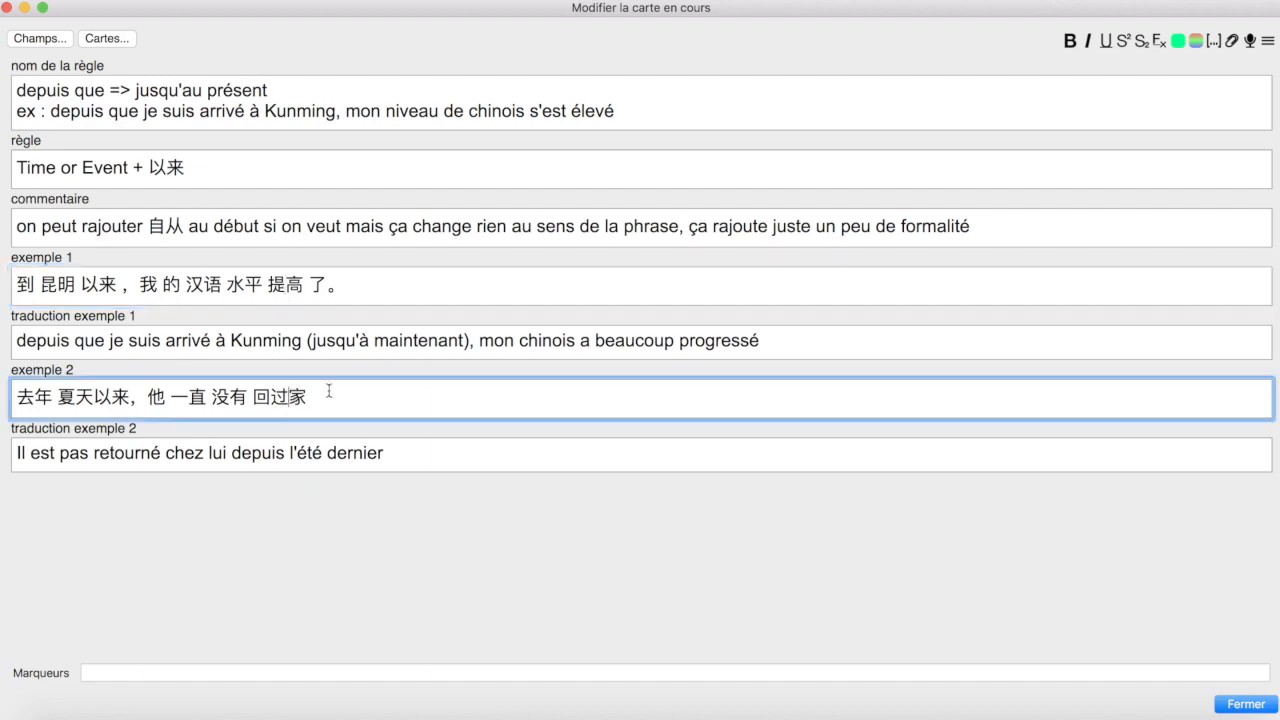
{"action": "key", "text": "Left"}
{"action": "key", "text": "Left"}
{"action": "key", "text": "Left"}
{"action": "key", "text": "Left"}
{"action": "key", "text": "Left"}
{"action": "key", "text": "Left"}
{"action": "key", "text": "Left"}
{"action": "key", "text": "Left"}
{"action": "key", "text": "Left"}
{"action": "key", "text": "Left"}
{"action": "key", "text": "Left"}
{"action": "key", "text": "Left"}
{"action": "key", "text": "Left"}
{"action": "key", "text": "Left"}
{"action": "key", "text": "Left"}
{"action": "key", "text": "Left"}
{"action": "key", "text": "Left"}
{"action": "key", "text": "Left"}
{"action": "key", "text": "shift+Right"}
{"action": "key", "text": "shift+Right"}
{"action": "key", "text": "shift+Right"}
{"action": "key", "text": "shift+Right"}
{"action": "key", "text": "shift+Right"}
{"action": "key", "text": "shift+Right"}
{"action": "key", "text": "shift+Right"}
{"action": "key", "text": "shift+Right"}
{"action": "key", "text": "shift+Right"}
{"action": "key", "text": "shift+Right"}
{"action": "key", "text": "shift+Right"}
{"action": "key", "text": "shift+Right"}
{"action": "key", "text": "shift+Right"}
{"action": "key", "text": "shift+Right"}
{"action": "key", "text": "shift+Right"}
{"action": "key", "text": "shift+Right"}
{"action": "key", "text": "shift+Right"}
{"action": "key", "text": "shift+Right"}
{"action": "key", "text": "shift+Right"}
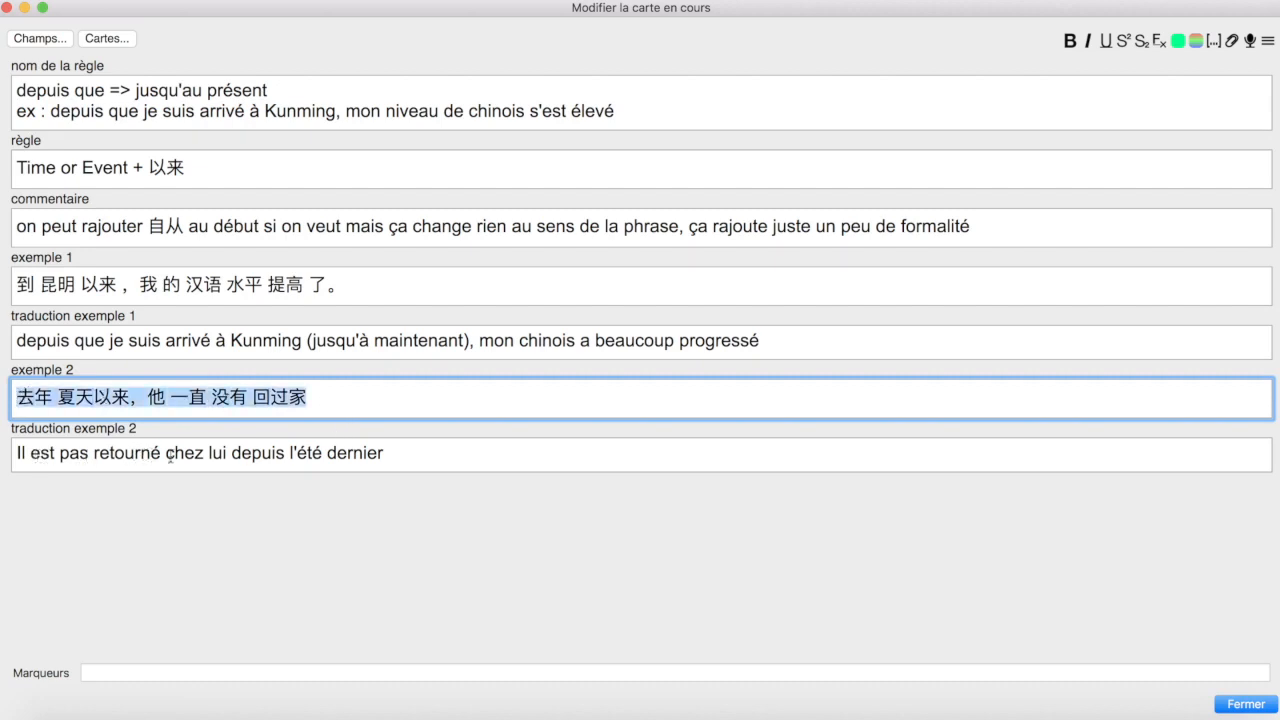
{"action": "left_click", "coordinate": [386, 457]}
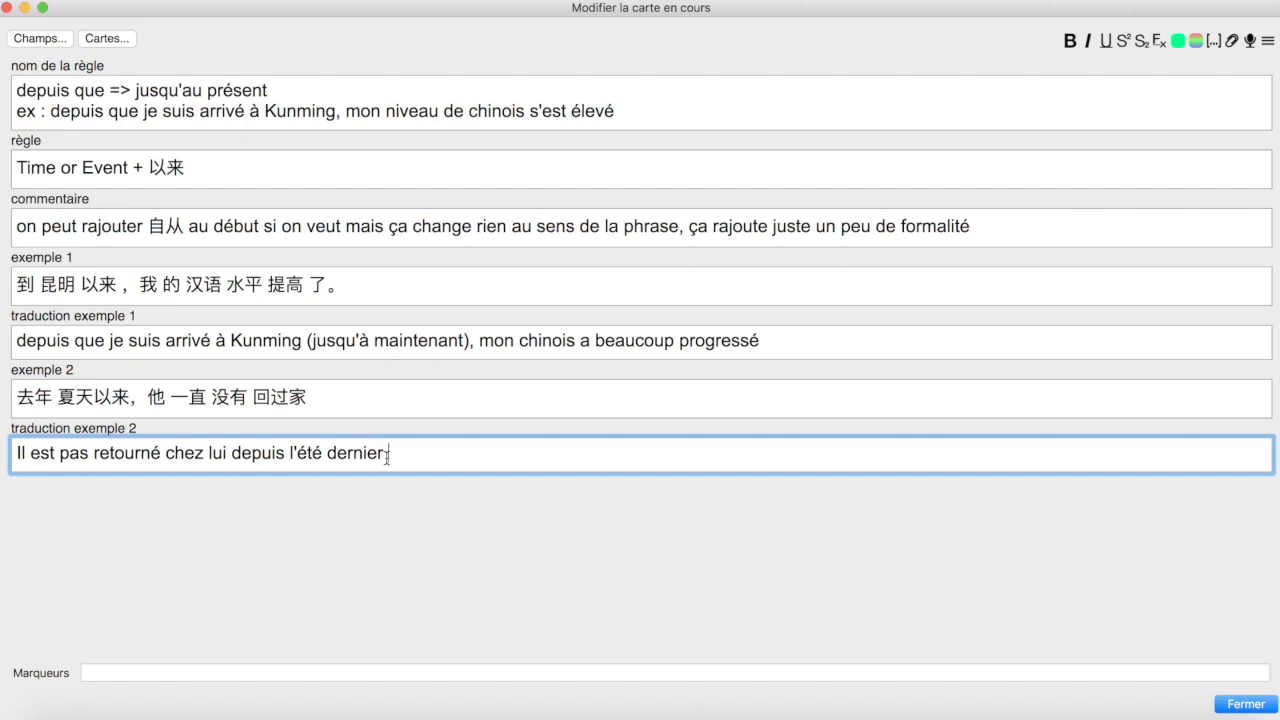
{"action": "left_click_drag", "start_coordinate": [18, 397], "coordinate": [320, 400]}
{"action": "left_click", "coordinate": [327, 400]}
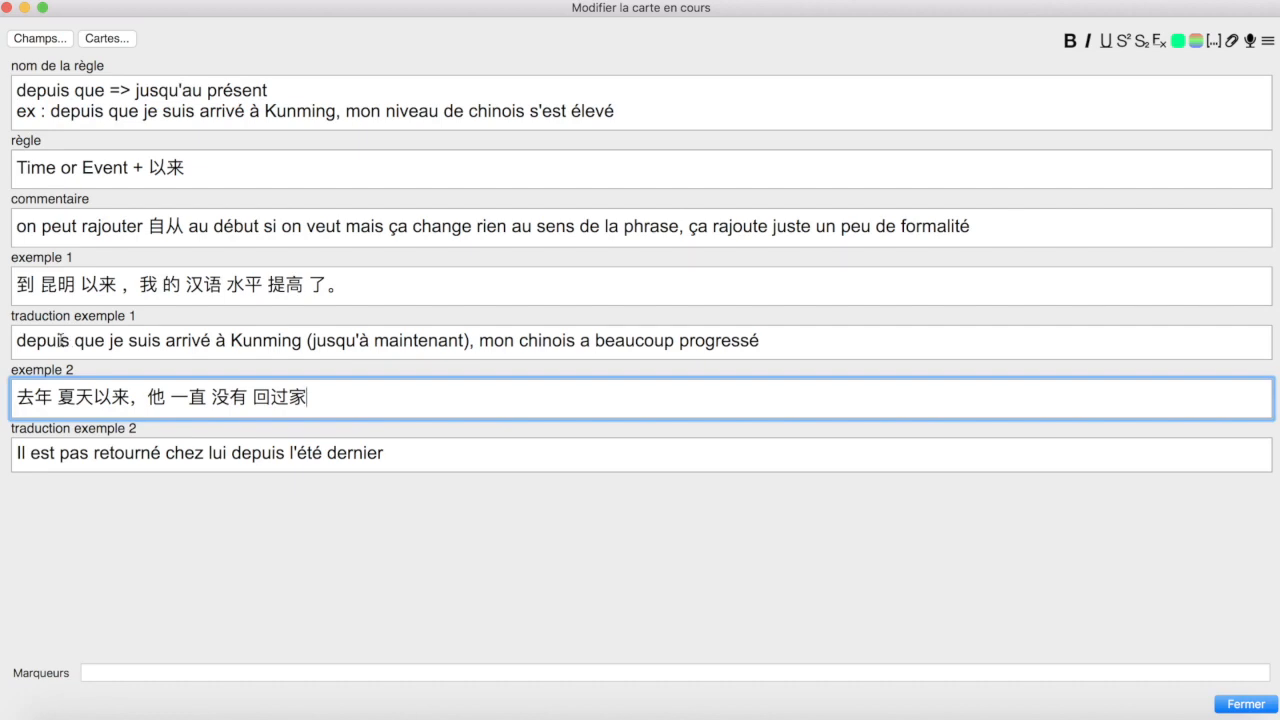
Step: Examine the "traduction exemple 1" field, highlighting the parenthetical "(jusqu'à maintenant)"
{"action": "left_click_drag", "start_coordinate": [38, 341], "coordinate": [212, 342]}
{"action": "left_click", "coordinate": [188, 343]}
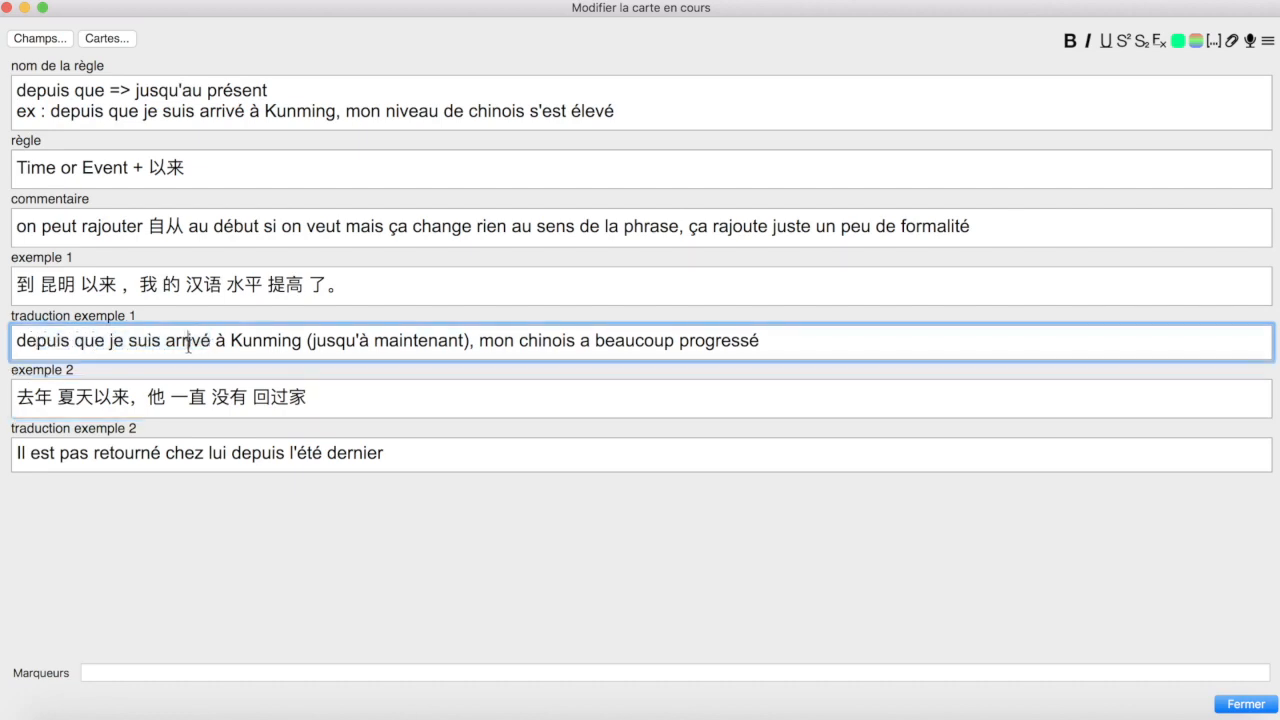
{"action": "left_click_drag", "start_coordinate": [306, 341], "coordinate": [474, 342]}
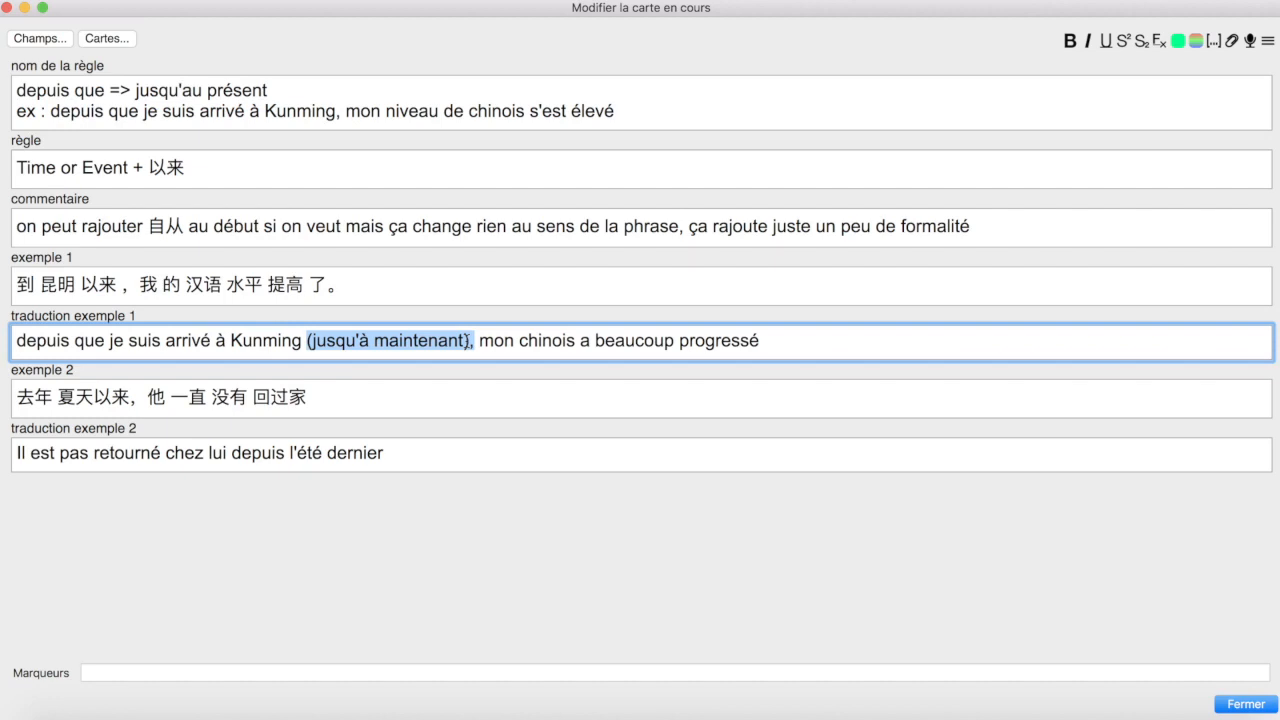